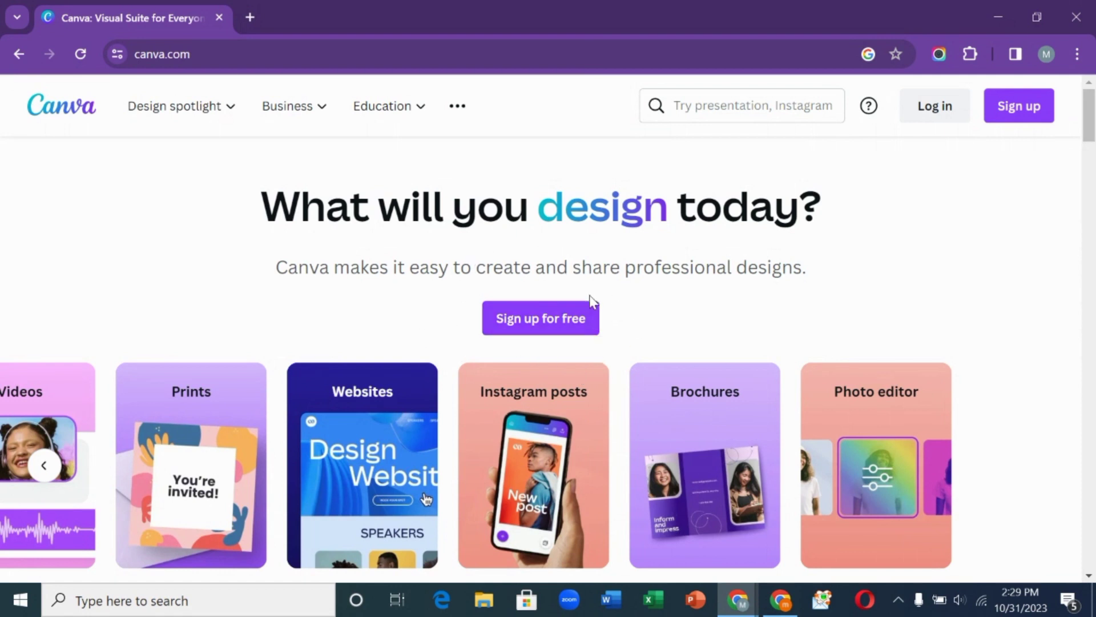
Step: Browse the landing page's design categories, then switch to the signed-in Canva Home window
{"action": "scroll", "coordinate": [591, 300], "scroll_direction": "down", "scroll_amount": 1}
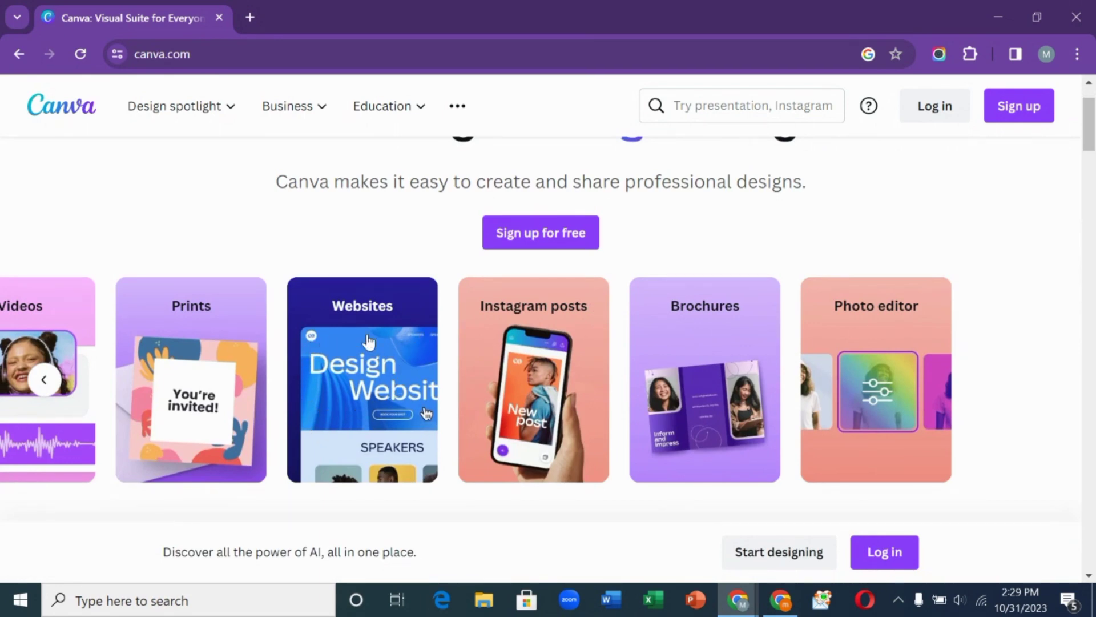
{"action": "left_click", "coordinate": [41, 381]}
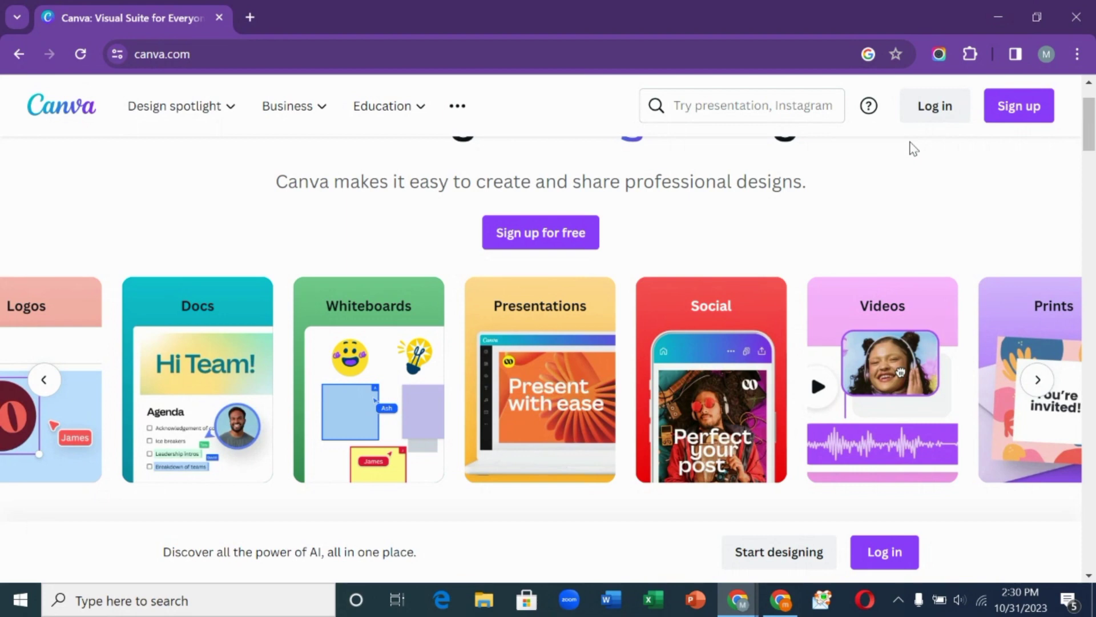
{"action": "key", "text": "alt+Tab"}
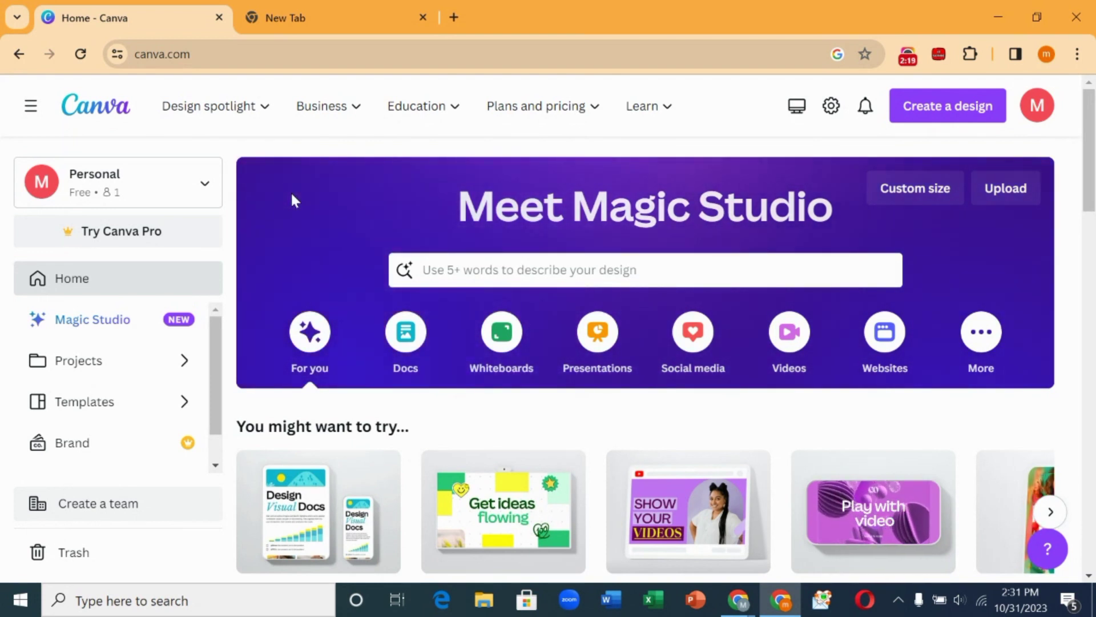
Step: Search templates for 'coloring books', choose 'coloring books for kids' and browse the results
{"action": "left_click", "coordinate": [474, 275]}
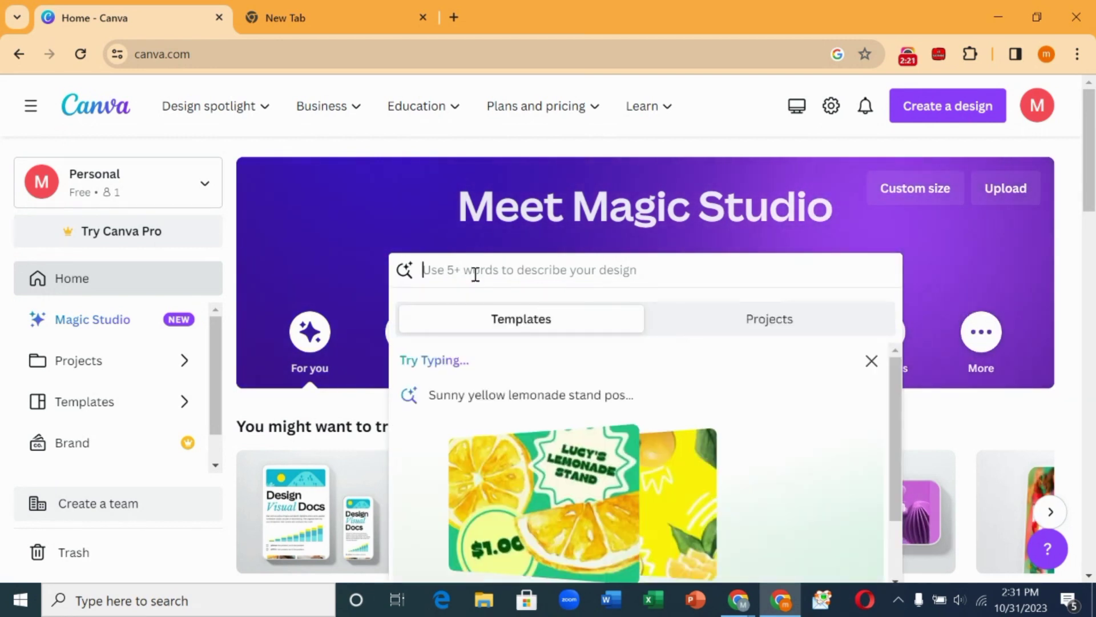
{"action": "type", "text": "coloring books"}
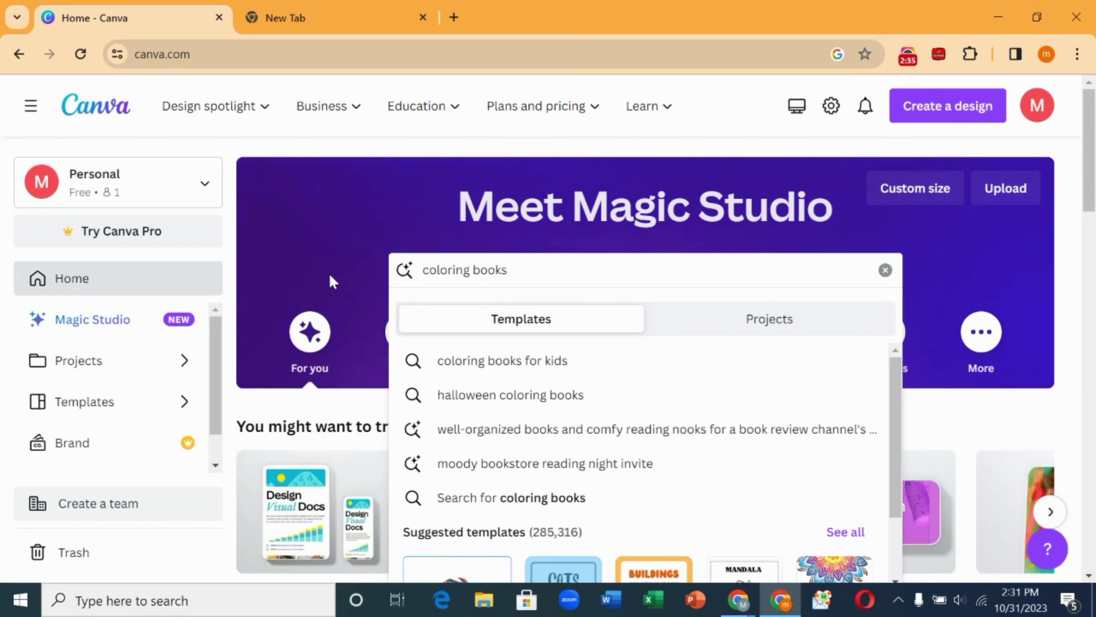
{"action": "left_click", "coordinate": [465, 375]}
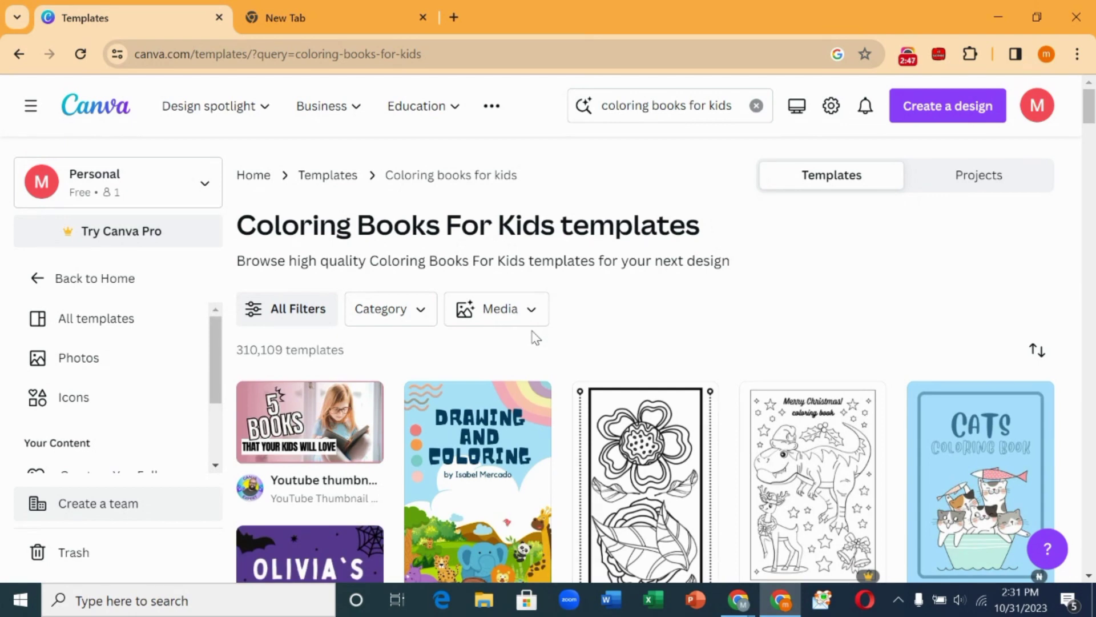
{"action": "scroll", "coordinate": [536, 337], "scroll_direction": "down", "scroll_amount": 6}
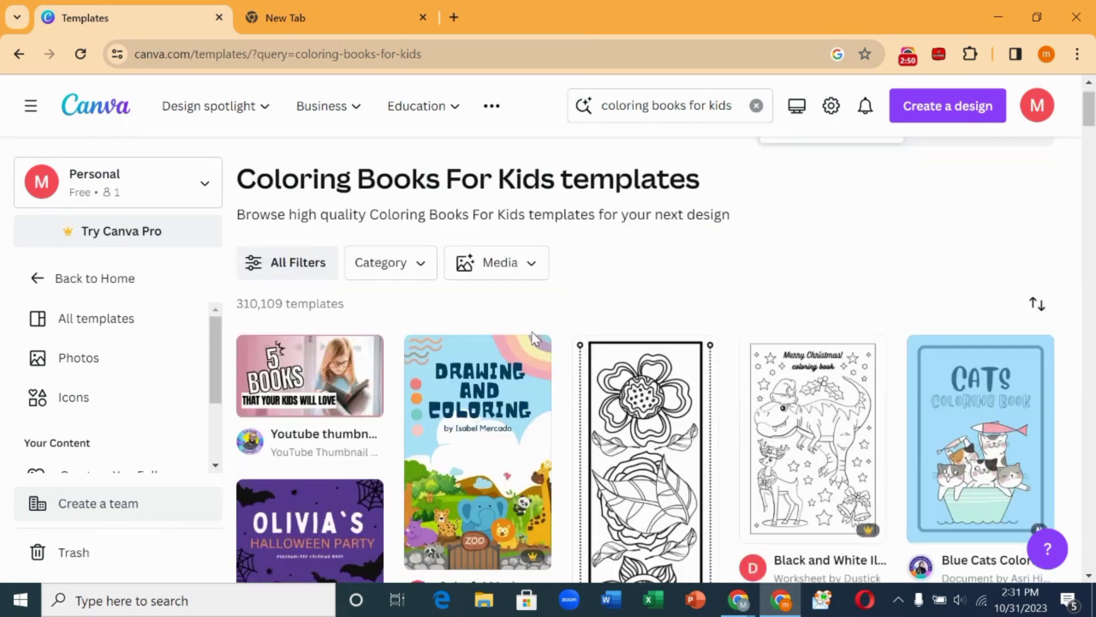
{"action": "scroll", "coordinate": [536, 337], "scroll_direction": "down", "scroll_amount": 6}
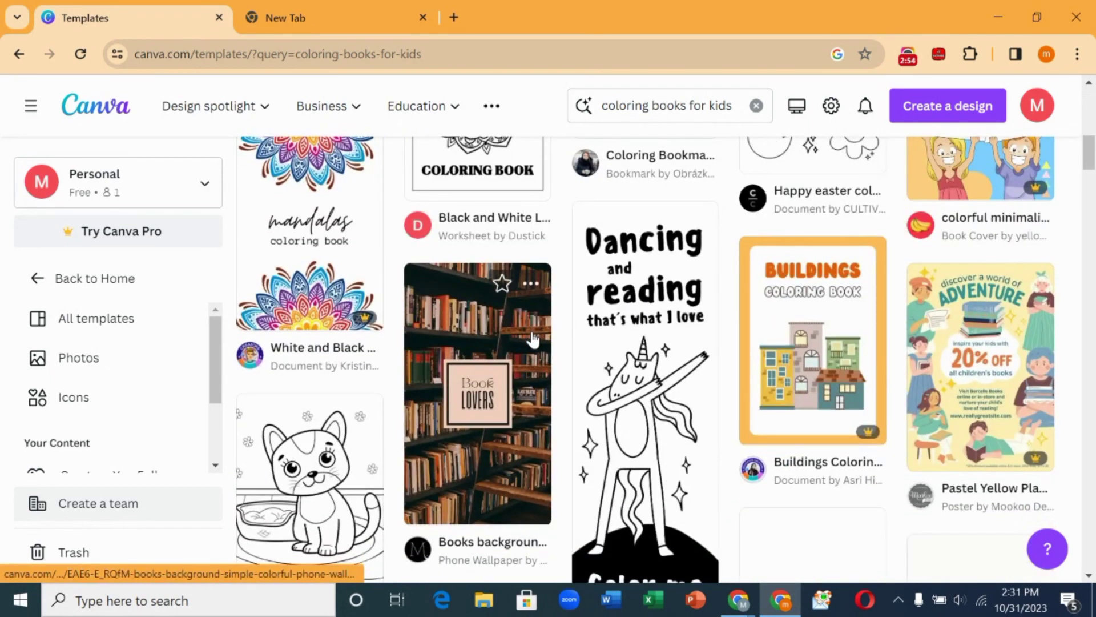
{"action": "scroll", "coordinate": [532, 339], "scroll_direction": "down", "scroll_amount": 10}
Step: Customize the Black and White Flowers coloring book template and review its seven pages
{"action": "left_click", "coordinate": [322, 364]}
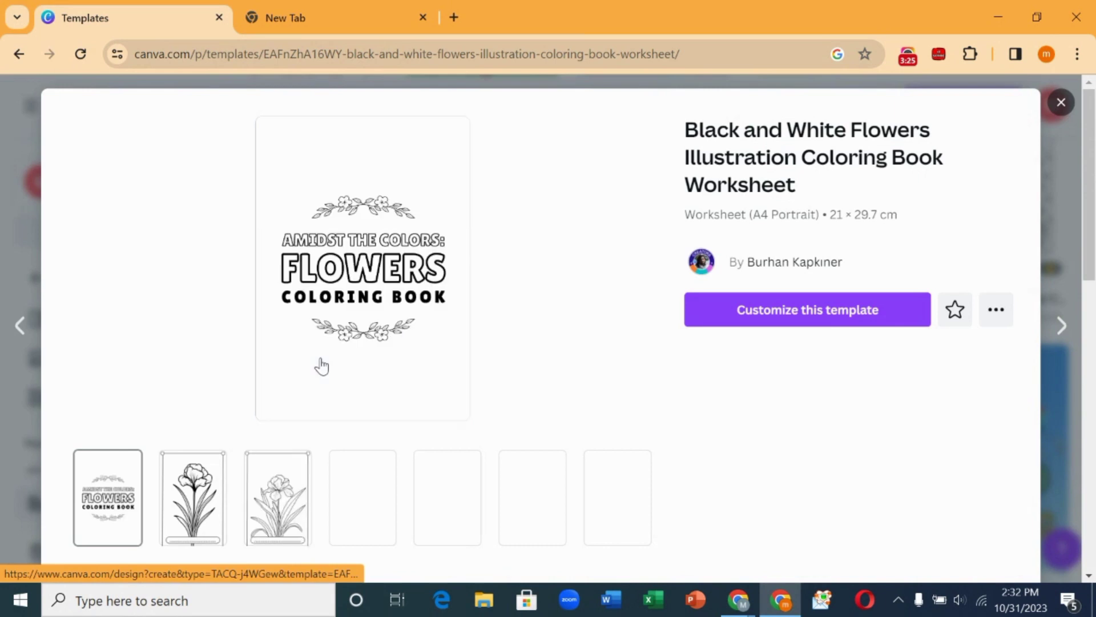
{"action": "scroll", "coordinate": [326, 296], "scroll_direction": "down", "scroll_amount": 2}
{"action": "scroll", "coordinate": [327, 296], "scroll_direction": "up", "scroll_amount": 2}
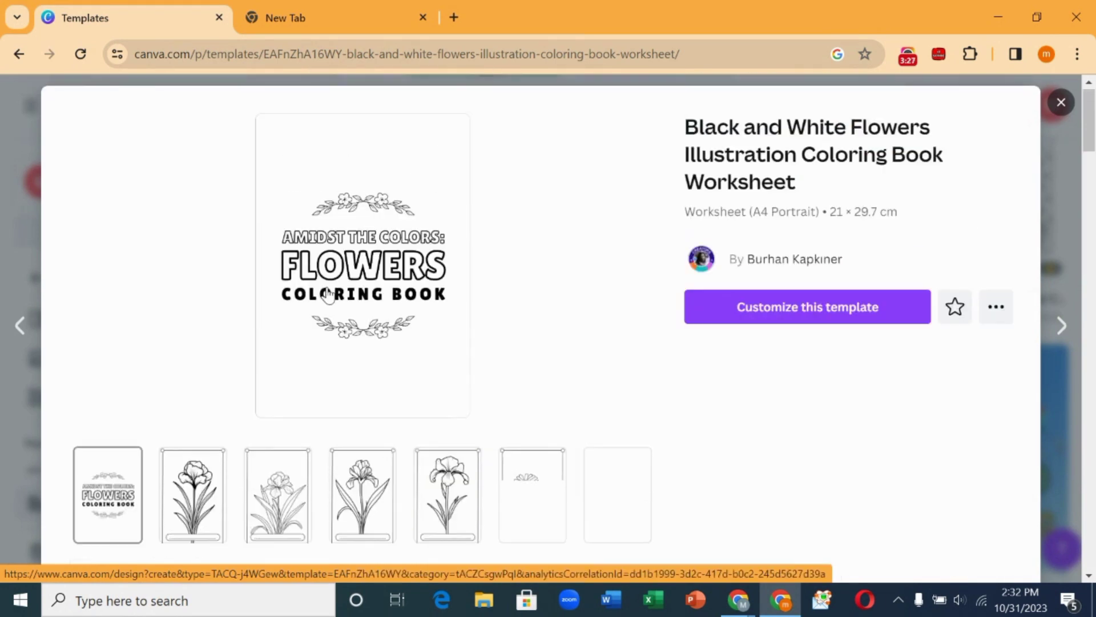
{"action": "left_click", "coordinate": [741, 322]}
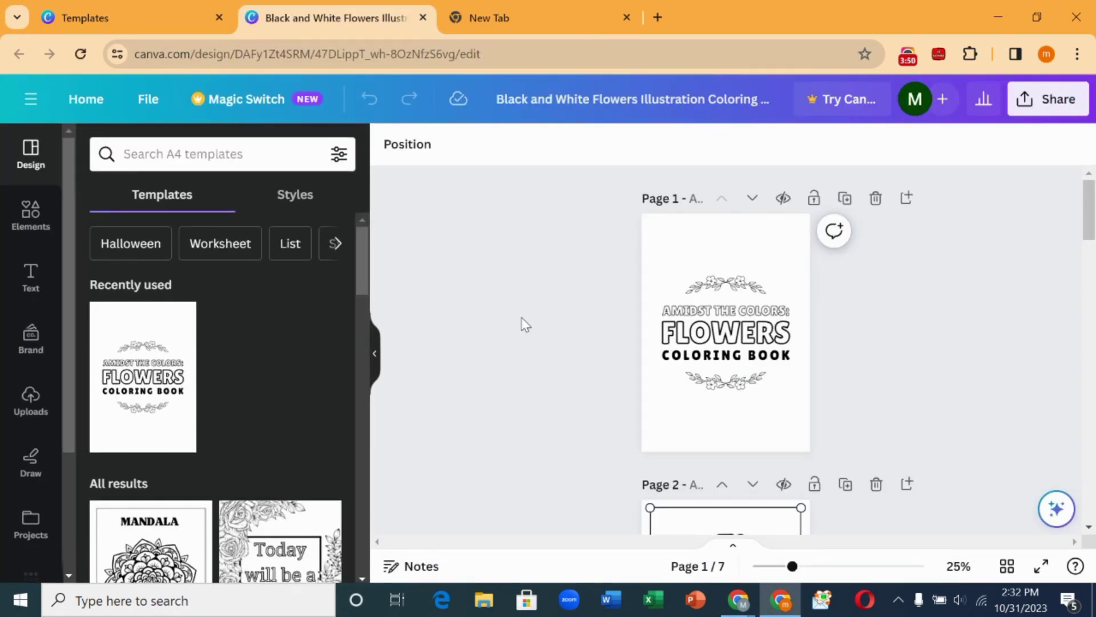
{"action": "scroll", "coordinate": [719, 347], "scroll_direction": "down", "scroll_amount": 15}
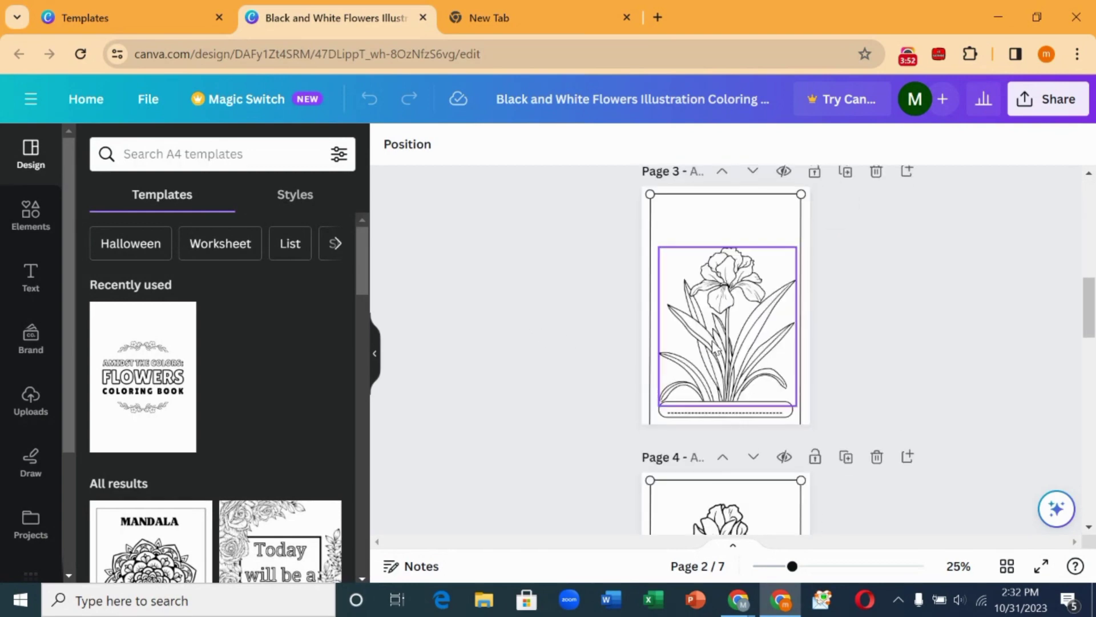
{"action": "scroll", "coordinate": [714, 346], "scroll_direction": "down", "scroll_amount": 12}
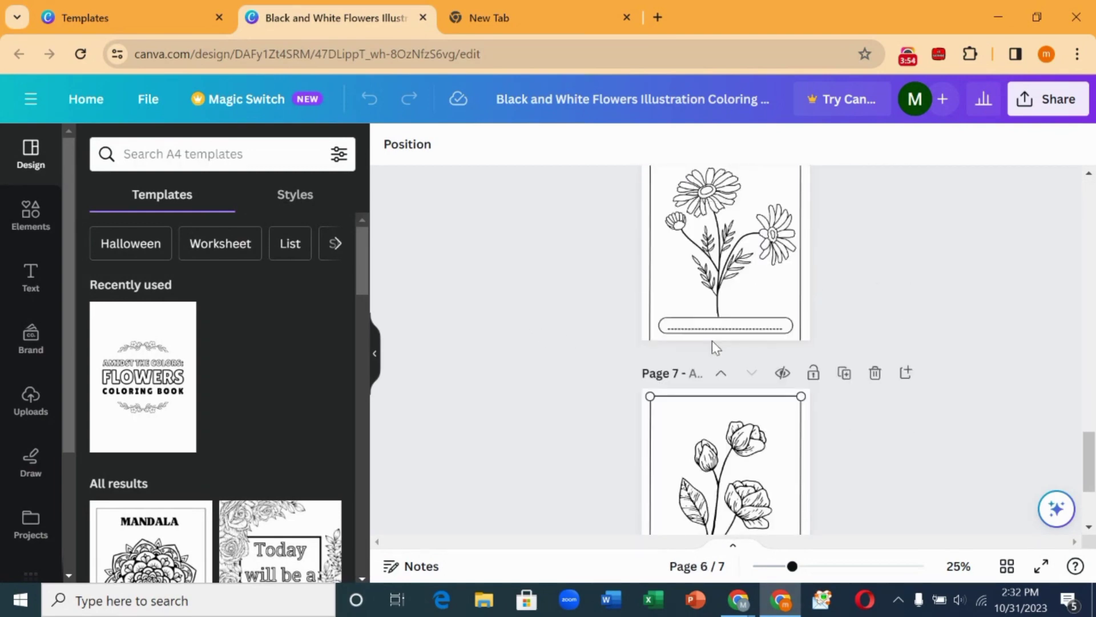
{"action": "scroll", "coordinate": [717, 349], "scroll_direction": "up", "scroll_amount": 9}
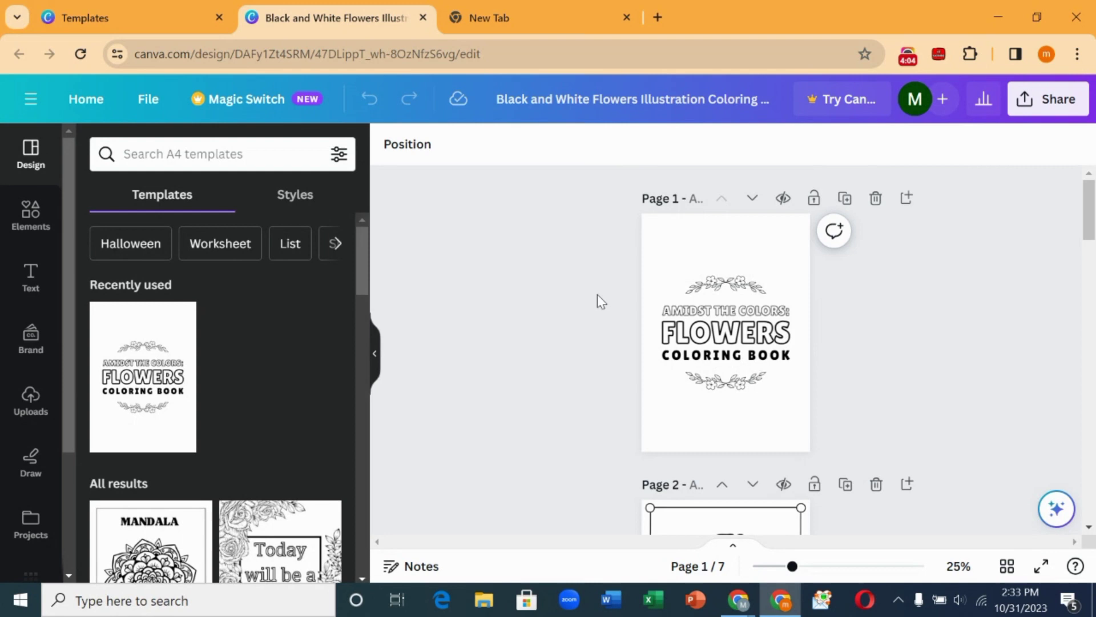
Step: Replace the cover's 'AMIDST THE COLORS:' line with 'JOY BOOKS' and review the pages
{"action": "left_click", "coordinate": [738, 282]}
{"action": "left_click", "coordinate": [735, 309]}
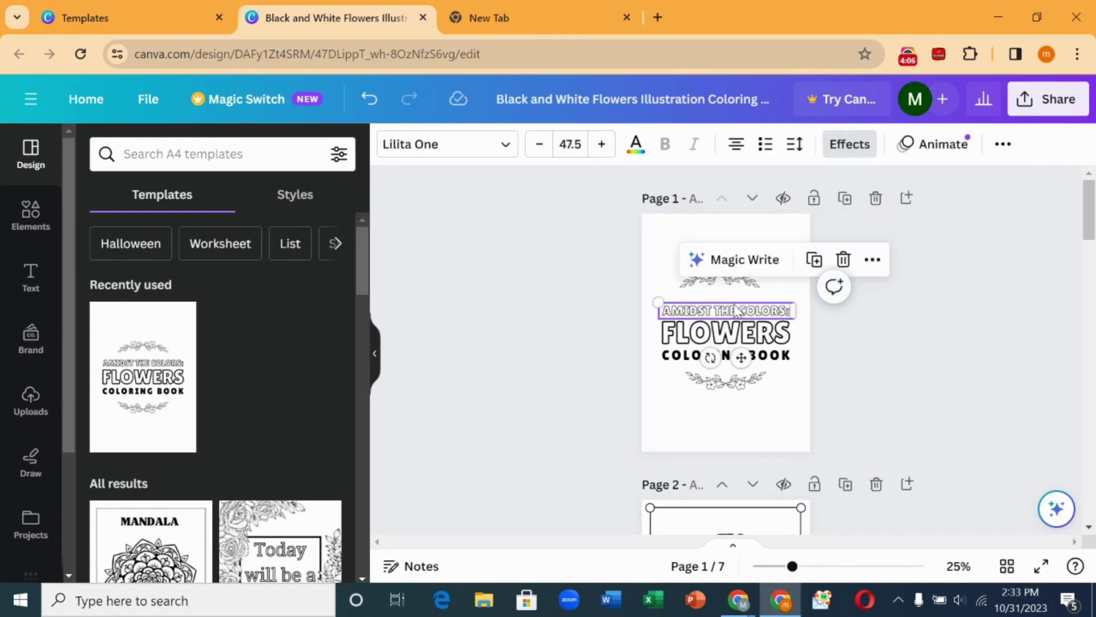
{"action": "left_click", "coordinate": [737, 309]}
{"action": "type", "text": "JOY"}
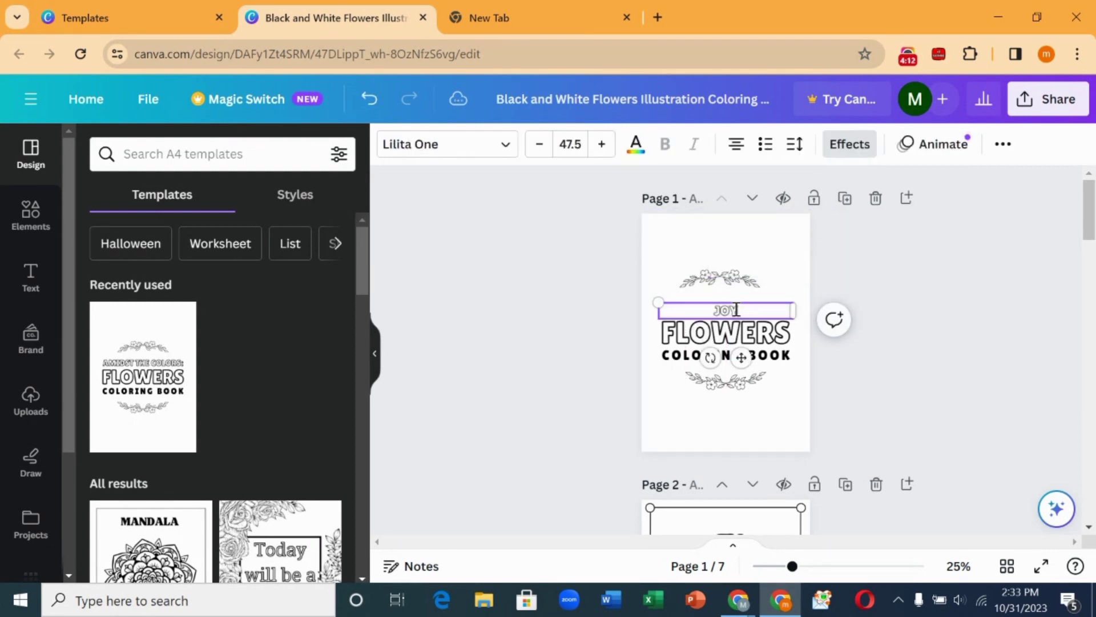
{"action": "type", "text": " BOOKS"}
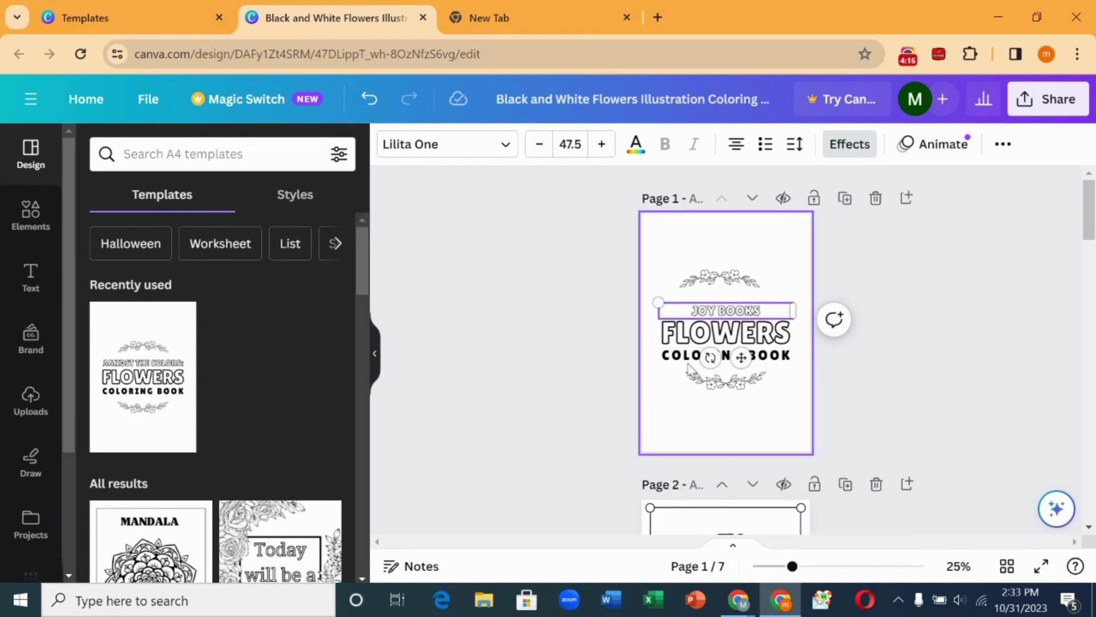
{"action": "scroll", "coordinate": [696, 514], "scroll_direction": "down", "scroll_amount": 10}
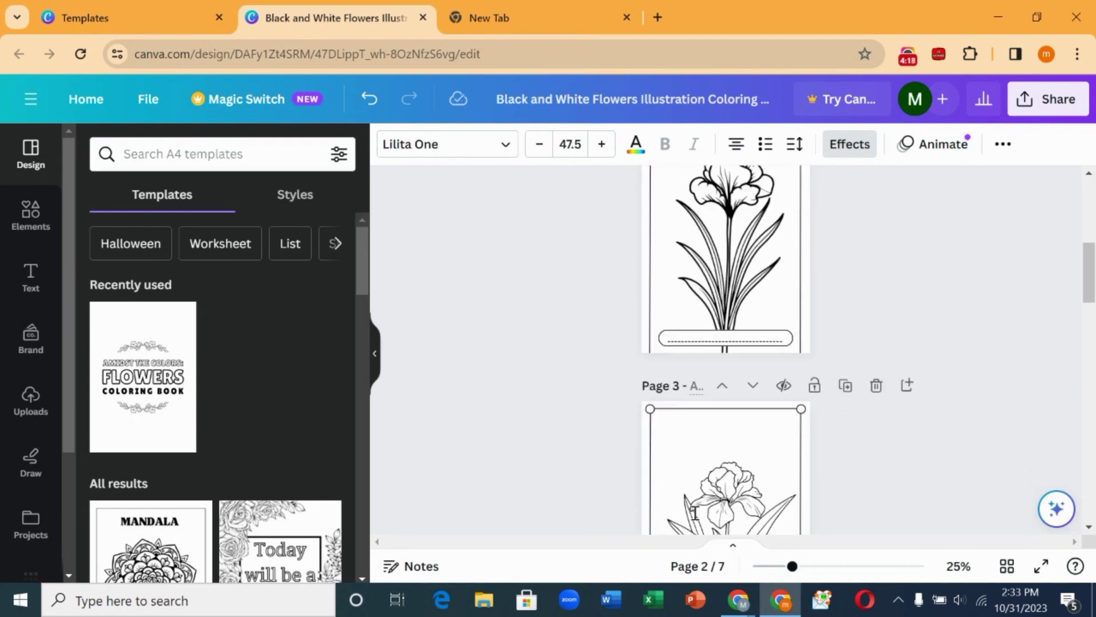
{"action": "scroll", "coordinate": [717, 433], "scroll_direction": "down", "scroll_amount": 8}
{"action": "scroll", "coordinate": [717, 432], "scroll_direction": "up", "scroll_amount": 16}
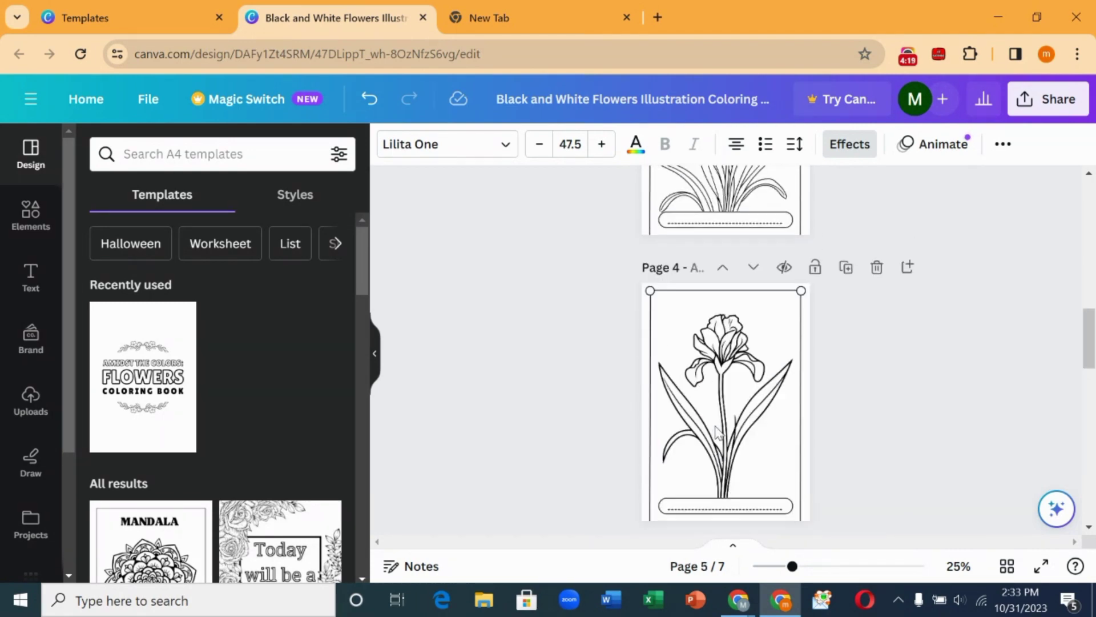
{"action": "scroll", "coordinate": [717, 432], "scroll_direction": "down", "scroll_amount": 10}
{"action": "scroll", "coordinate": [717, 432], "scroll_direction": "down", "scroll_amount": 5}
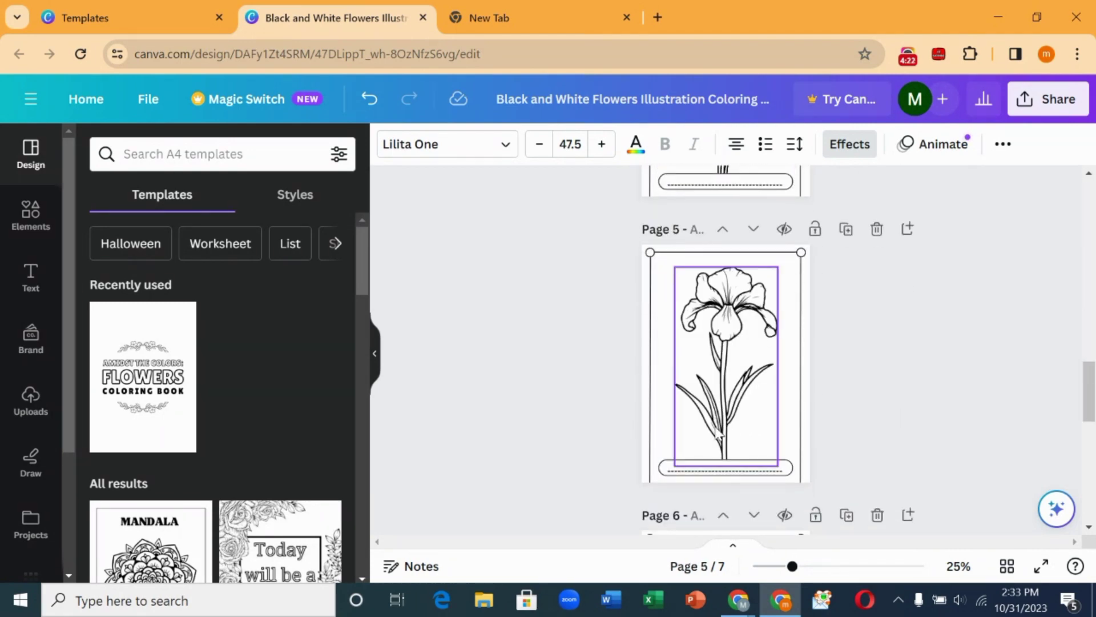
{"action": "scroll", "coordinate": [718, 432], "scroll_direction": "up", "scroll_amount": 18}
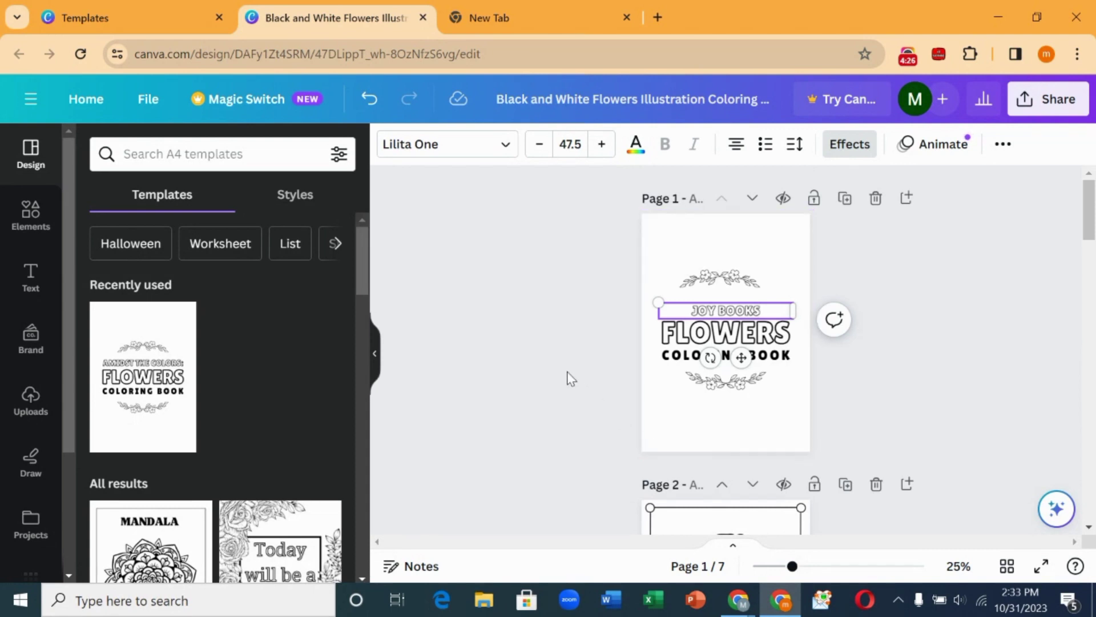
{"action": "scroll", "coordinate": [610, 391], "scroll_direction": "down", "scroll_amount": 3}
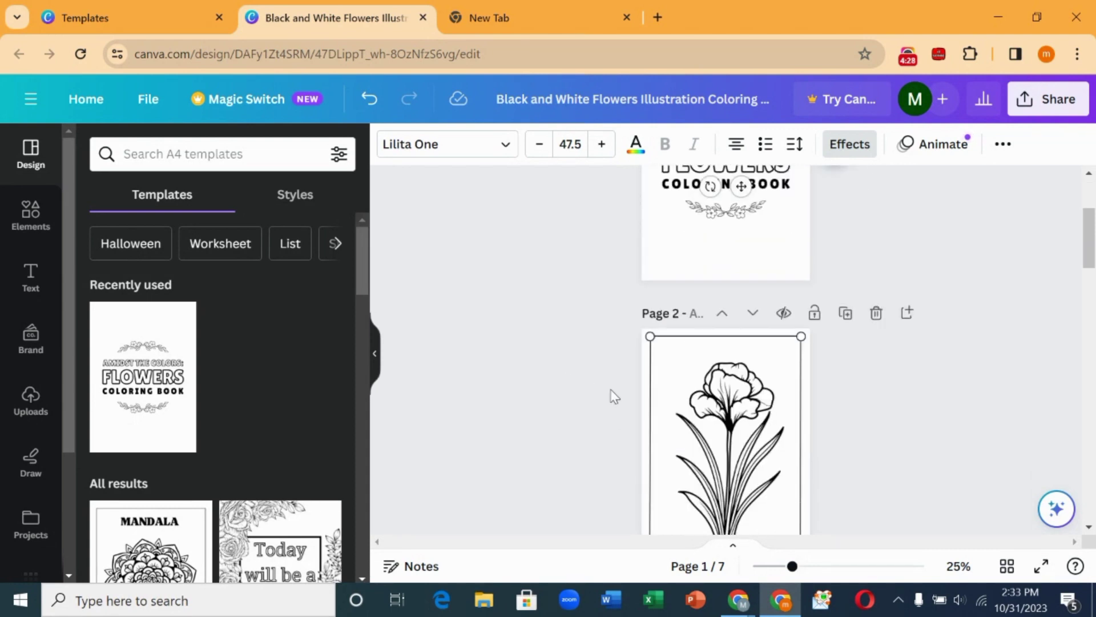
Step: Download all pages as a standard PDF and open the downloaded coloring book PDF
{"action": "left_click", "coordinate": [1047, 113]}
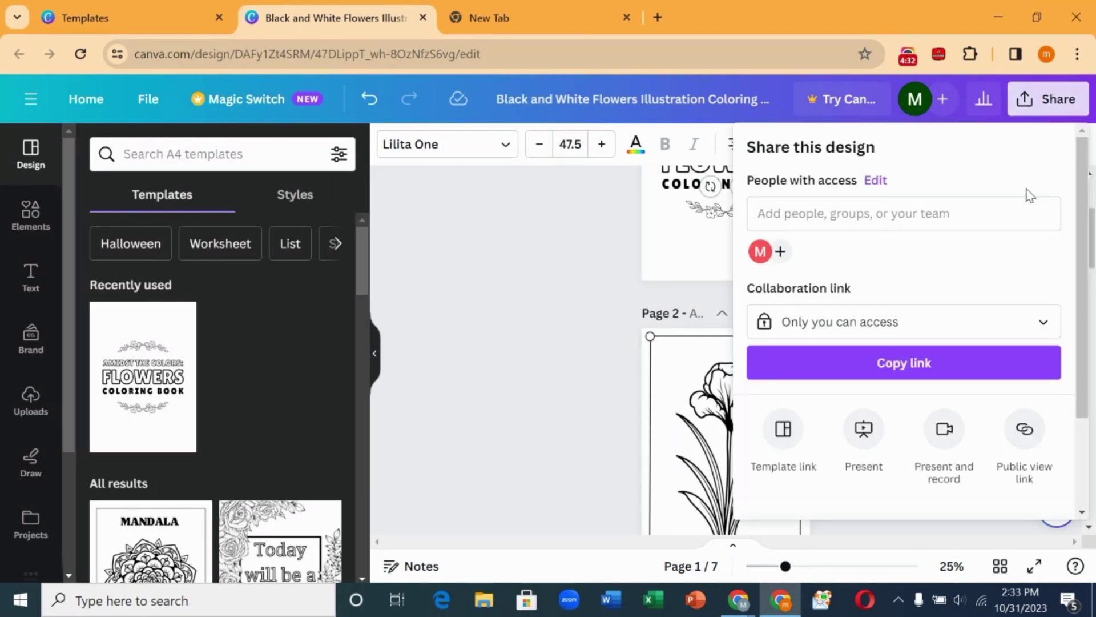
{"action": "scroll", "coordinate": [931, 462], "scroll_direction": "down", "scroll_amount": 2}
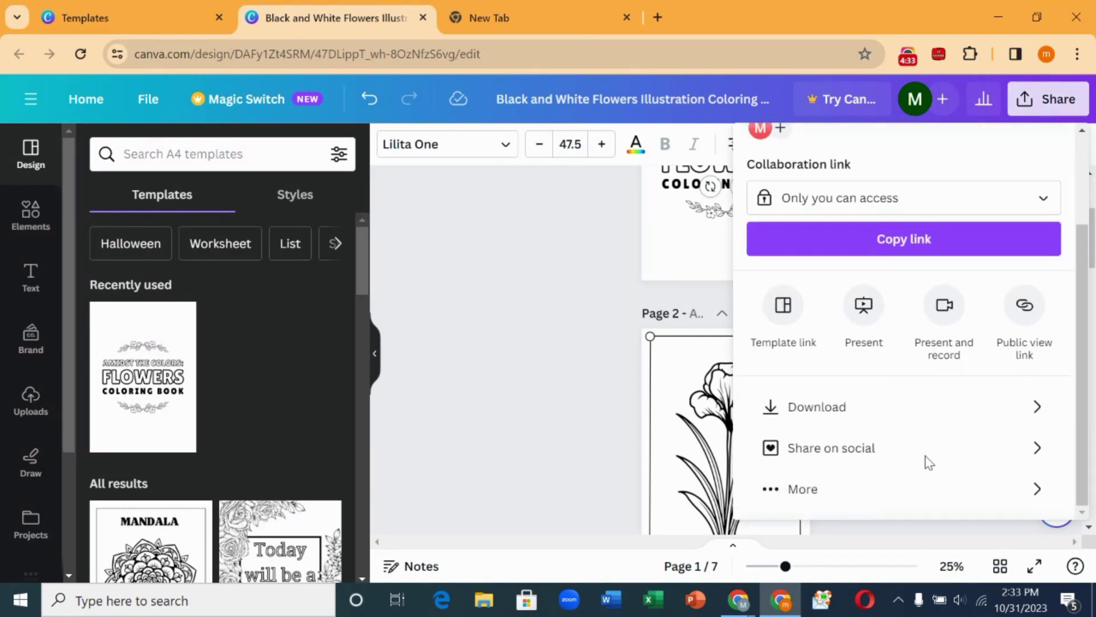
{"action": "left_click", "coordinate": [880, 419]}
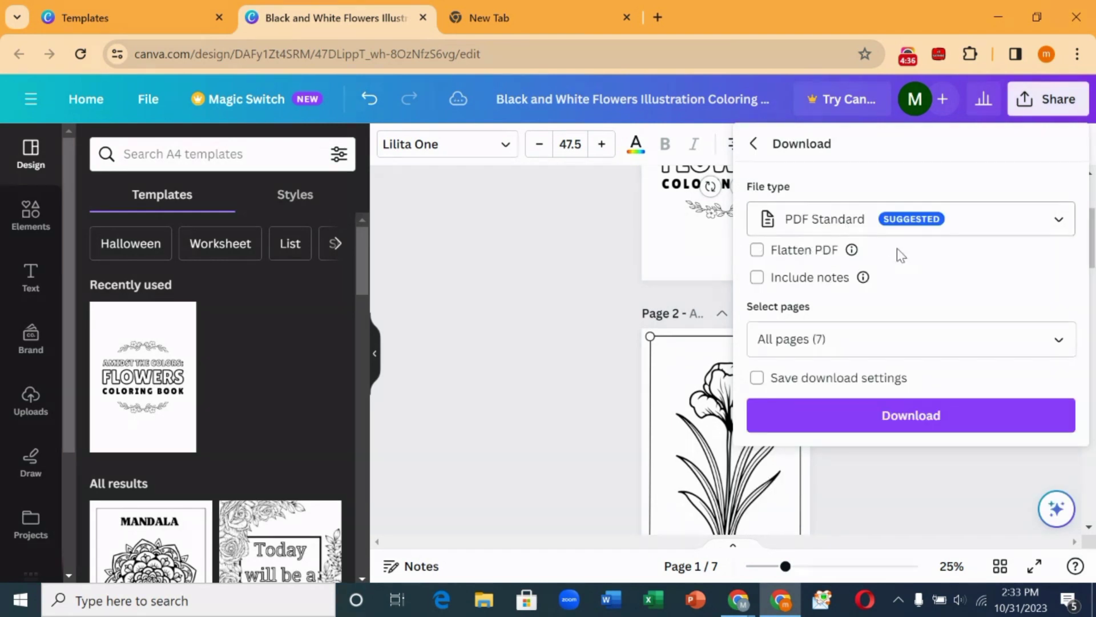
{"action": "left_click", "coordinate": [892, 426]}
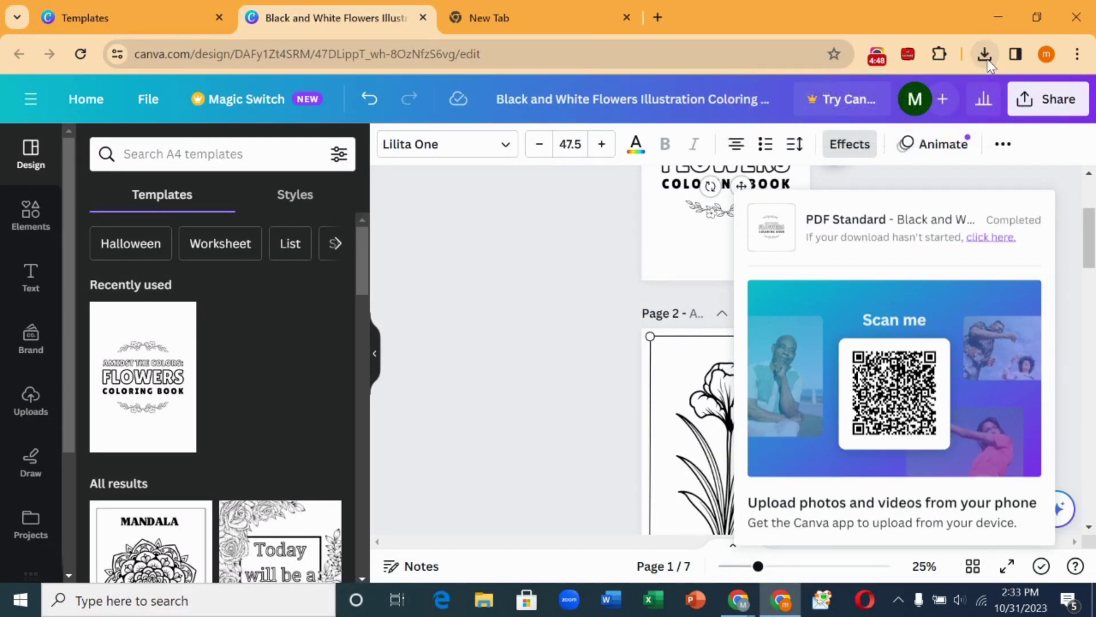
{"action": "left_click", "coordinate": [987, 57]}
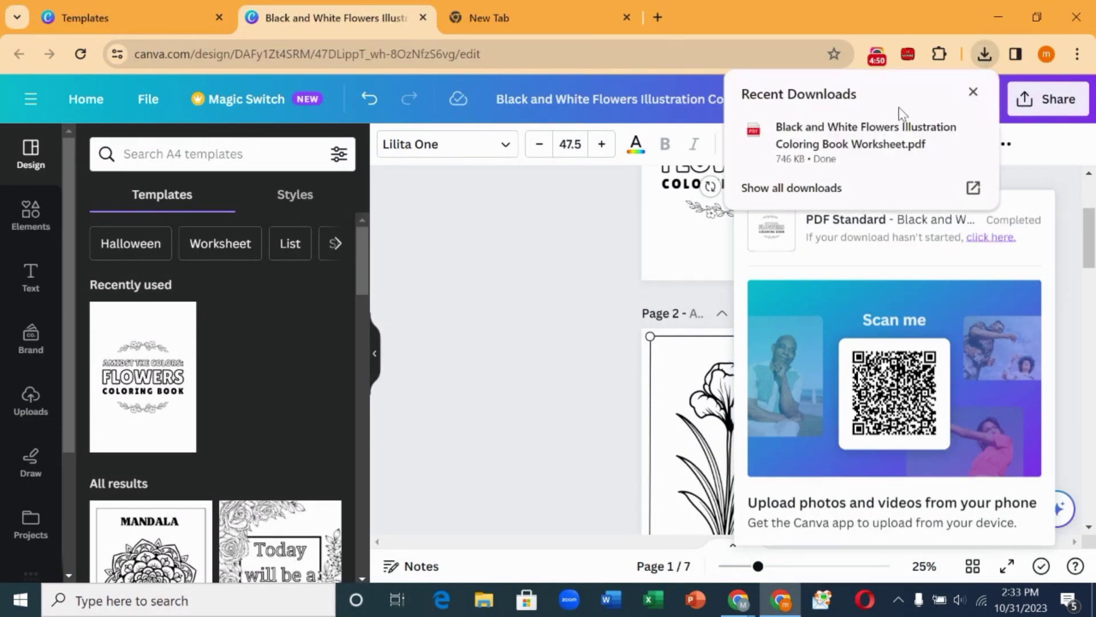
{"action": "left_click", "coordinate": [895, 142]}
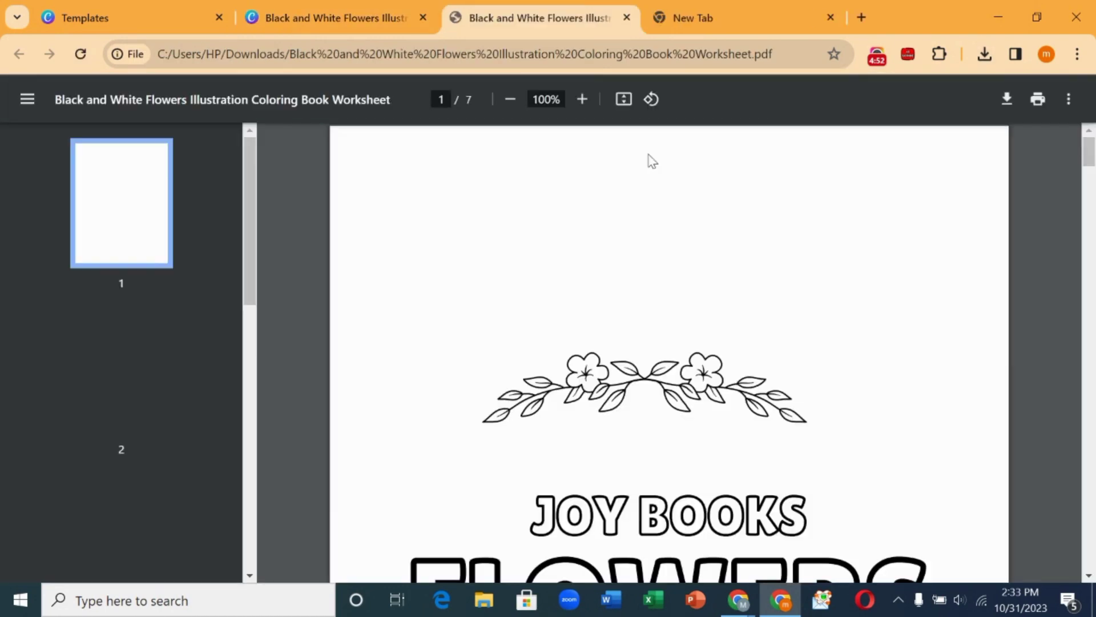
{"action": "scroll", "coordinate": [591, 291], "scroll_direction": "down", "scroll_amount": 4}
{"action": "scroll", "coordinate": [591, 292], "scroll_direction": "down", "scroll_amount": 20}
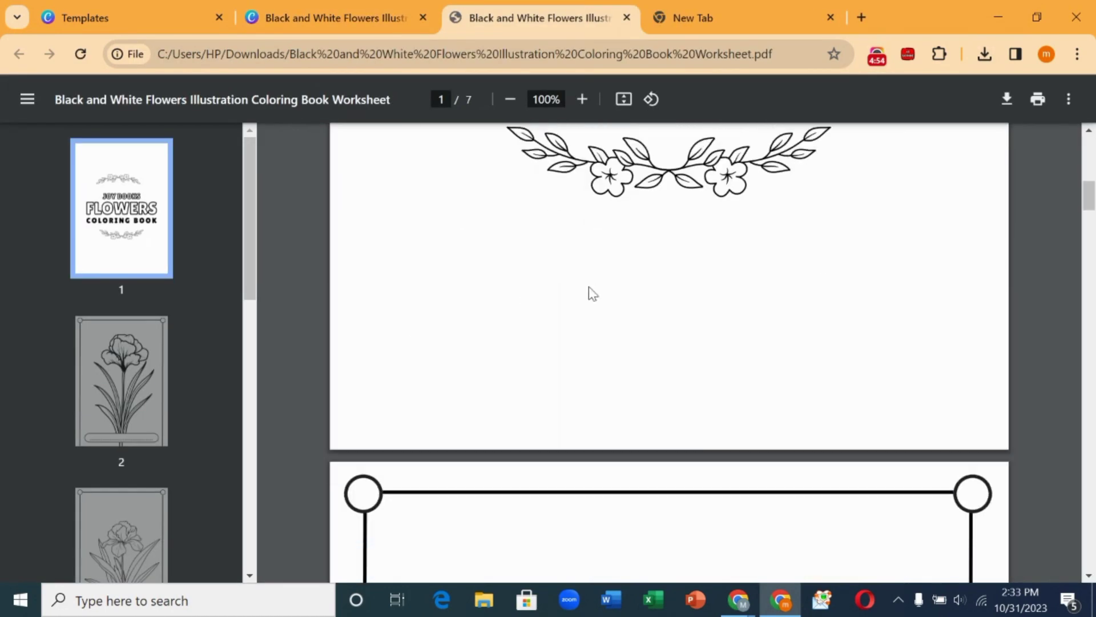
{"action": "scroll", "coordinate": [591, 292], "scroll_direction": "up", "scroll_amount": 20}
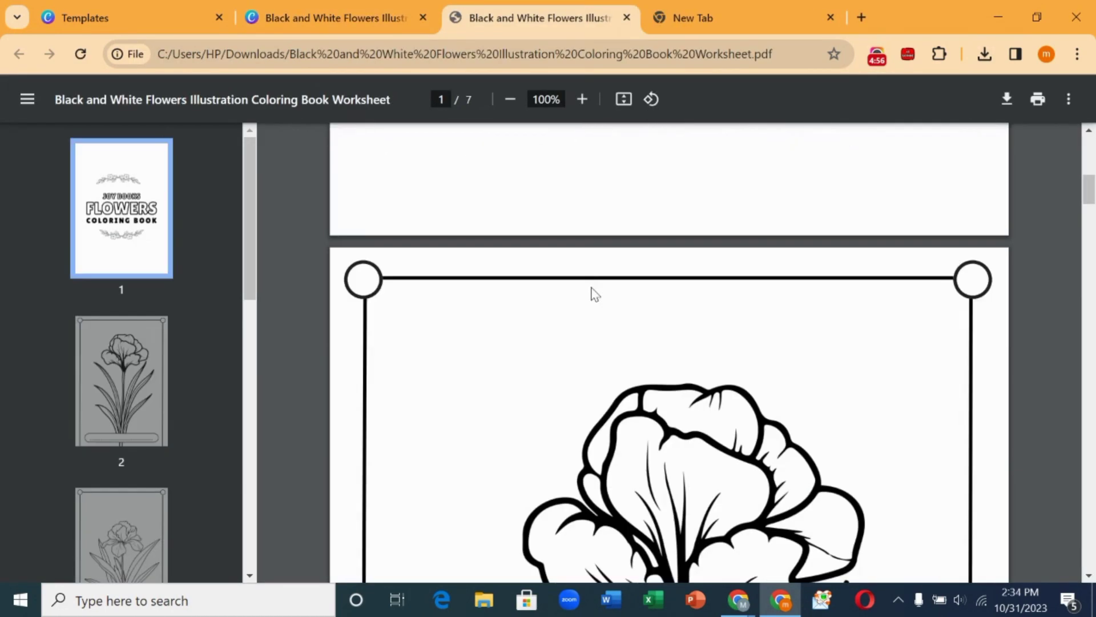
{"action": "scroll", "coordinate": [591, 292], "scroll_direction": "down", "scroll_amount": 10}
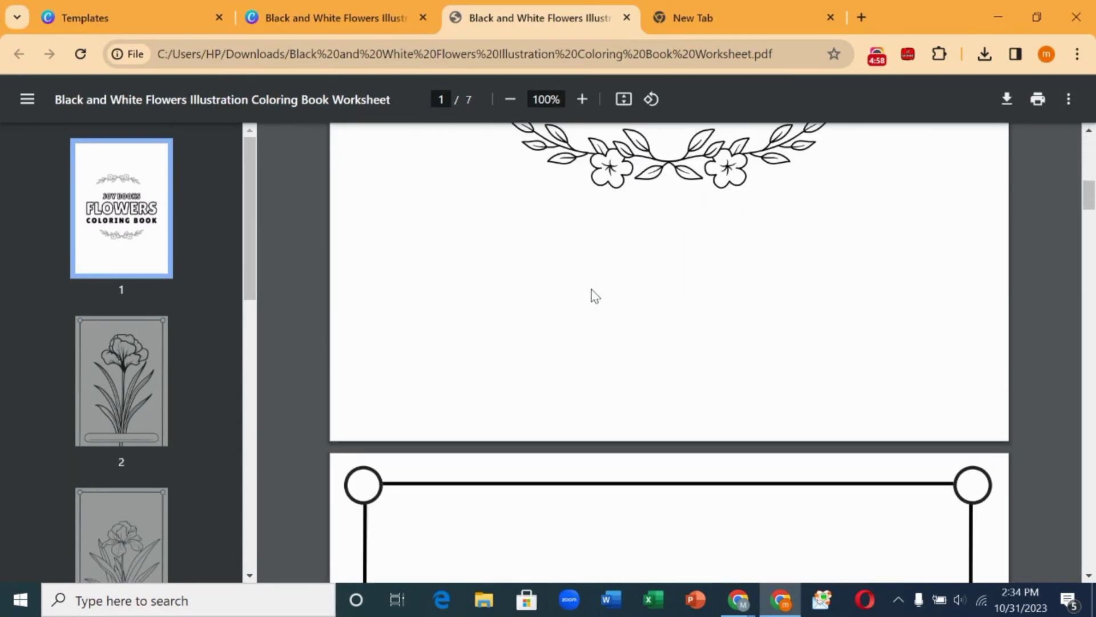
{"action": "scroll", "coordinate": [592, 294], "scroll_direction": "up", "scroll_amount": 10}
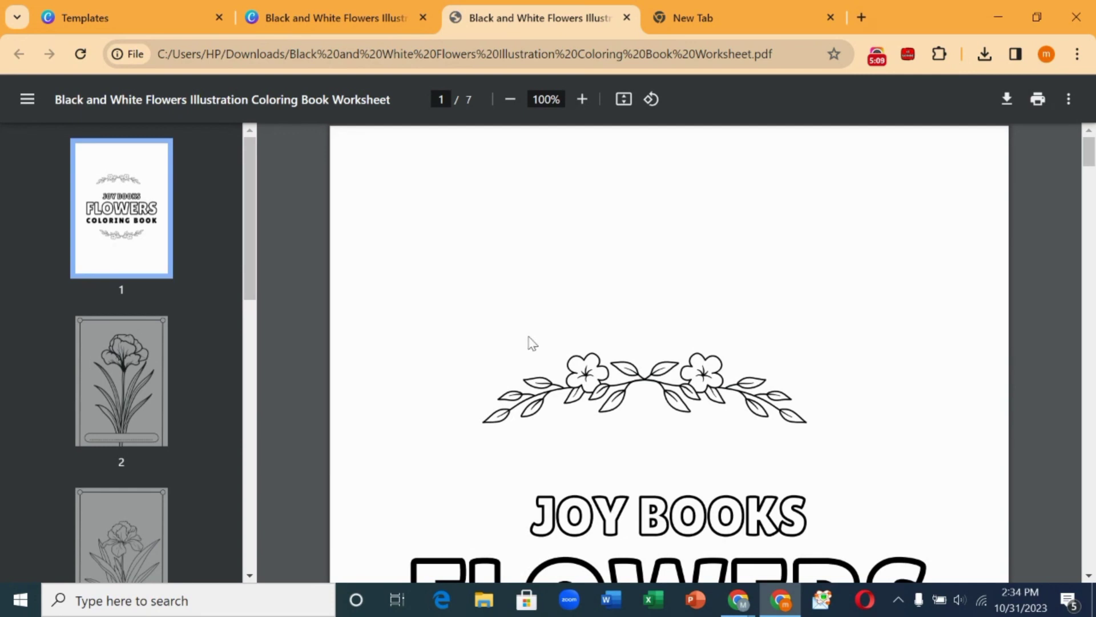
Step: Google 'amazon kdp' in the new tab and open the Amazon KDP result
{"action": "left_click", "coordinate": [726, 12]}
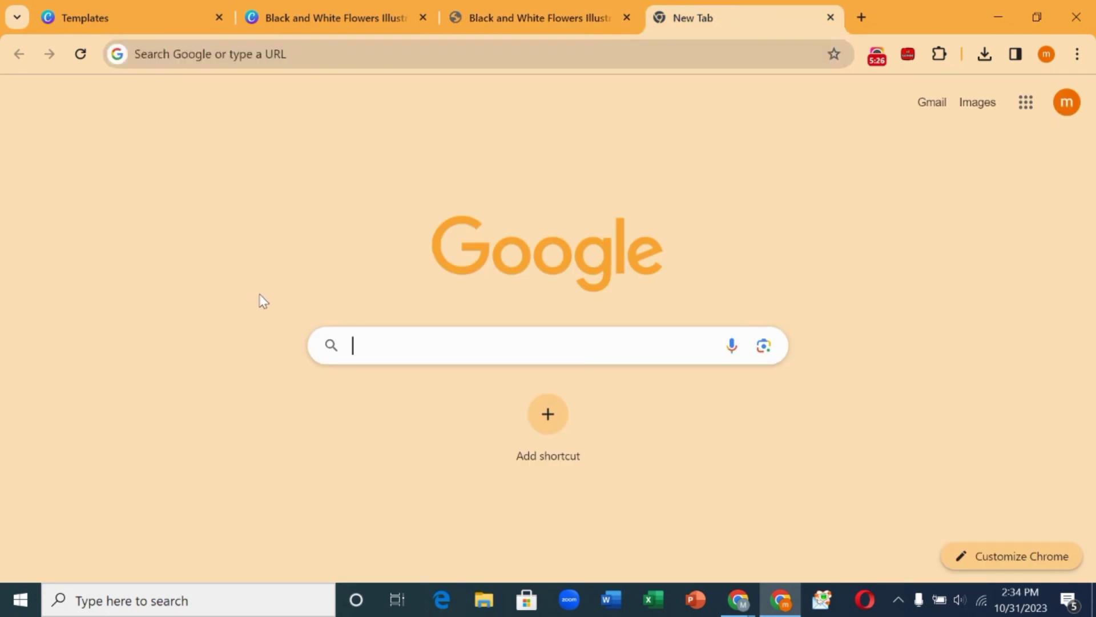
{"action": "left_click", "coordinate": [363, 347]}
{"action": "type", "text": "amazon kdp"}
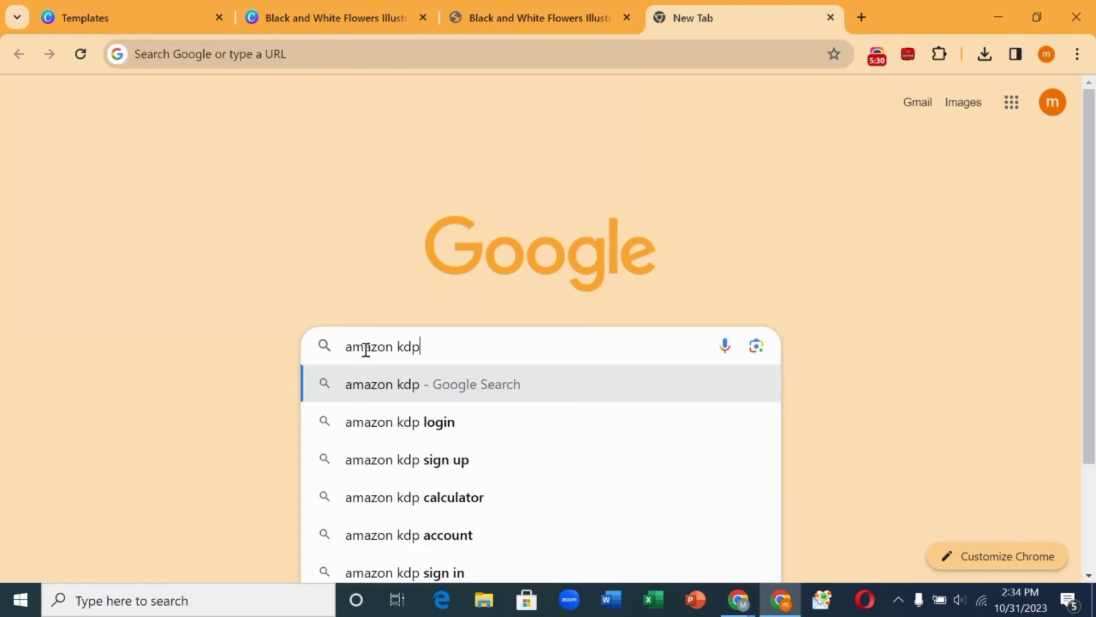
{"action": "key", "text": "Return"}
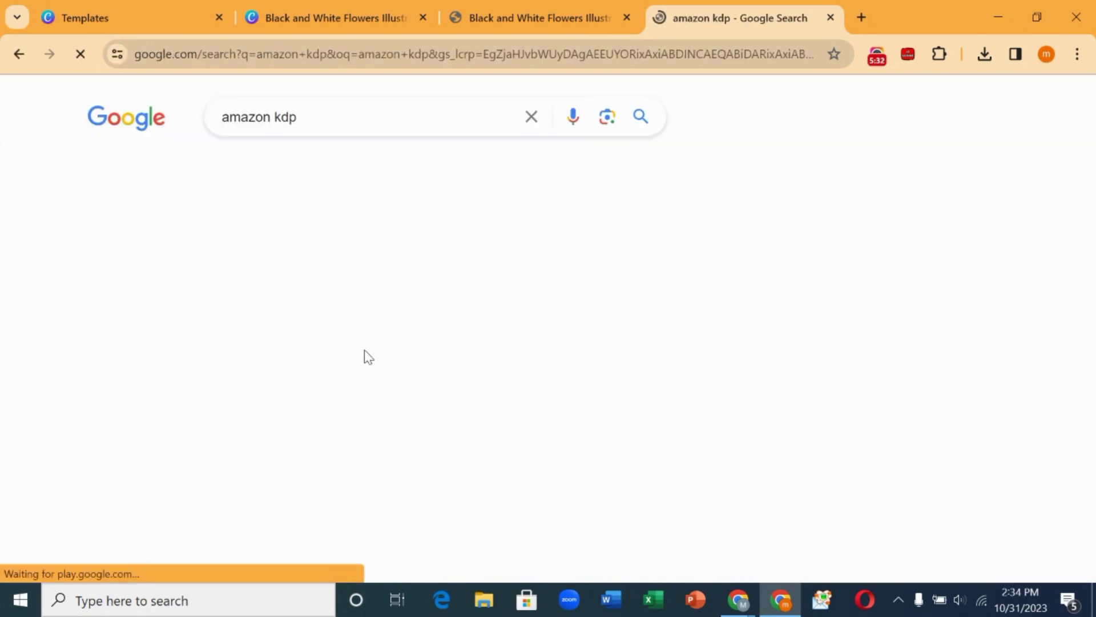
{"action": "left_click", "coordinate": [255, 312]}
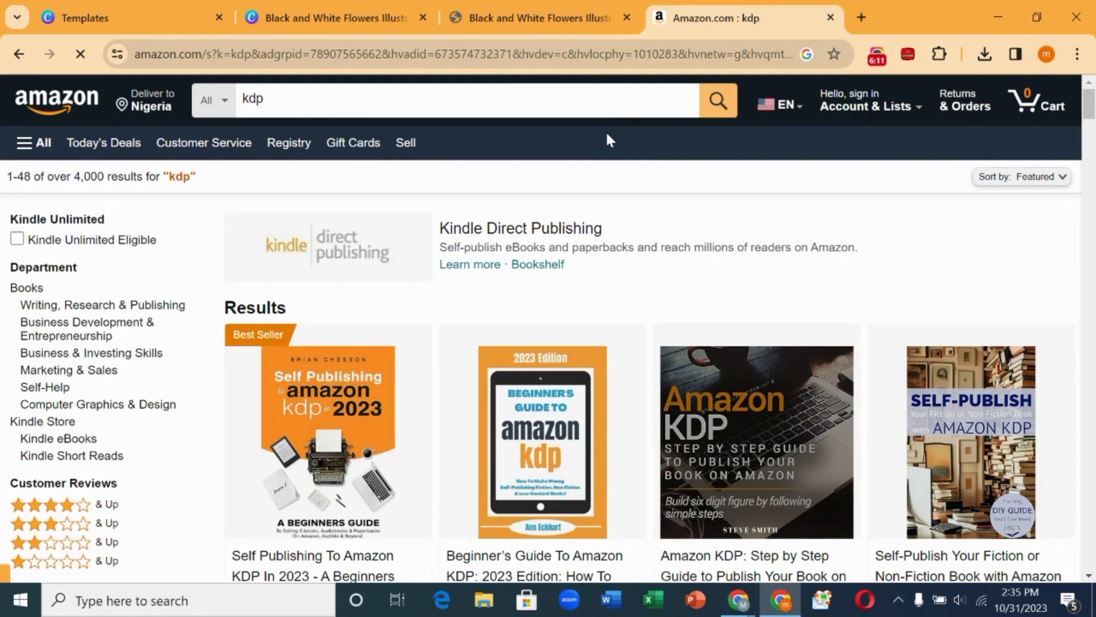
Step: Search Amazon for 'coloring books for children', browse the results, then return to Canva's templates tab
{"action": "double_click", "coordinate": [251, 102]}
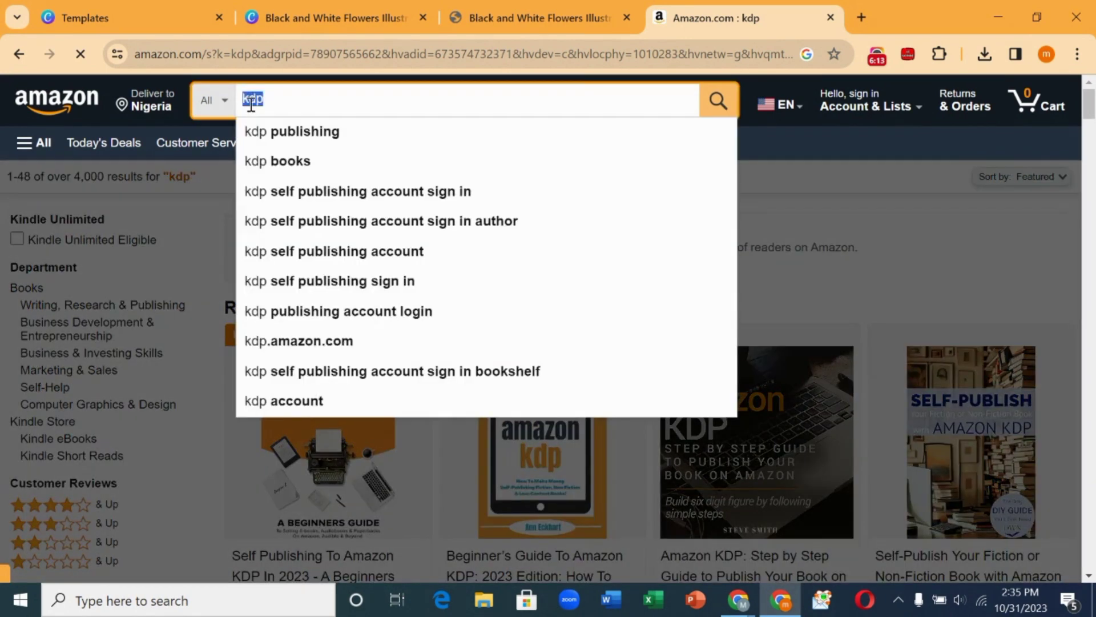
{"action": "type", "text": "col"}
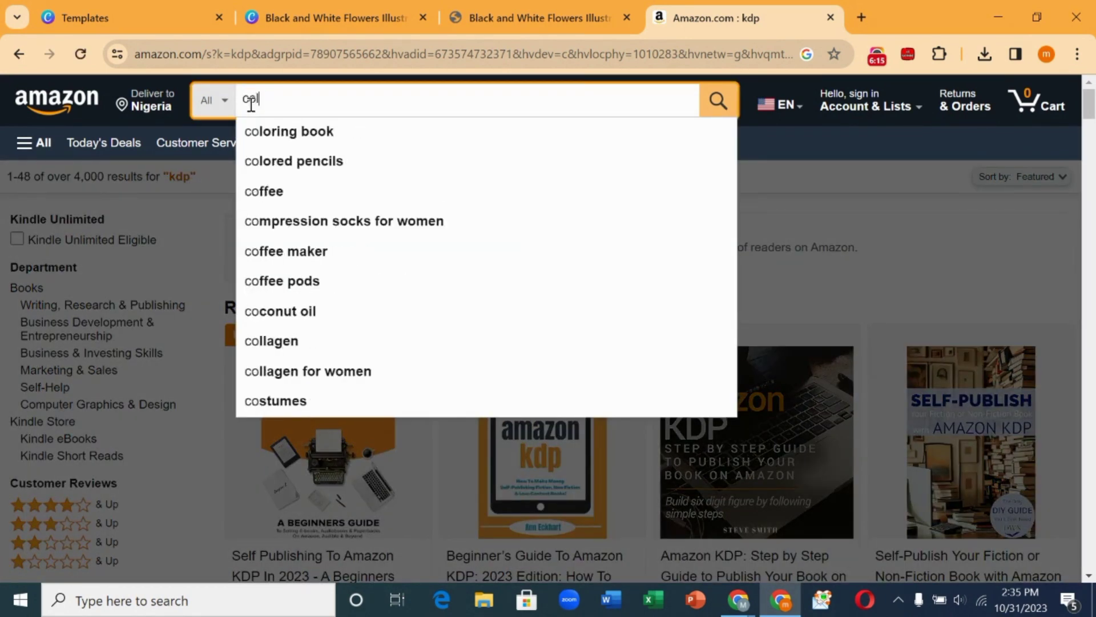
{"action": "type", "text": "oring bo"}
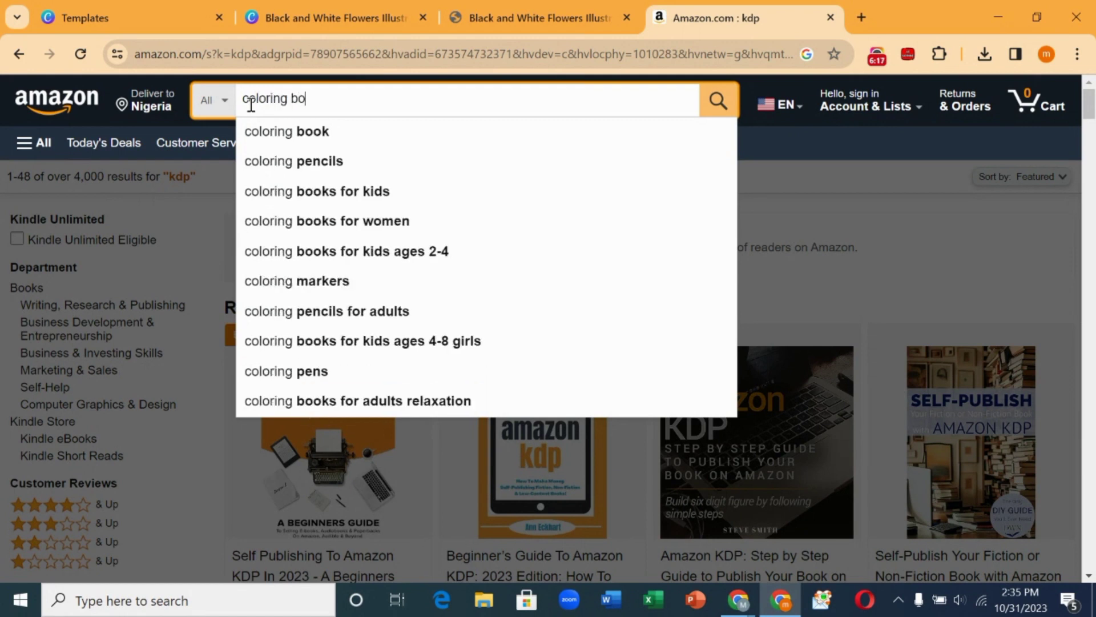
{"action": "type", "text": "oks for "}
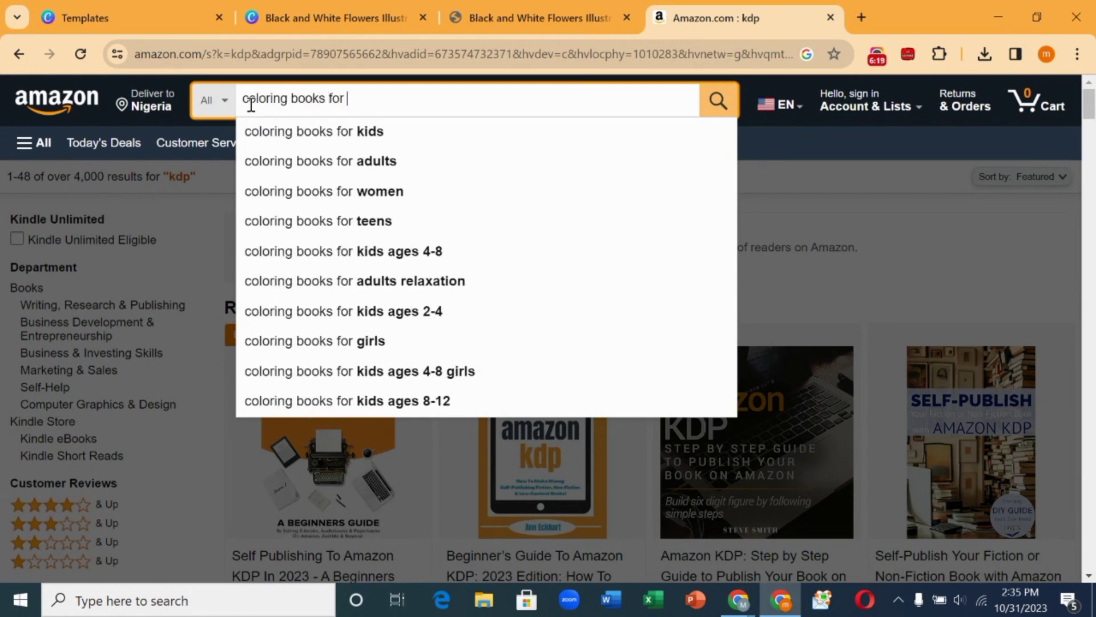
{"action": "type", "text": "children"}
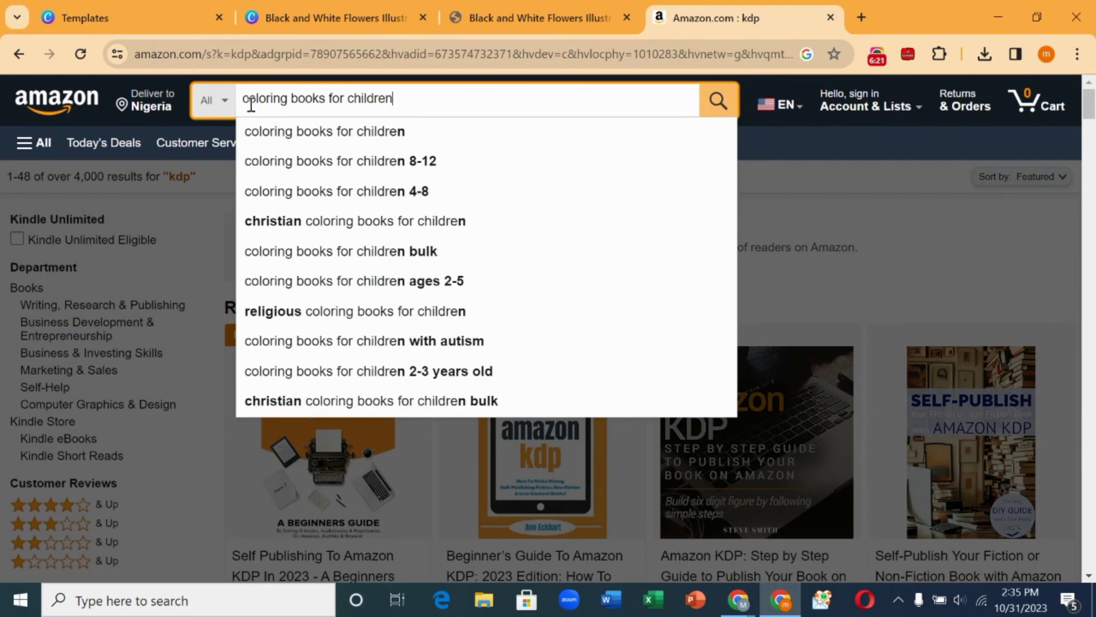
{"action": "key", "text": "Return"}
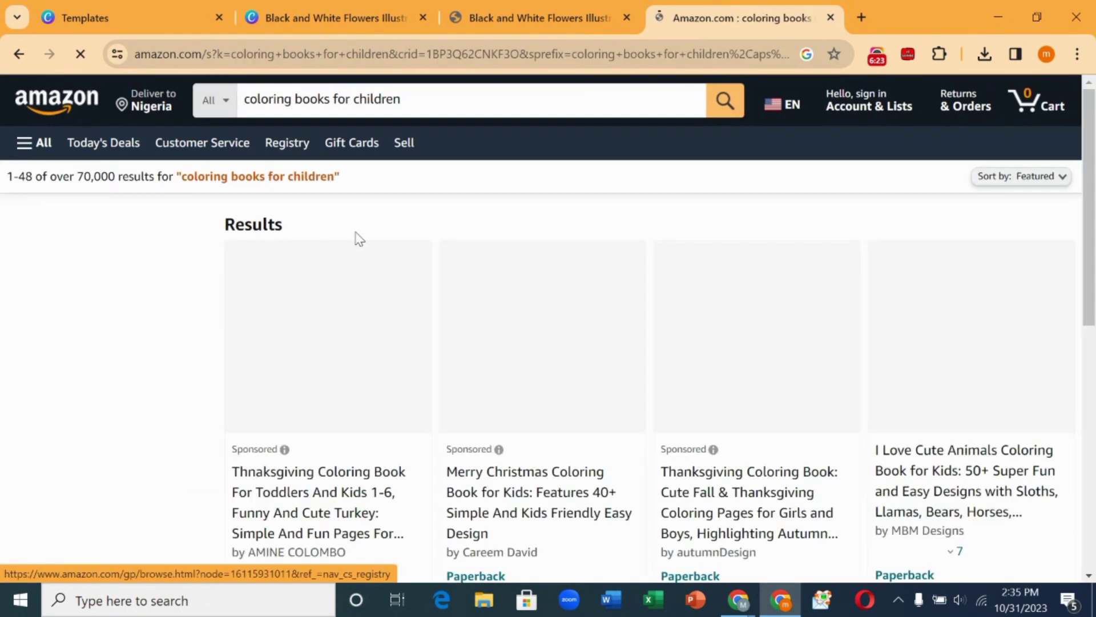
{"action": "scroll", "coordinate": [418, 289], "scroll_direction": "down", "scroll_amount": 3}
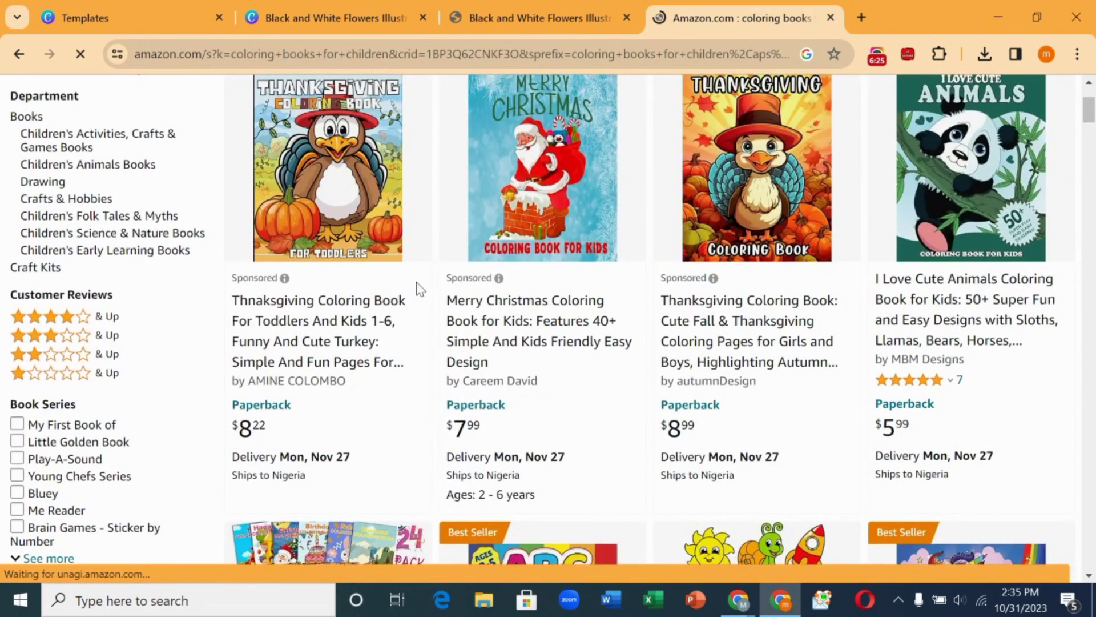
{"action": "scroll", "coordinate": [418, 288], "scroll_direction": "down", "scroll_amount": 10}
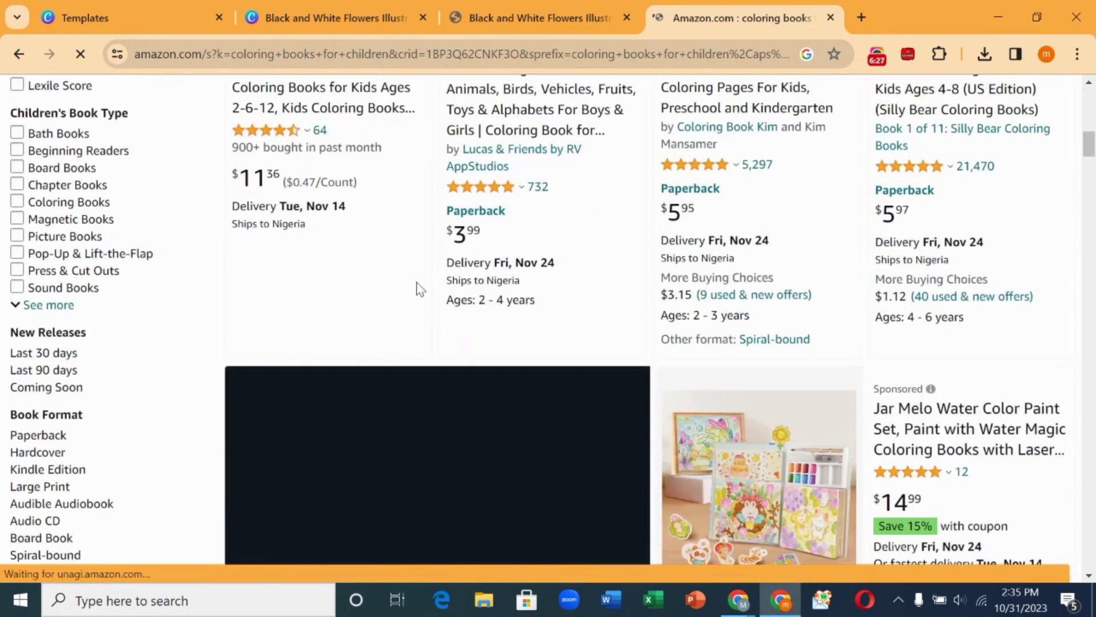
{"action": "scroll", "coordinate": [419, 289], "scroll_direction": "up", "scroll_amount": 3}
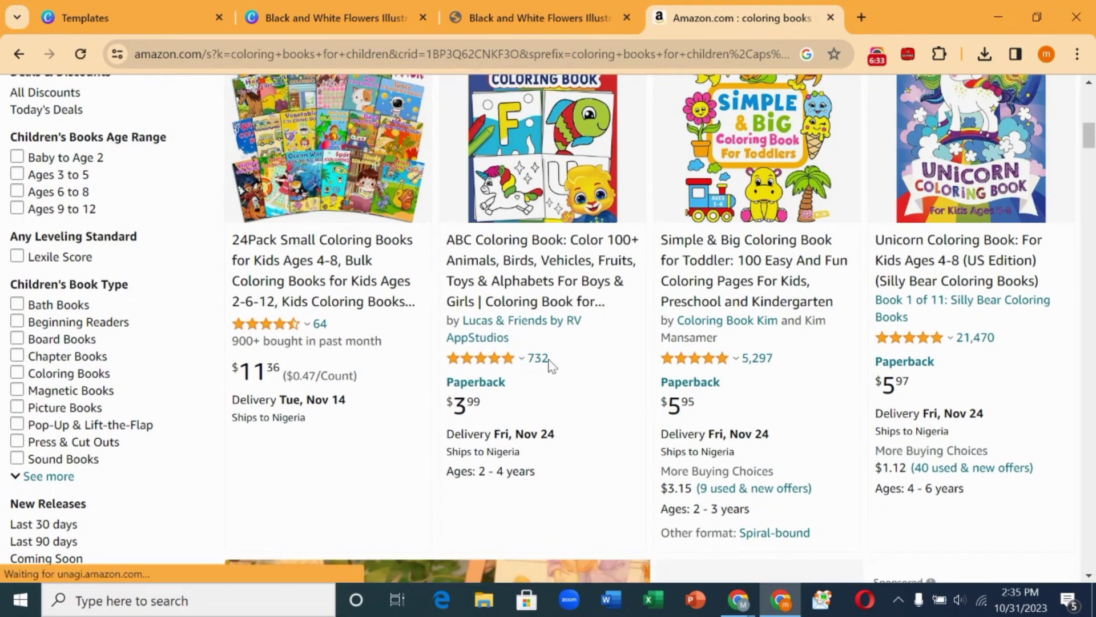
{"action": "scroll", "coordinate": [547, 361], "scroll_direction": "up", "scroll_amount": 10}
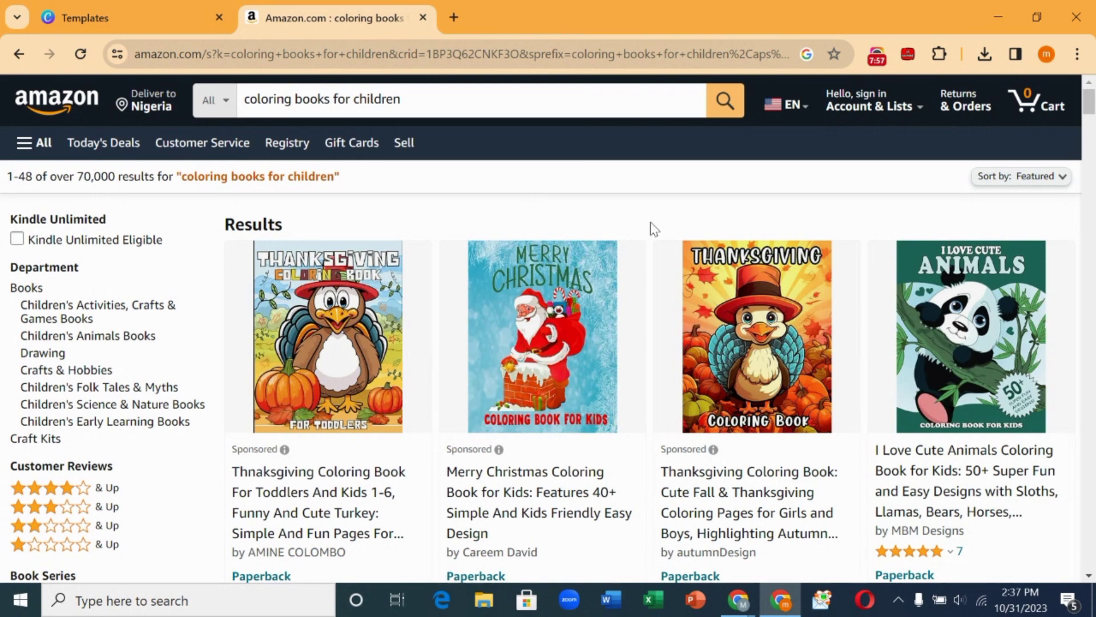
{"action": "left_click", "coordinate": [114, 18]}
{"action": "mouse_move", "coordinate": [211, 106]}
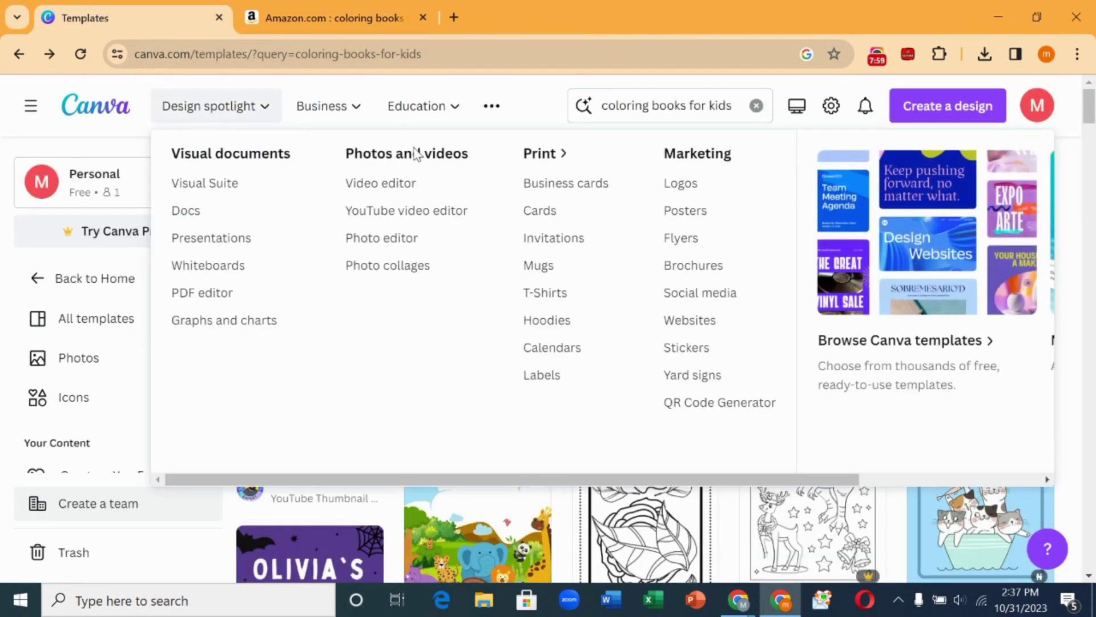
Step: Search Canva templates for 'planners' and customize the Brown & Purple Minimal Weekly Schedule Planner
{"action": "left_click", "coordinate": [657, 108]}
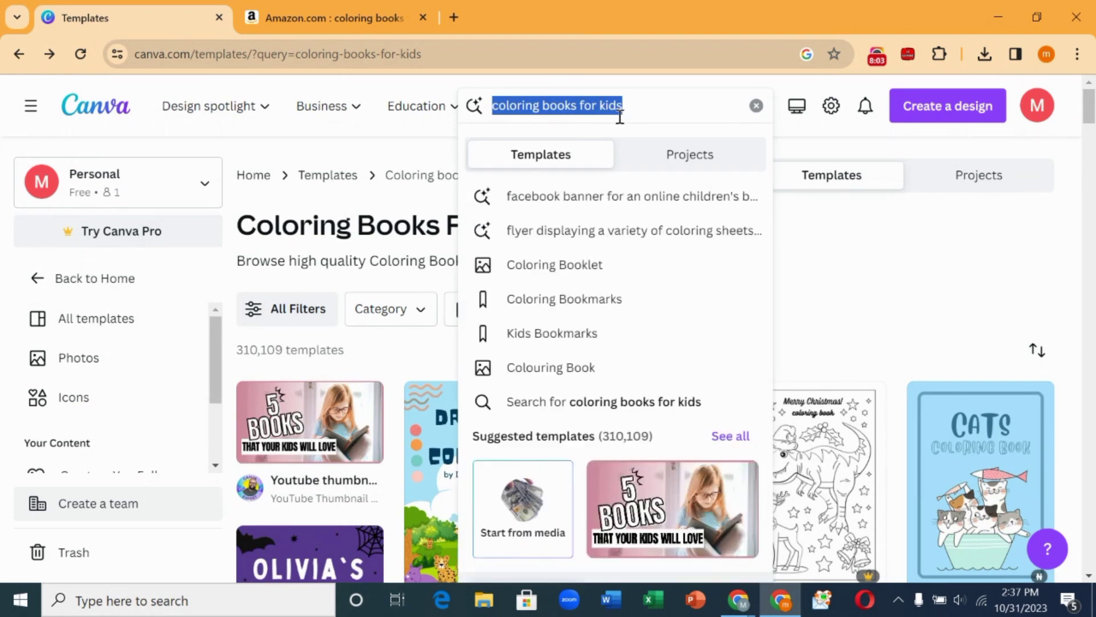
{"action": "type", "text": "planner"}
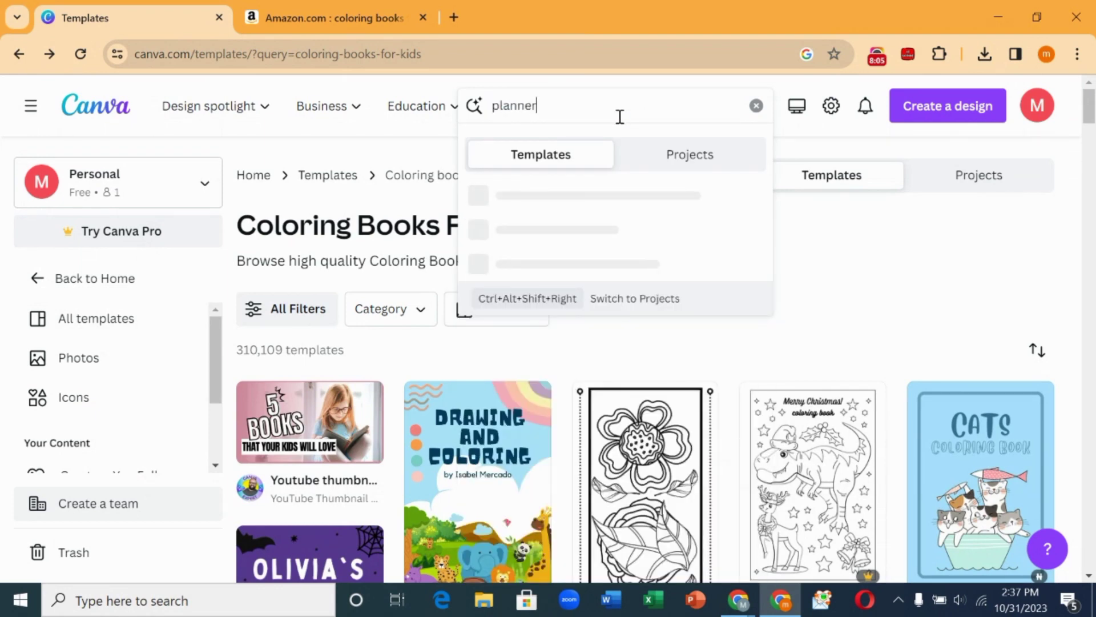
{"action": "type", "text": "s"}
{"action": "key", "text": "Return"}
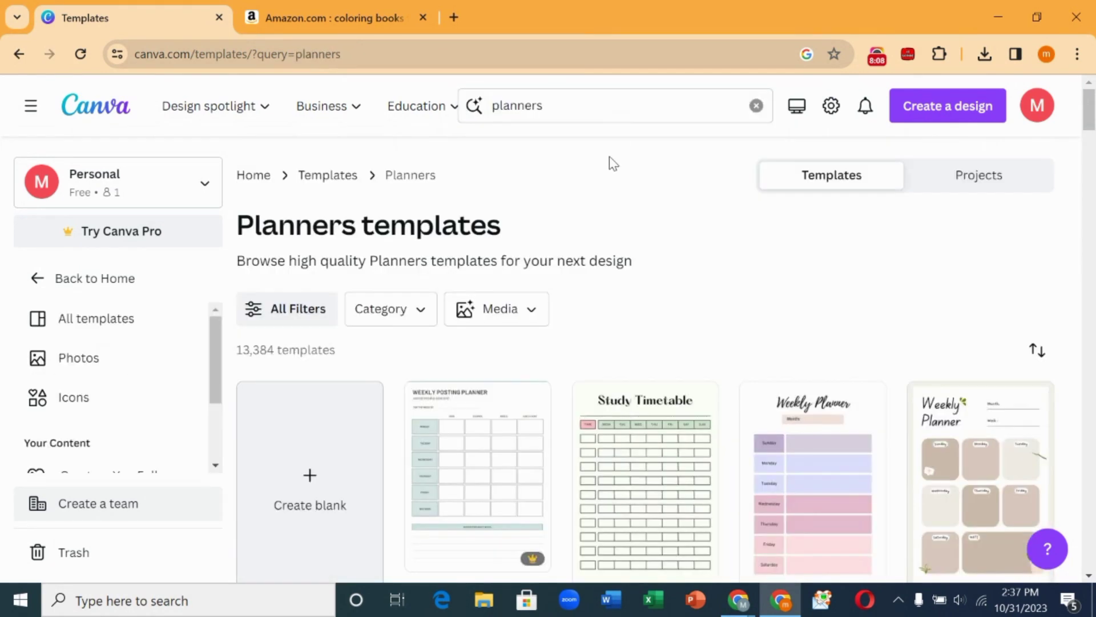
{"action": "scroll", "coordinate": [590, 241], "scroll_direction": "down", "scroll_amount": 2}
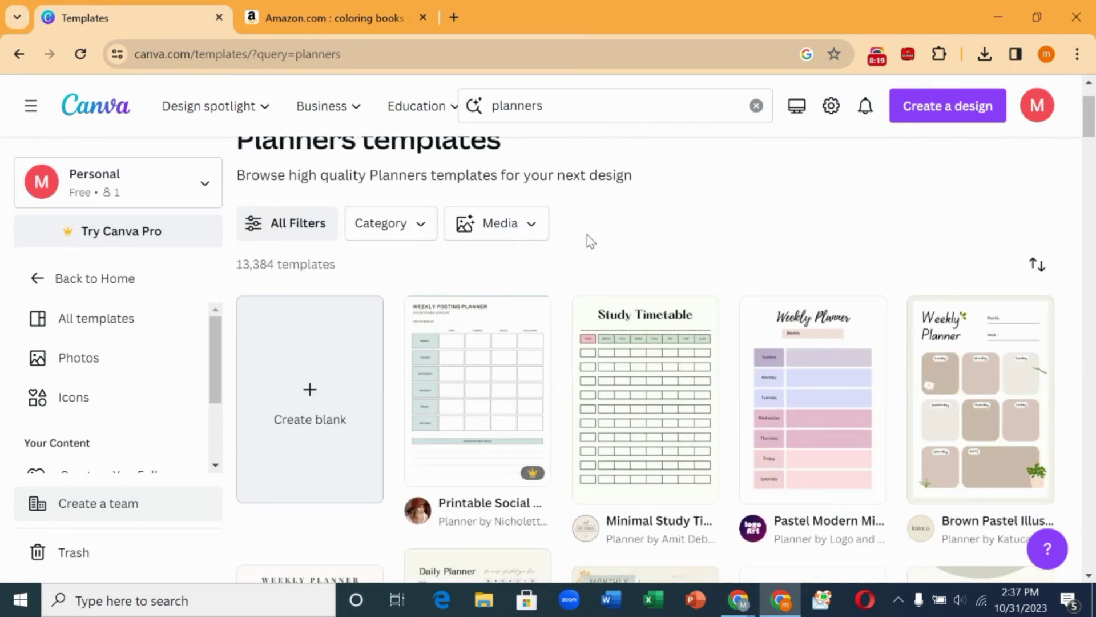
{"action": "scroll", "coordinate": [590, 241], "scroll_direction": "down", "scroll_amount": 5}
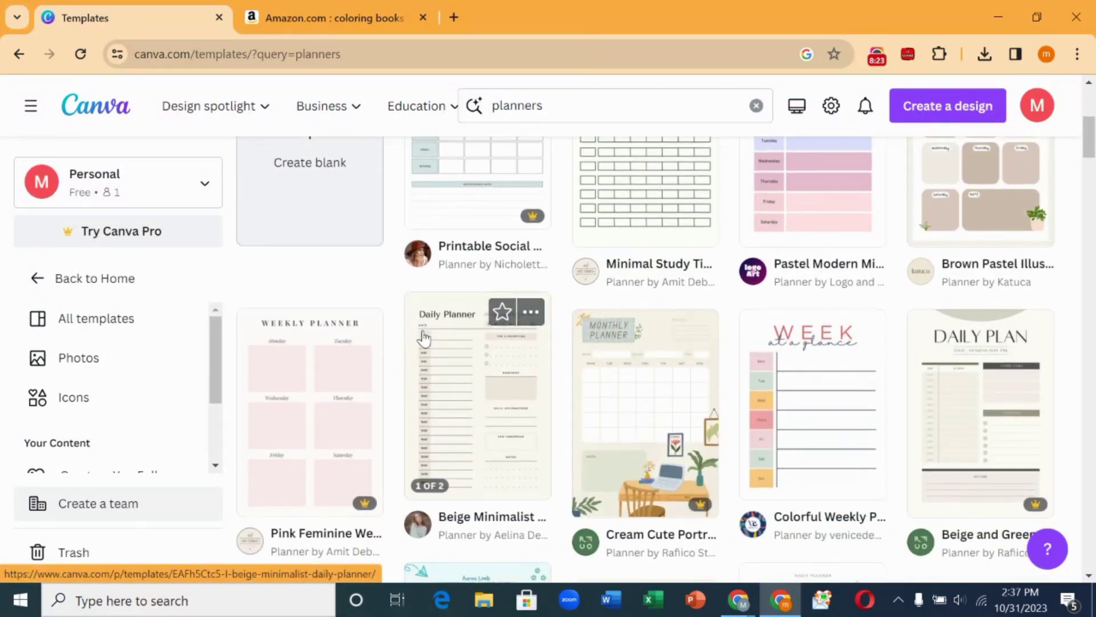
{"action": "scroll", "coordinate": [423, 337], "scroll_direction": "down", "scroll_amount": 3}
{"action": "scroll", "coordinate": [580, 371], "scroll_direction": "down", "scroll_amount": 1}
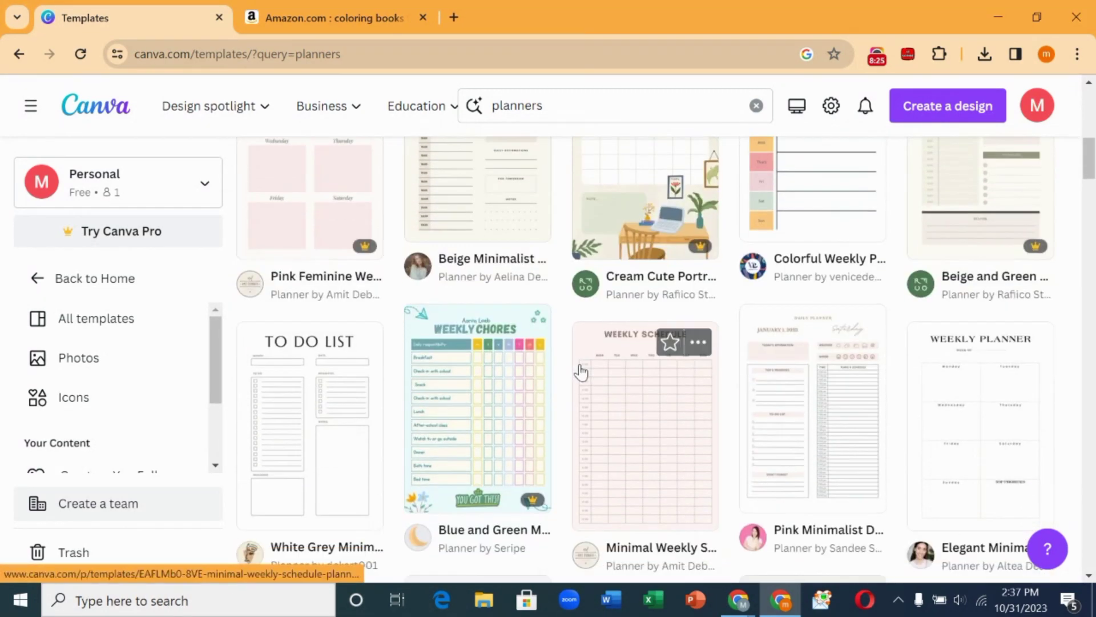
{"action": "scroll", "coordinate": [314, 393], "scroll_direction": "down", "scroll_amount": 6}
{"action": "left_click", "coordinate": [314, 393]}
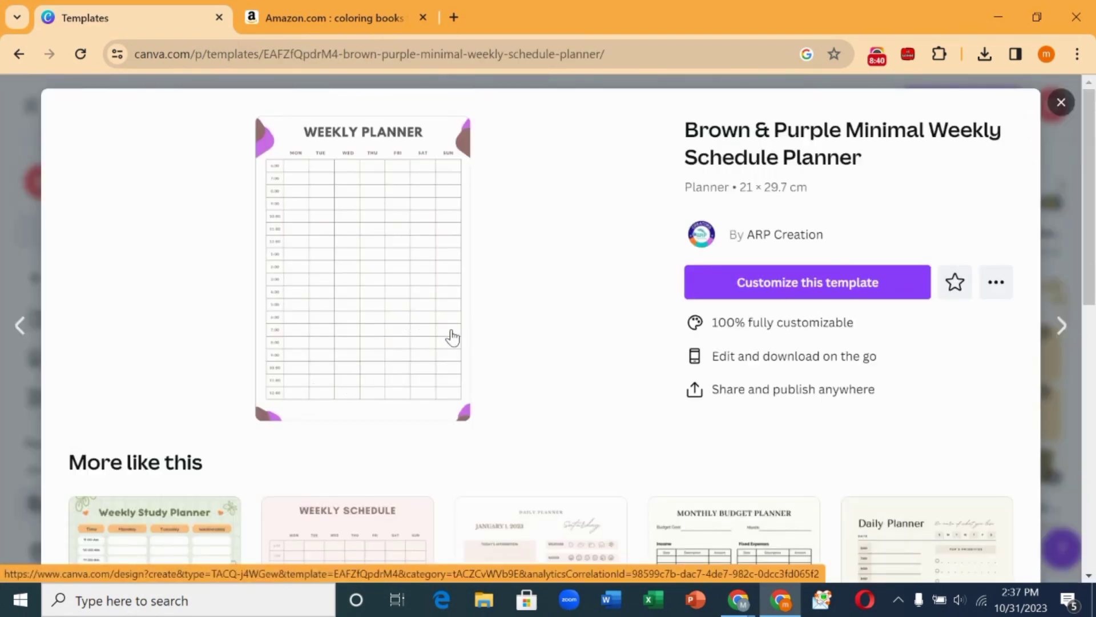
{"action": "left_click", "coordinate": [755, 291]}
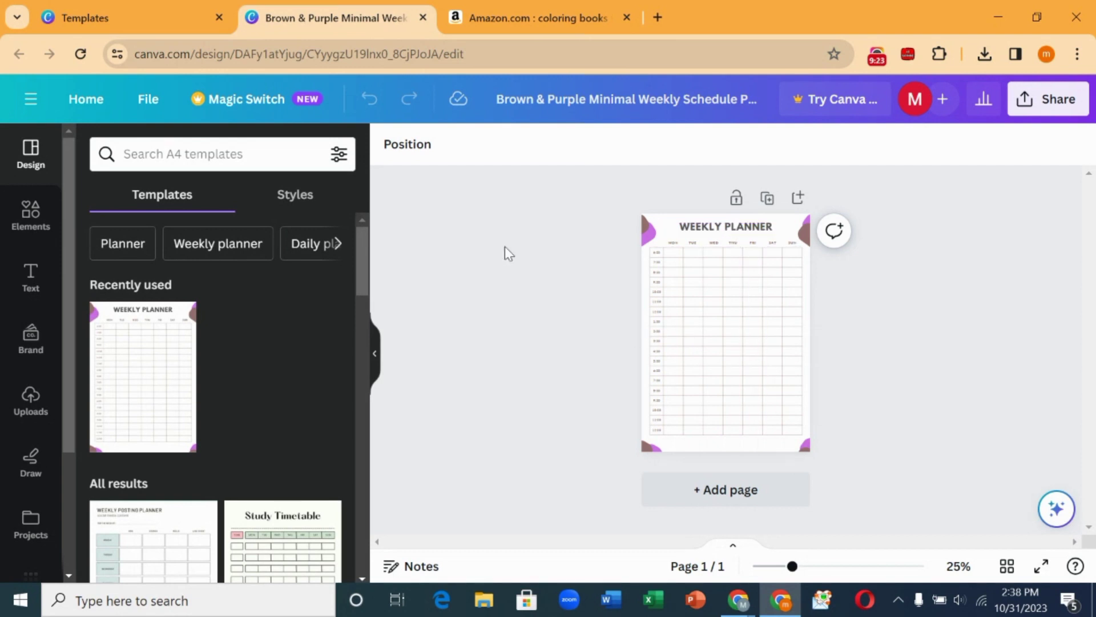
Step: Replace the 'WEEKLY PLANNER' heading text with 'DAY 1'
{"action": "left_click", "coordinate": [700, 229]}
{"action": "left_click", "coordinate": [697, 227]}
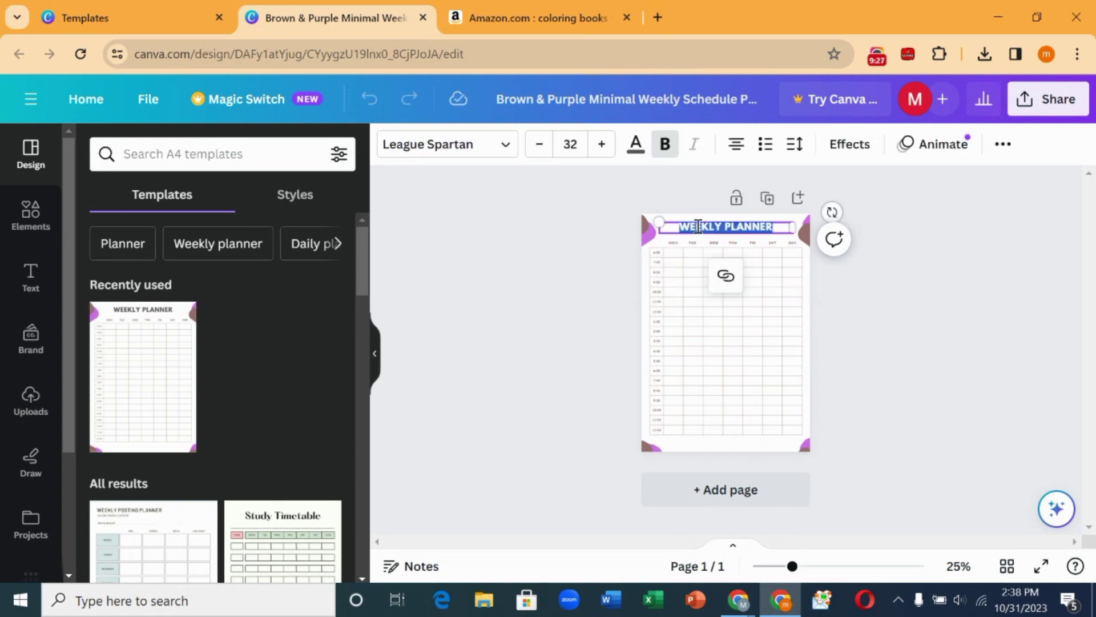
{"action": "type", "text": "DAY "}
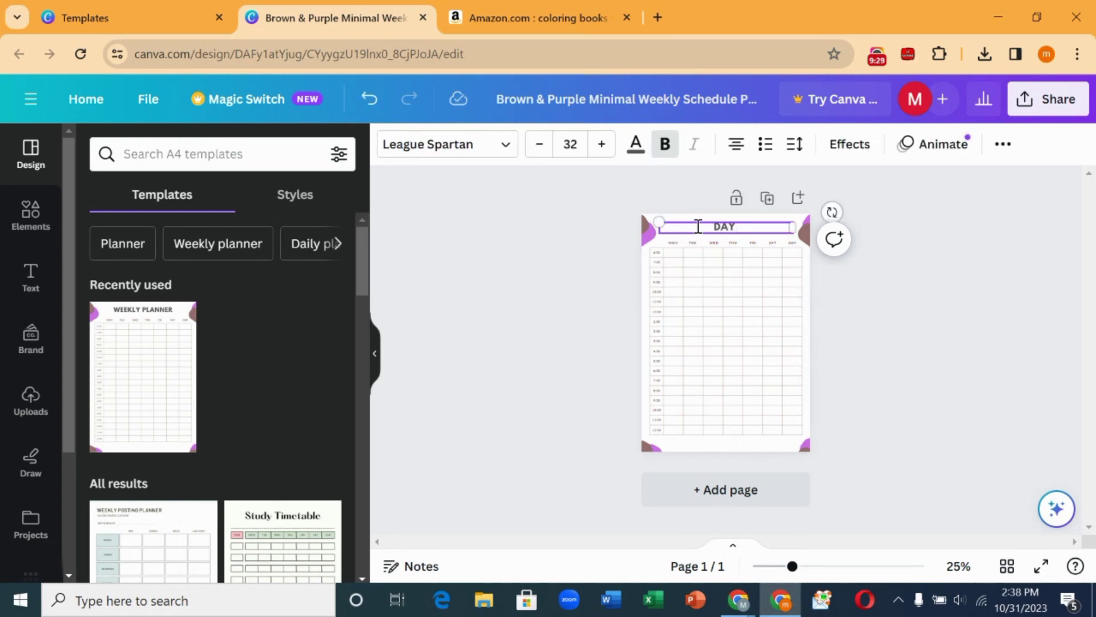
{"action": "type", "text": "1"}
{"action": "left_click_drag", "start_coordinate": [742, 232], "coordinate": [745, 236]}
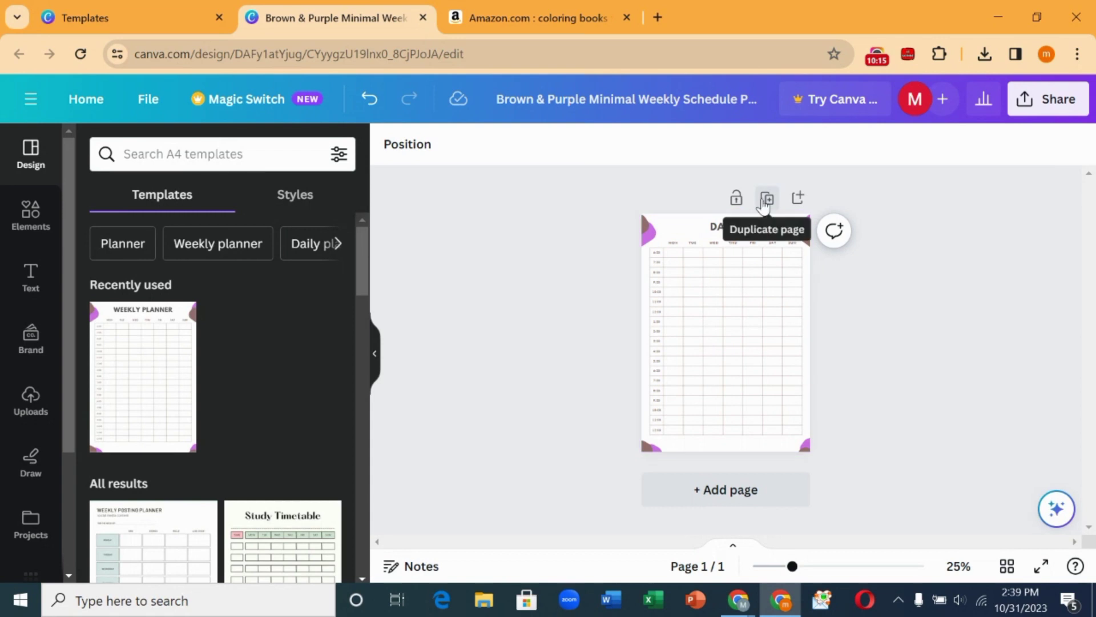
Step: Duplicate the DAY 1 page six times so the design has seven pages
{"action": "left_click", "coordinate": [766, 199]}
{"action": "scroll", "coordinate": [780, 262], "scroll_direction": "up", "scroll_amount": 4}
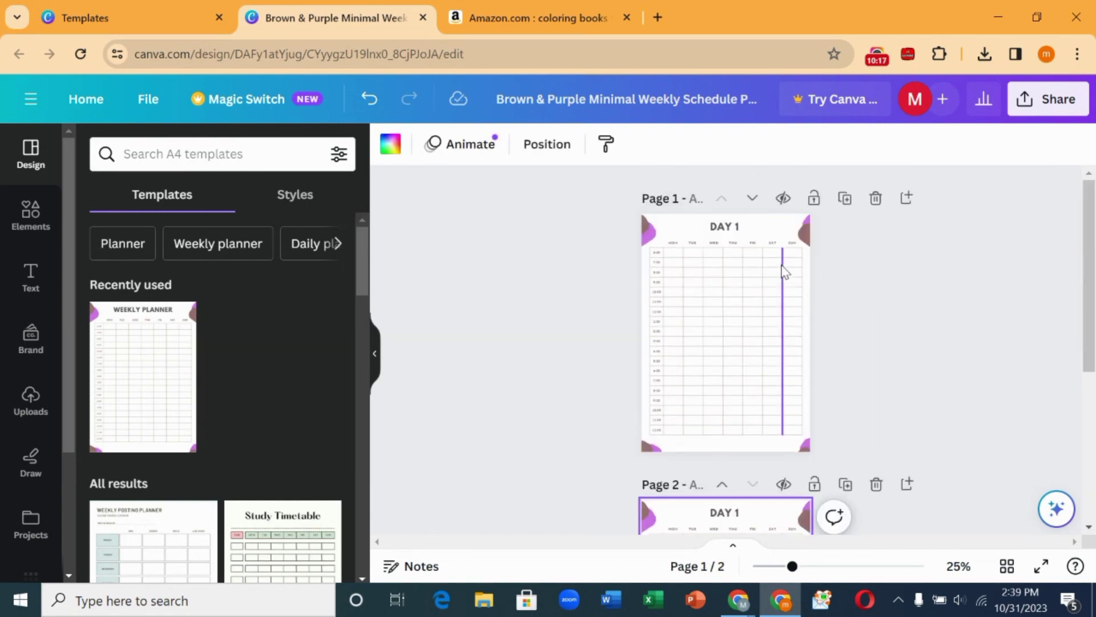
{"action": "scroll", "coordinate": [816, 319], "scroll_direction": "down", "scroll_amount": 2}
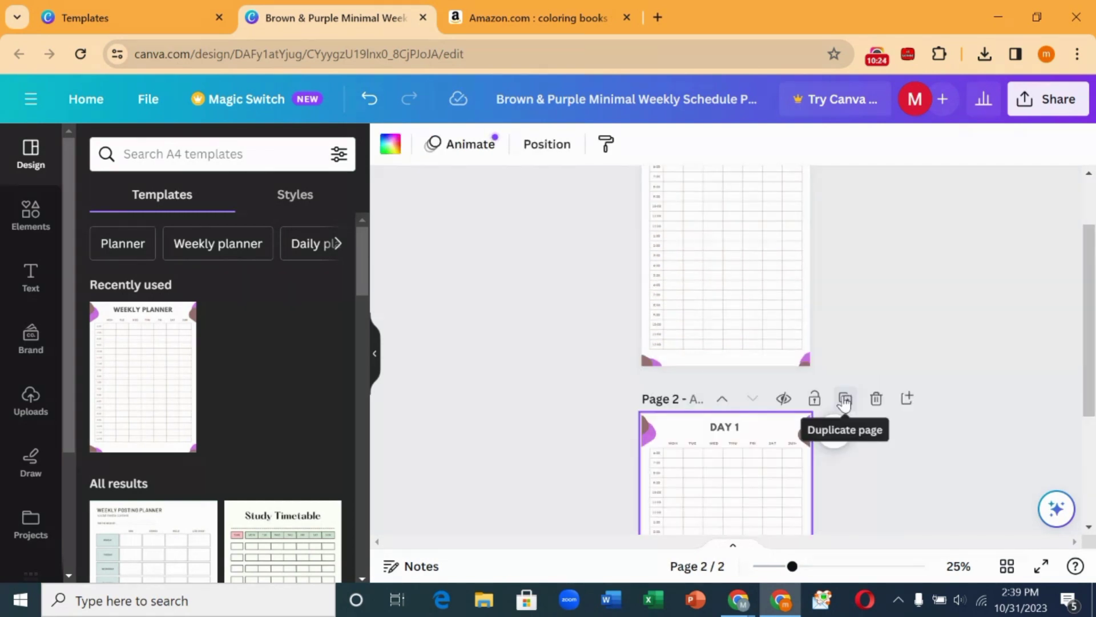
{"action": "left_click", "coordinate": [845, 400]}
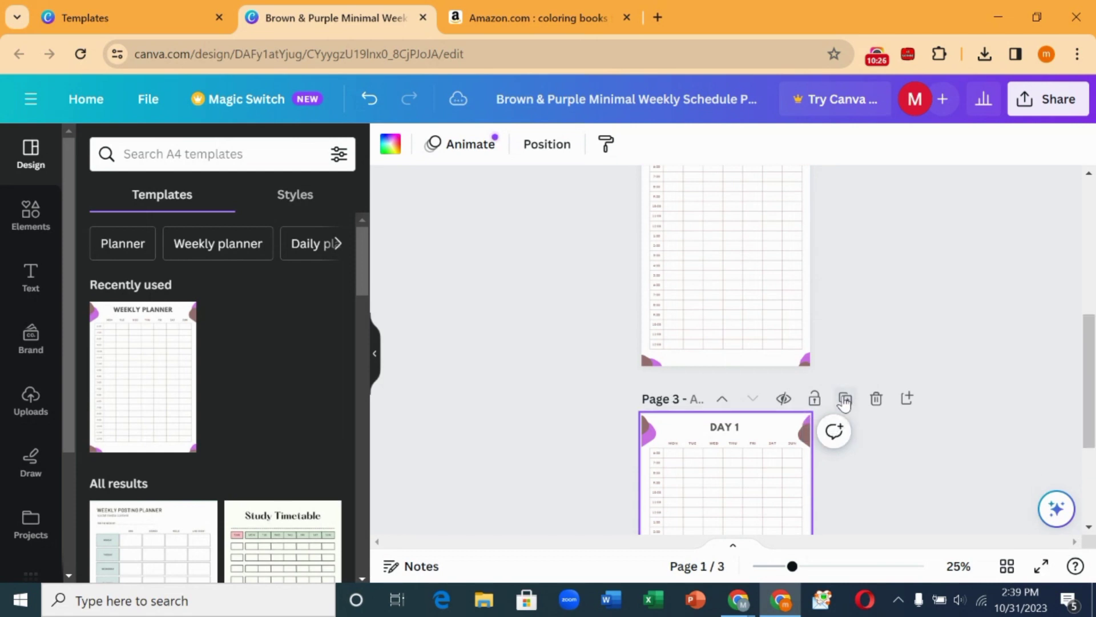
{"action": "left_click", "coordinate": [845, 399]}
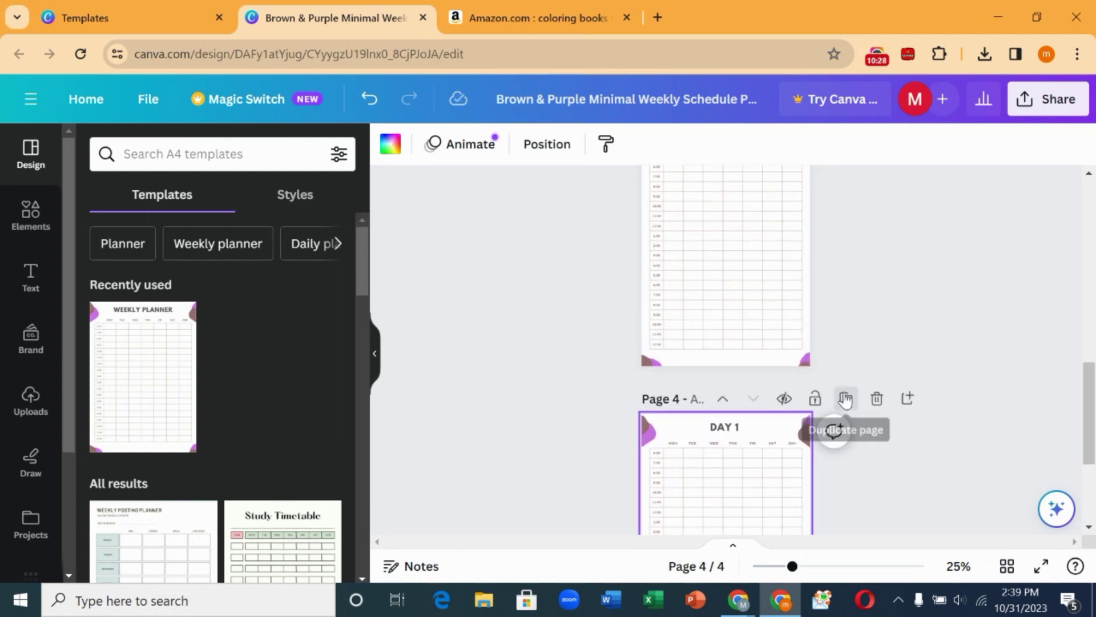
{"action": "left_click", "coordinate": [845, 398]}
{"action": "left_click", "coordinate": [845, 398]}
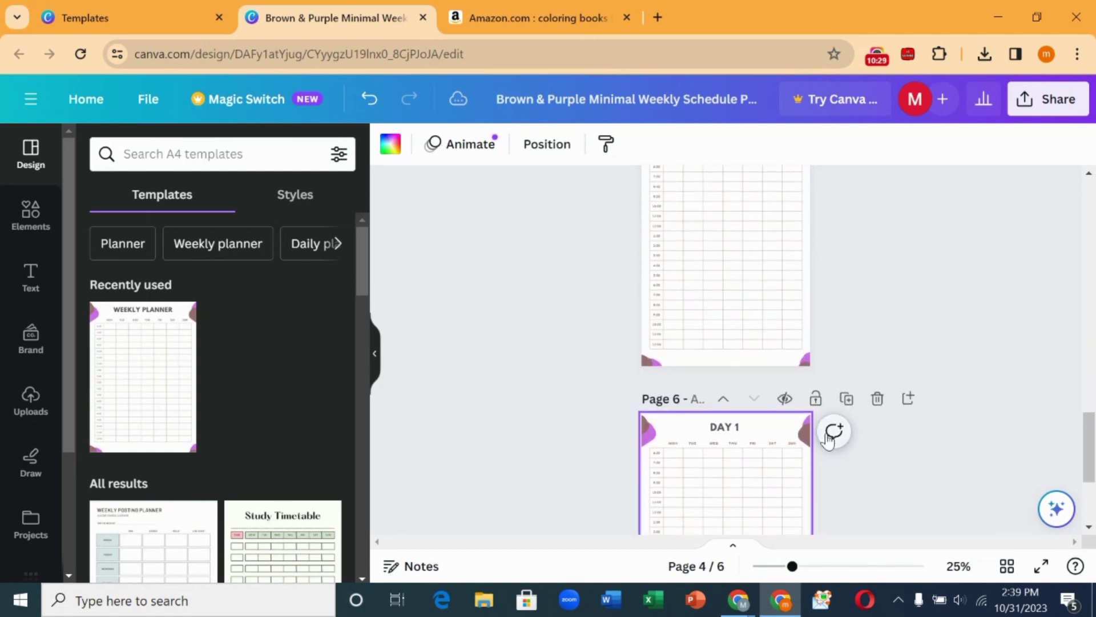
{"action": "left_click", "coordinate": [846, 400]}
{"action": "scroll", "coordinate": [782, 400], "scroll_direction": "up", "scroll_amount": 20}
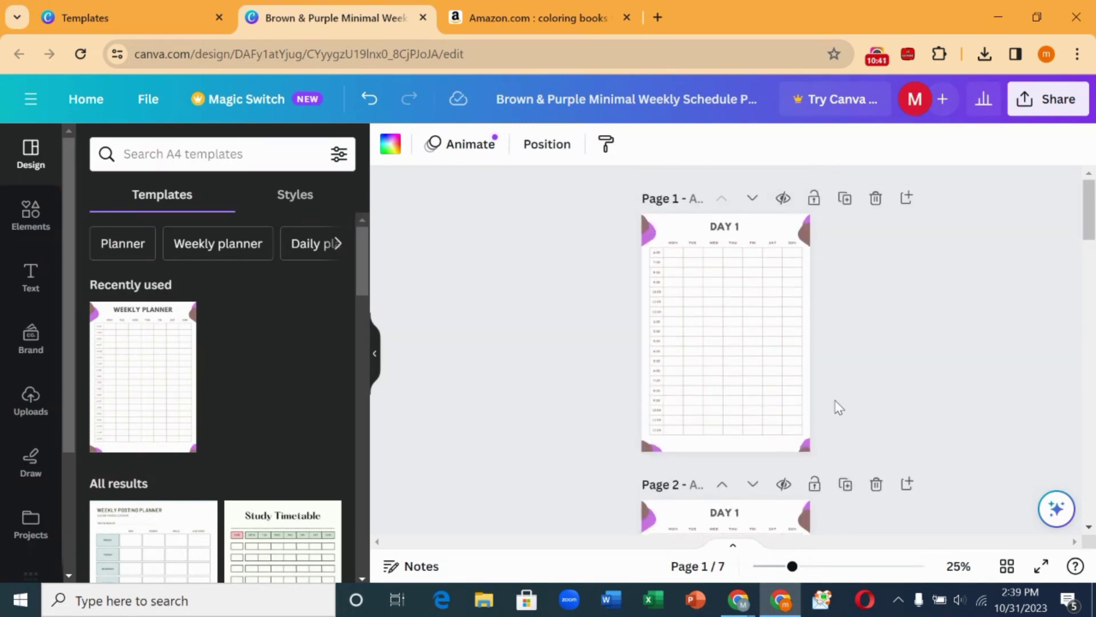
Step: Change the DAY 1 headings on pages 2 and 3 to DAY 2 and DAY 3
{"action": "scroll", "coordinate": [836, 406], "scroll_direction": "down", "scroll_amount": 3}
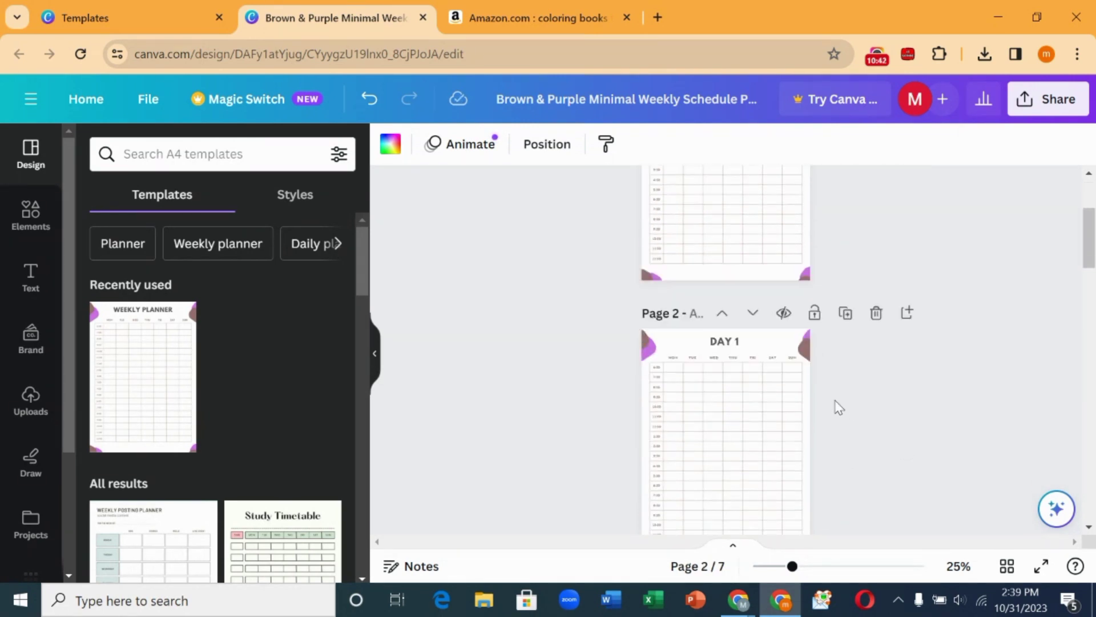
{"action": "left_click", "coordinate": [742, 346]}
{"action": "left_click", "coordinate": [744, 342]}
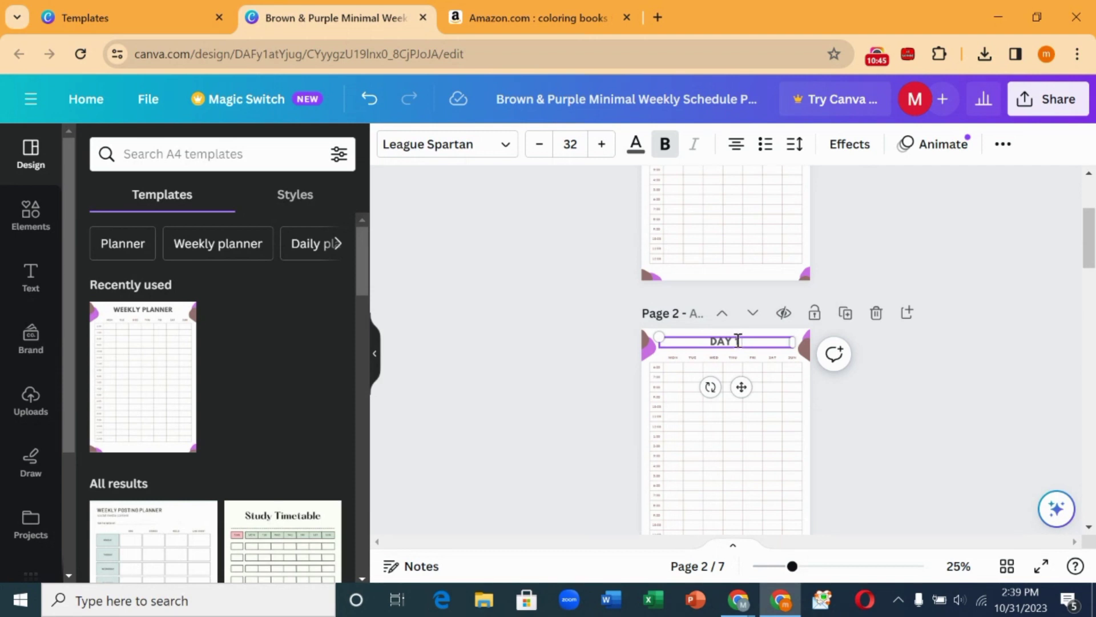
{"action": "double_click", "coordinate": [737, 341]}
{"action": "type", "text": "2"}
{"action": "left_click", "coordinate": [838, 443]}
{"action": "scroll", "coordinate": [713, 339], "scroll_direction": "down", "scroll_amount": 3}
{"action": "left_click", "coordinate": [737, 284]}
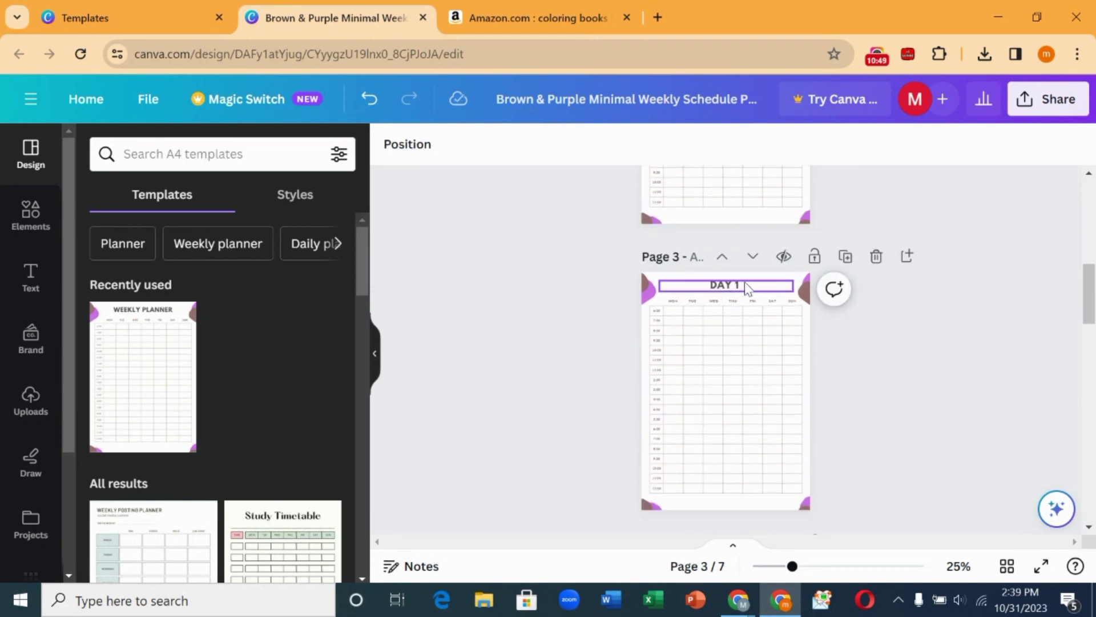
{"action": "double_click", "coordinate": [740, 283]}
{"action": "left_click", "coordinate": [740, 281]}
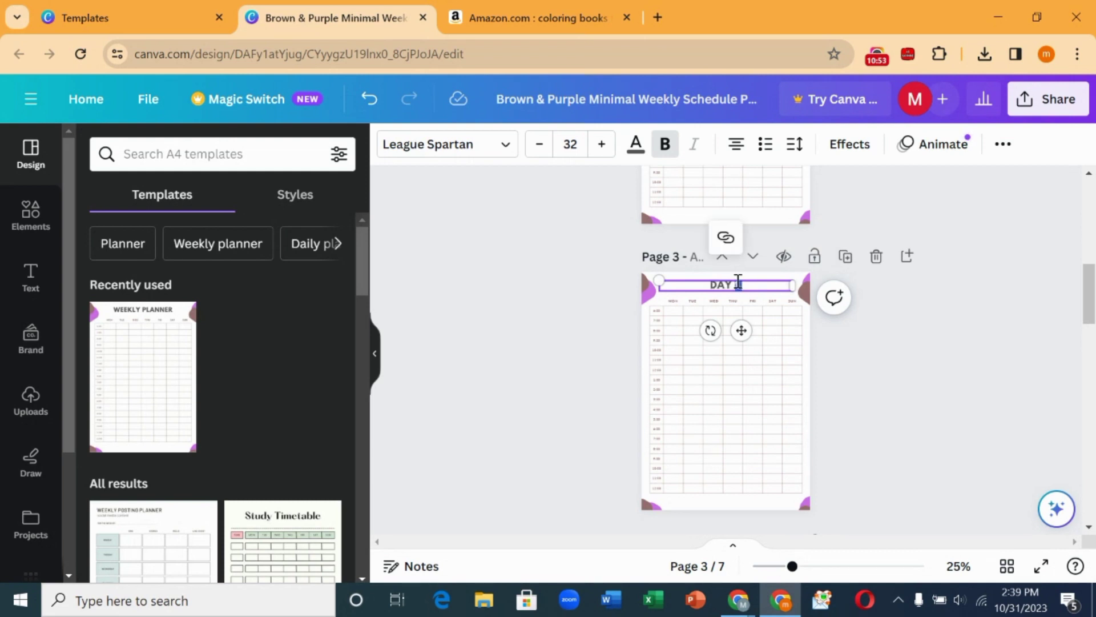
{"action": "key", "text": "BackSpace"}
{"action": "type", "text": "2"}
Step: Change page 4's heading from DAY 1 to DAY 4
{"action": "scroll", "coordinate": [739, 281], "scroll_direction": "down", "scroll_amount": 5}
{"action": "left_click", "coordinate": [740, 314]}
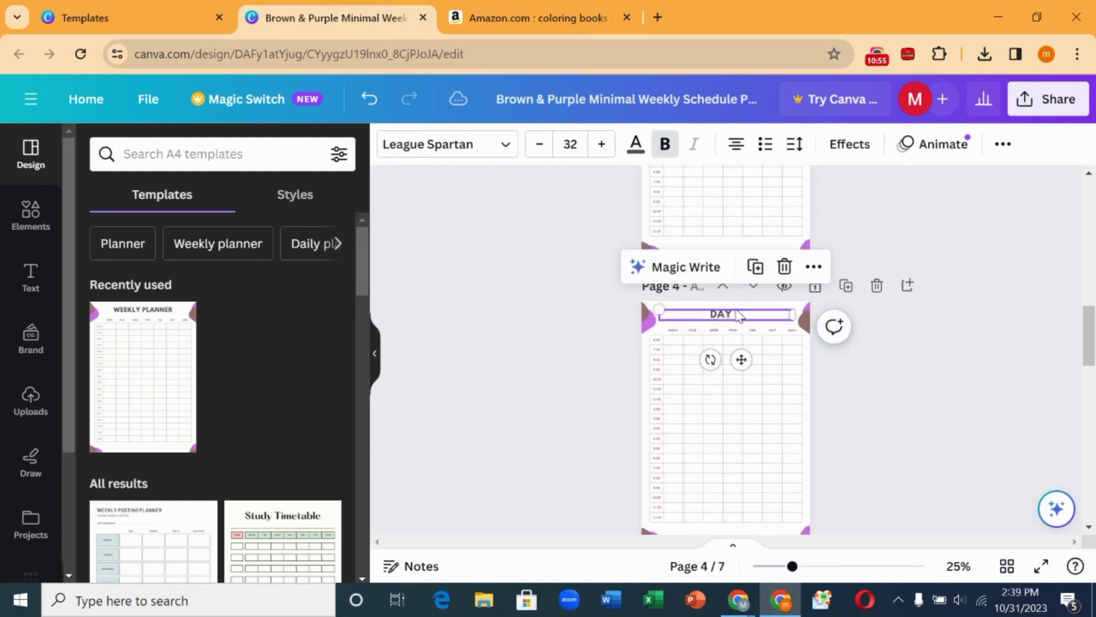
{"action": "left_click", "coordinate": [740, 316]}
{"action": "type", "text": "41"}
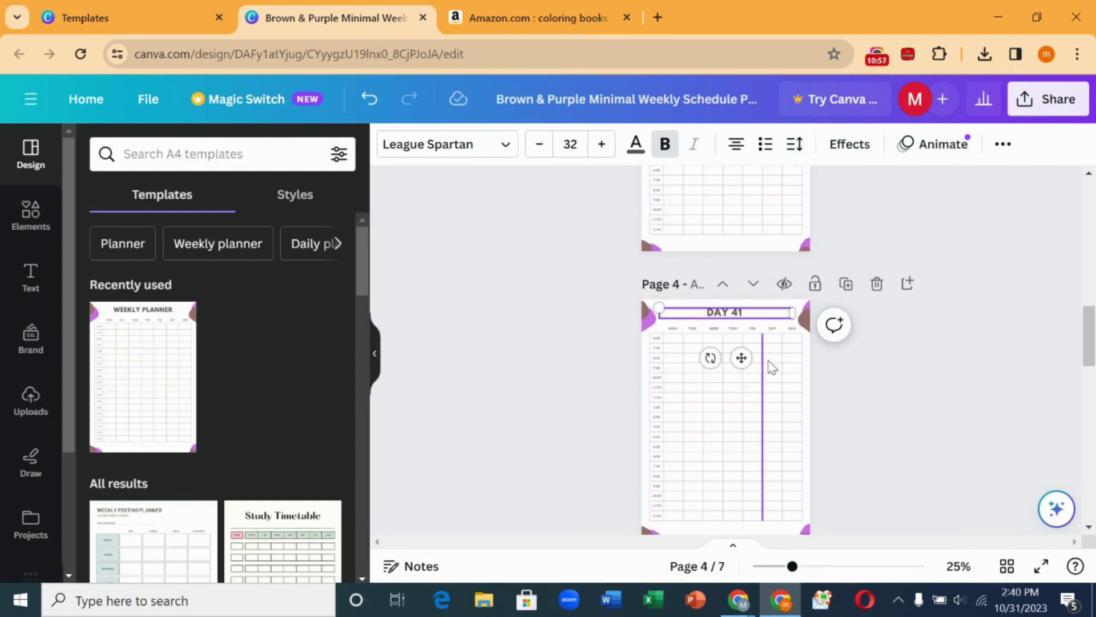
{"action": "scroll", "coordinate": [761, 345], "scroll_direction": "down", "scroll_amount": 2}
{"action": "scroll", "coordinate": [752, 326], "scroll_direction": "up", "scroll_amount": 3}
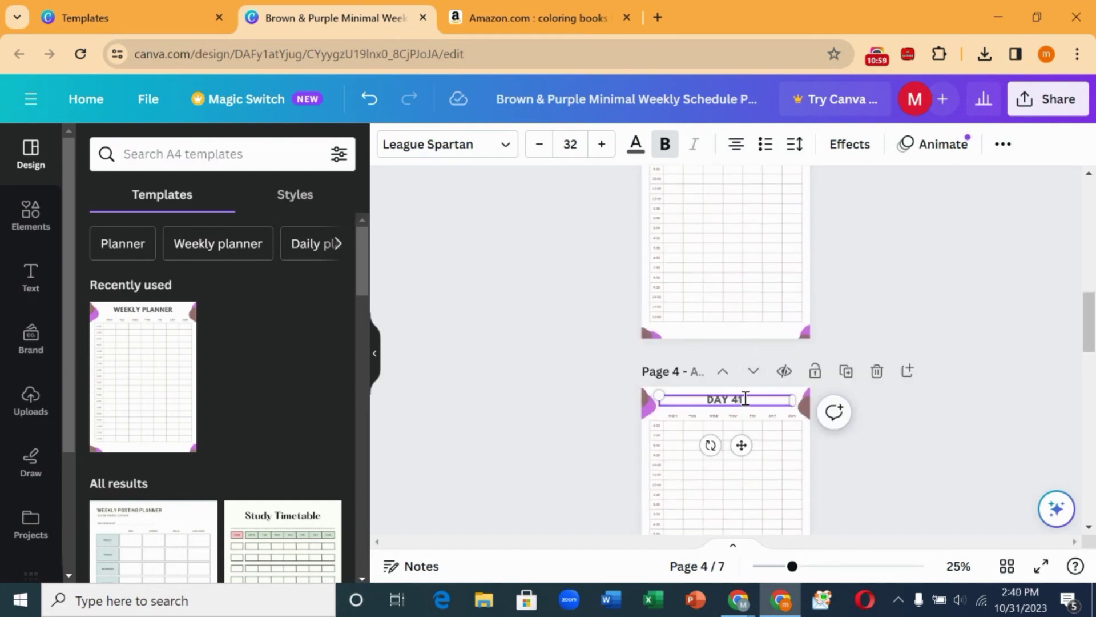
{"action": "key", "text": "BackSpace"}
Step: Change the headings on pages 5 and 6 to DAY 5 and DAY 6
{"action": "scroll", "coordinate": [746, 405], "scroll_direction": "down", "scroll_amount": 5}
{"action": "left_click", "coordinate": [741, 423]}
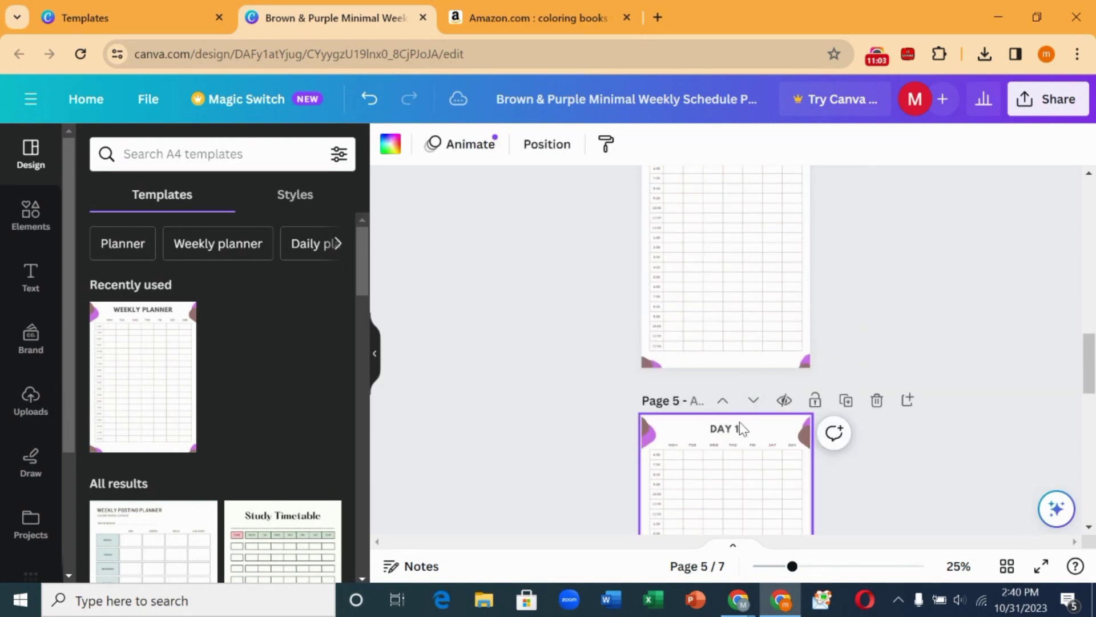
{"action": "left_click", "coordinate": [738, 427]}
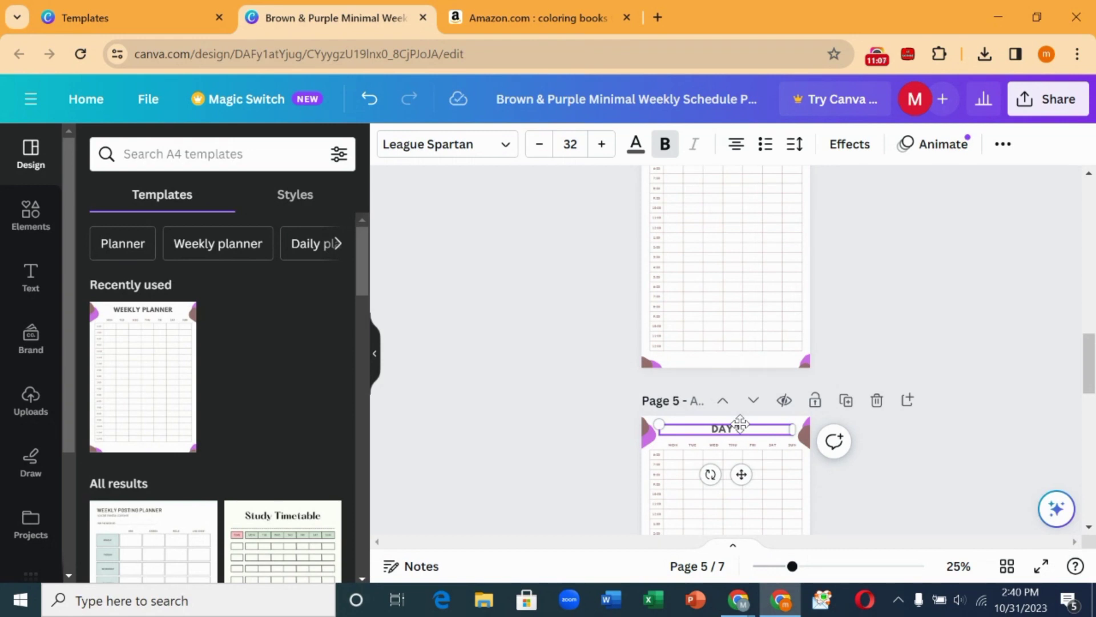
{"action": "left_click", "coordinate": [740, 424]}
{"action": "type", "text": "5"}
{"action": "scroll", "coordinate": [742, 445], "scroll_direction": "down", "scroll_amount": 7}
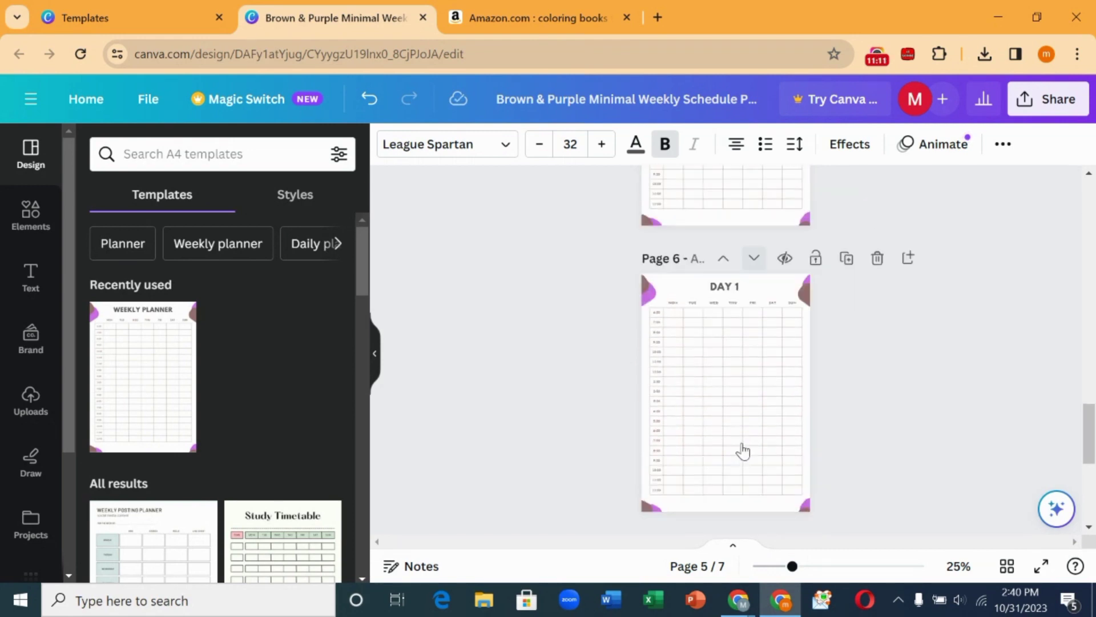
{"action": "left_click", "coordinate": [738, 285]}
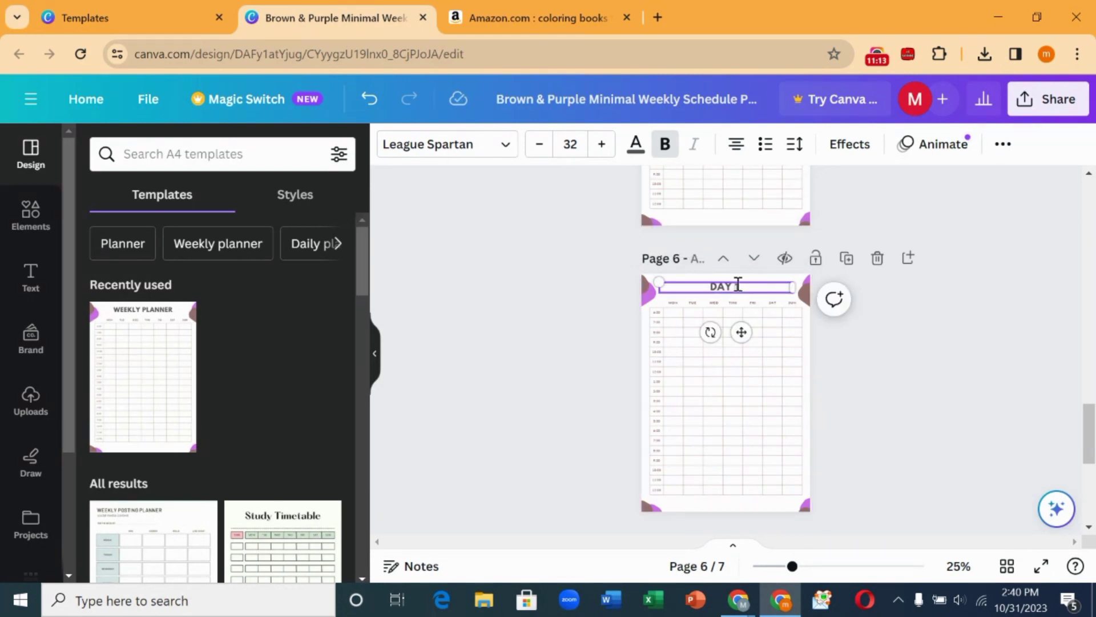
{"action": "key", "text": "BackSpace"}
{"action": "type", "text": "6"}
{"action": "scroll", "coordinate": [837, 319], "scroll_direction": "up", "scroll_amount": 15}
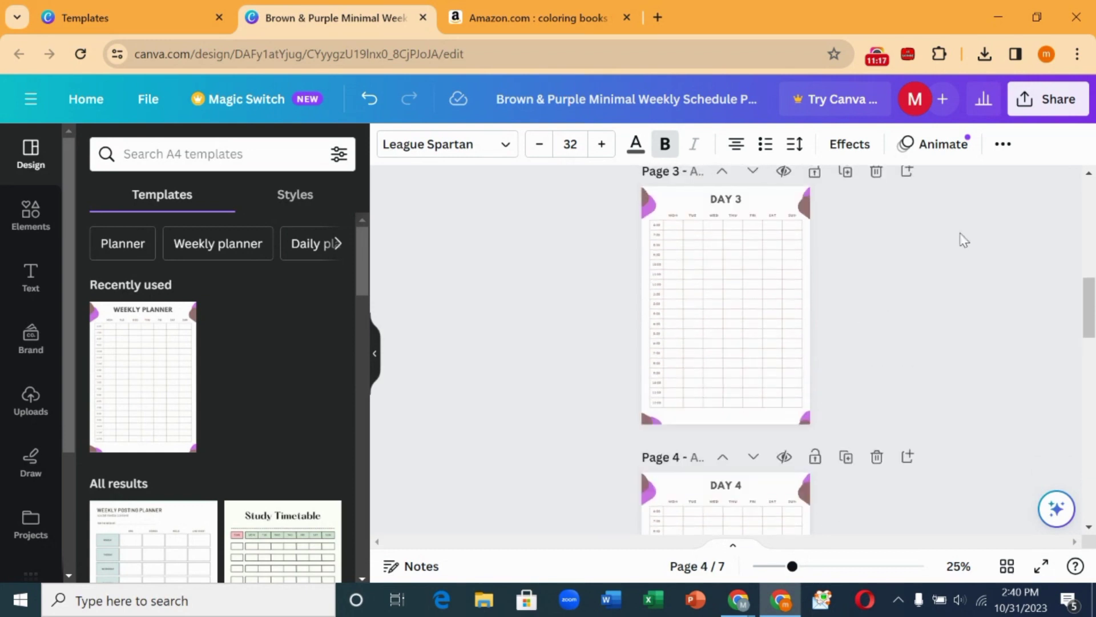
Step: Download all seven planner pages from Canva as a PDF
{"action": "left_click", "coordinate": [1048, 98]}
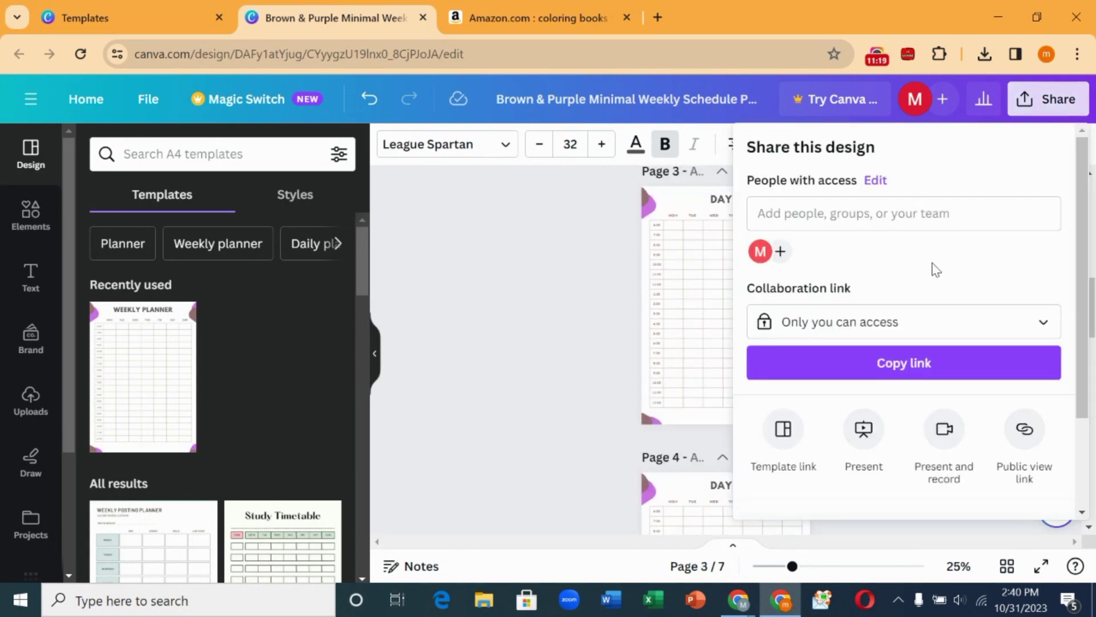
{"action": "scroll", "coordinate": [909, 276], "scroll_direction": "down", "scroll_amount": 3}
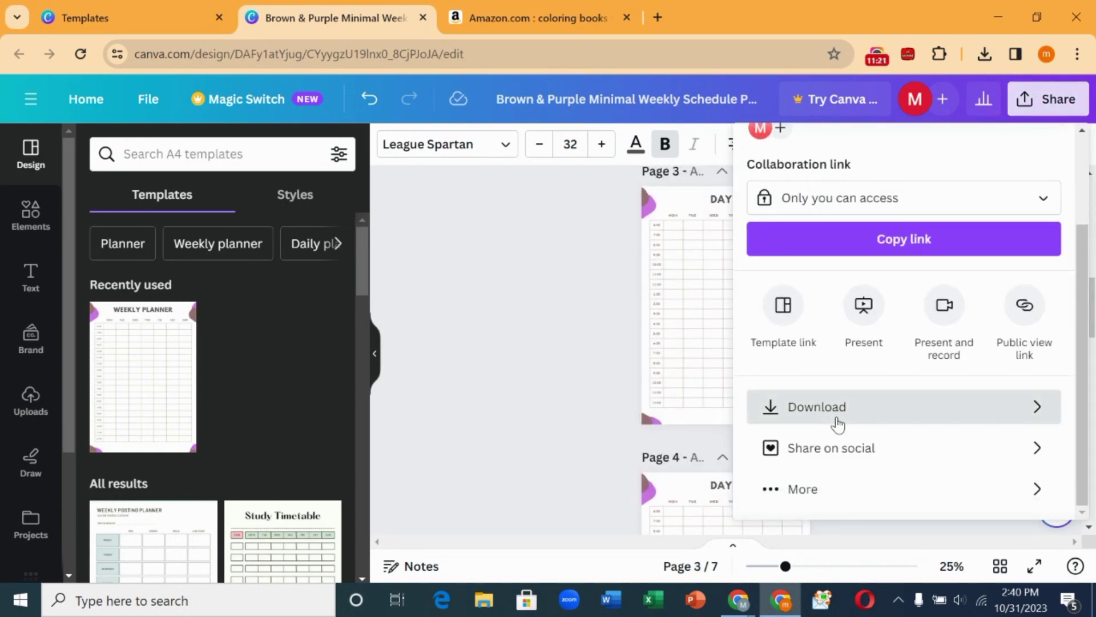
{"action": "left_click", "coordinate": [837, 420]}
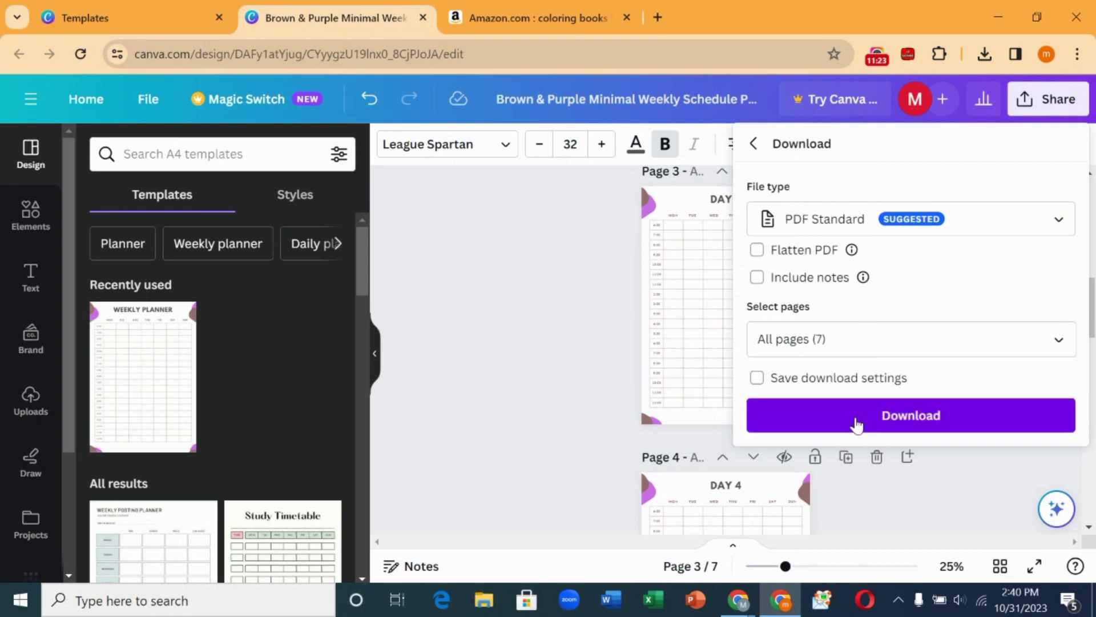
{"action": "left_click", "coordinate": [857, 426]}
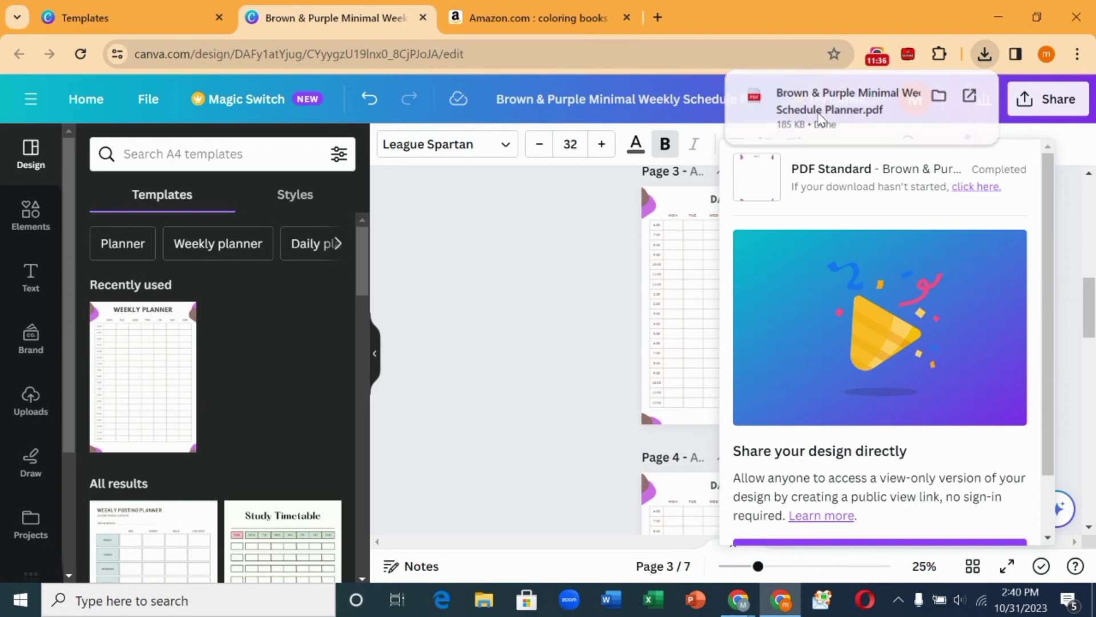
Step: Look over the downloaded planner PDF, then go to Amazon's coloring books for children results
{"action": "left_click", "coordinate": [821, 109]}
{"action": "scroll", "coordinate": [494, 292], "scroll_direction": "down", "scroll_amount": 20}
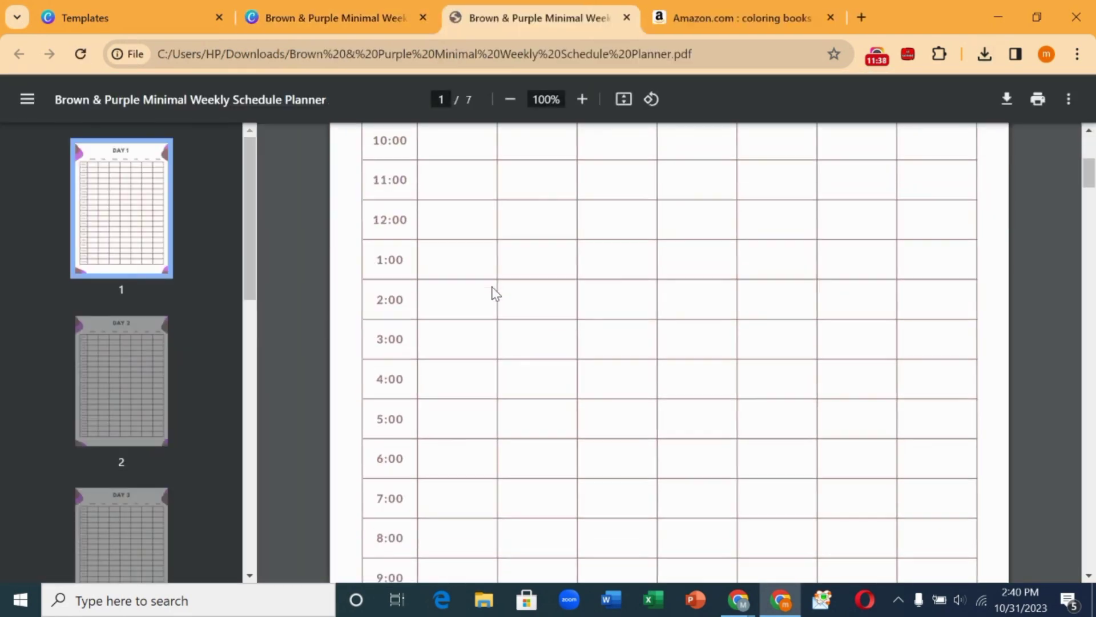
{"action": "scroll", "coordinate": [495, 294], "scroll_direction": "up", "scroll_amount": 20}
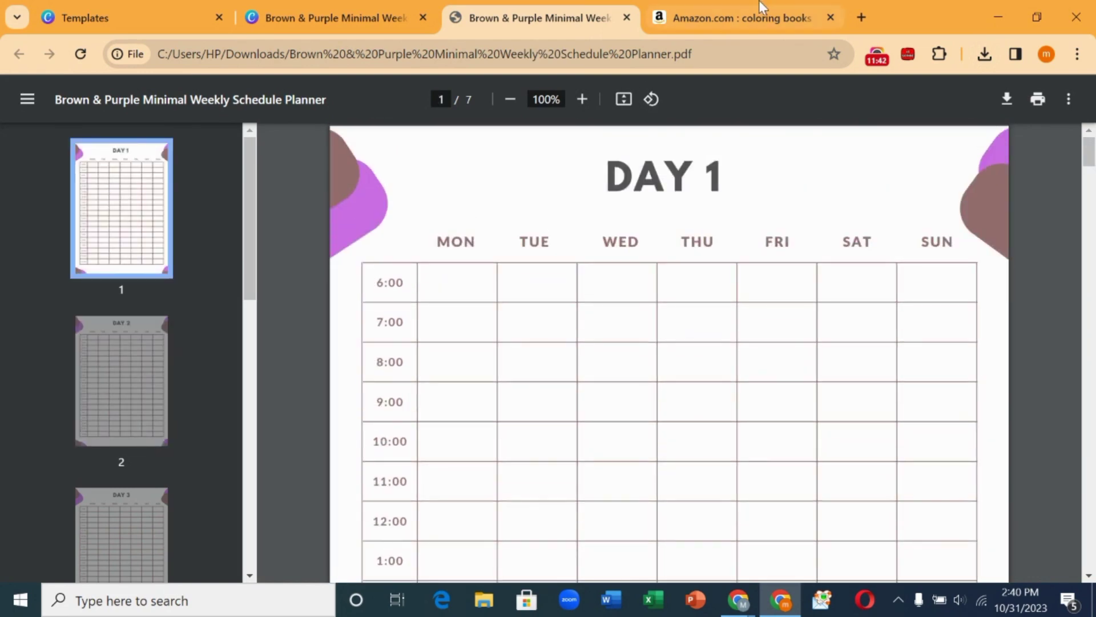
{"action": "left_click", "coordinate": [737, 17]}
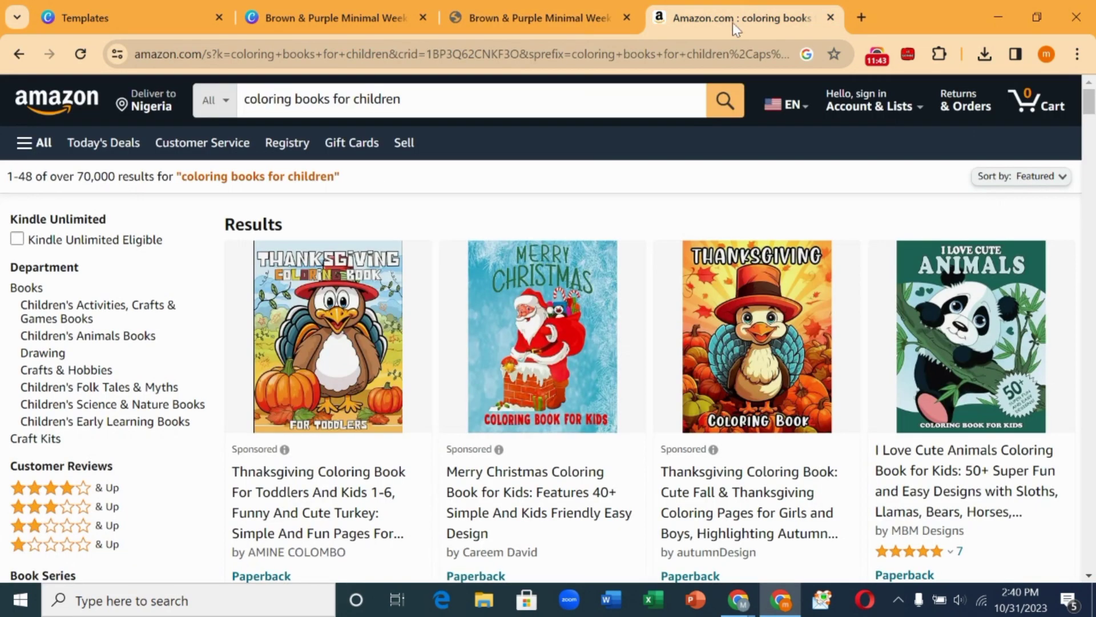
Step: Replace the Amazon search with 'planners', browse the results, then switch to Etsy
{"action": "triple_click", "coordinate": [319, 100]}
{"action": "type", "text": "planners"}
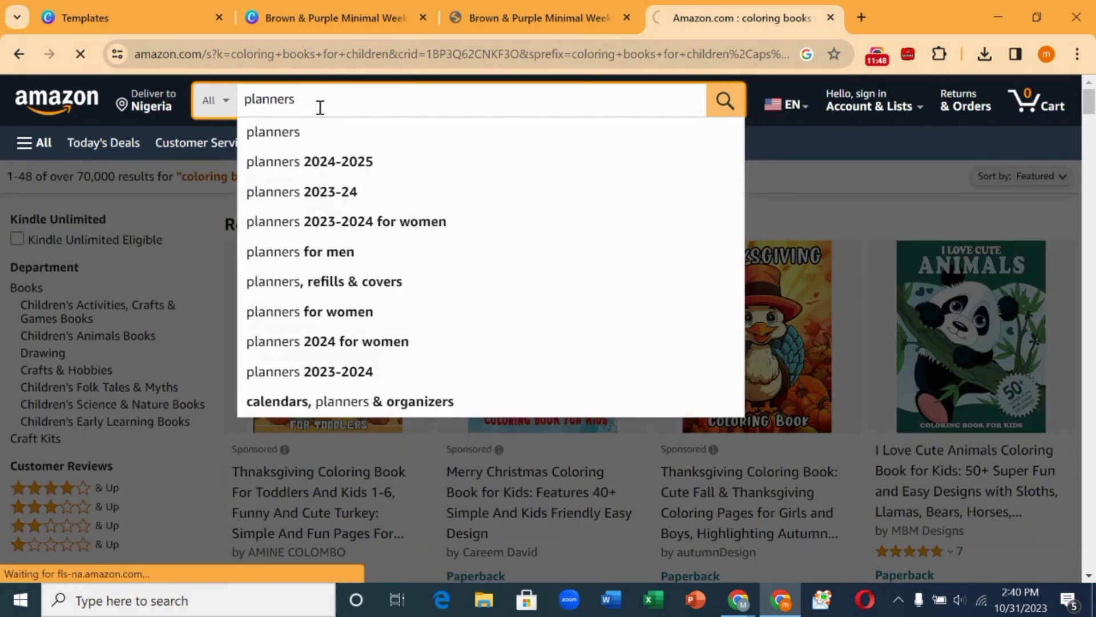
{"action": "key", "text": "Return"}
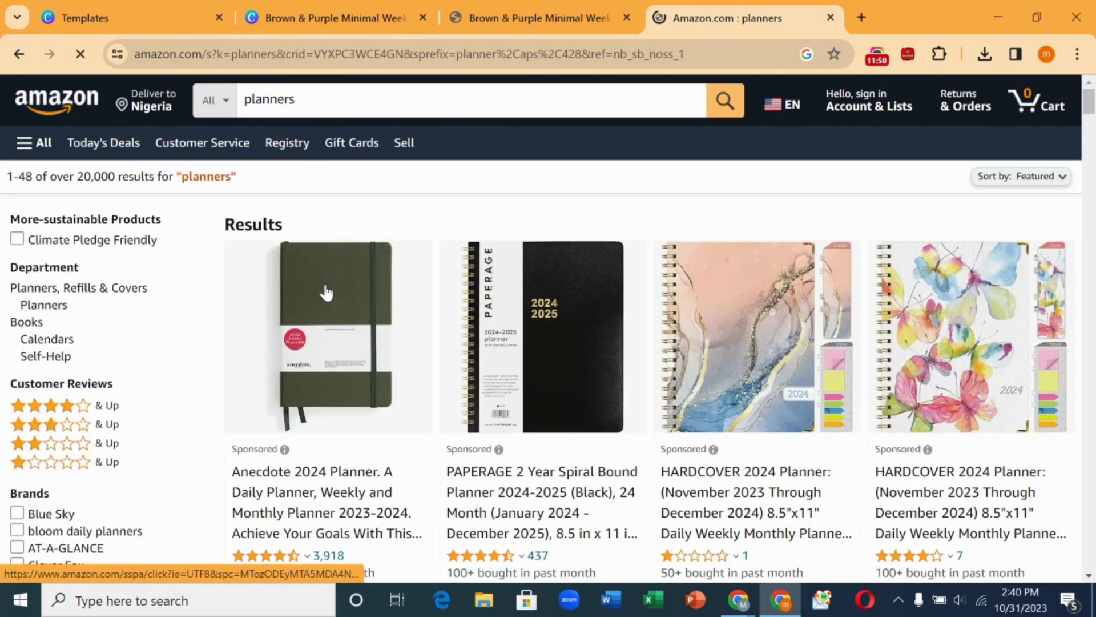
{"action": "scroll", "coordinate": [330, 297], "scroll_direction": "down", "scroll_amount": 4}
{"action": "scroll", "coordinate": [331, 300], "scroll_direction": "down", "scroll_amount": 3}
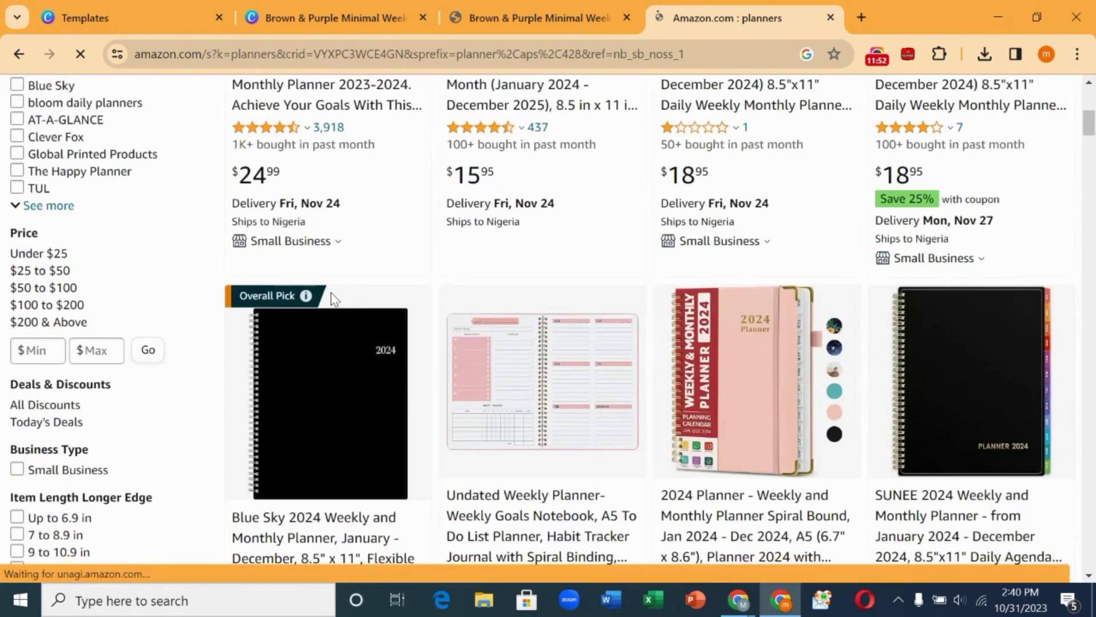
{"action": "scroll", "coordinate": [534, 378], "scroll_direction": "up", "scroll_amount": 5}
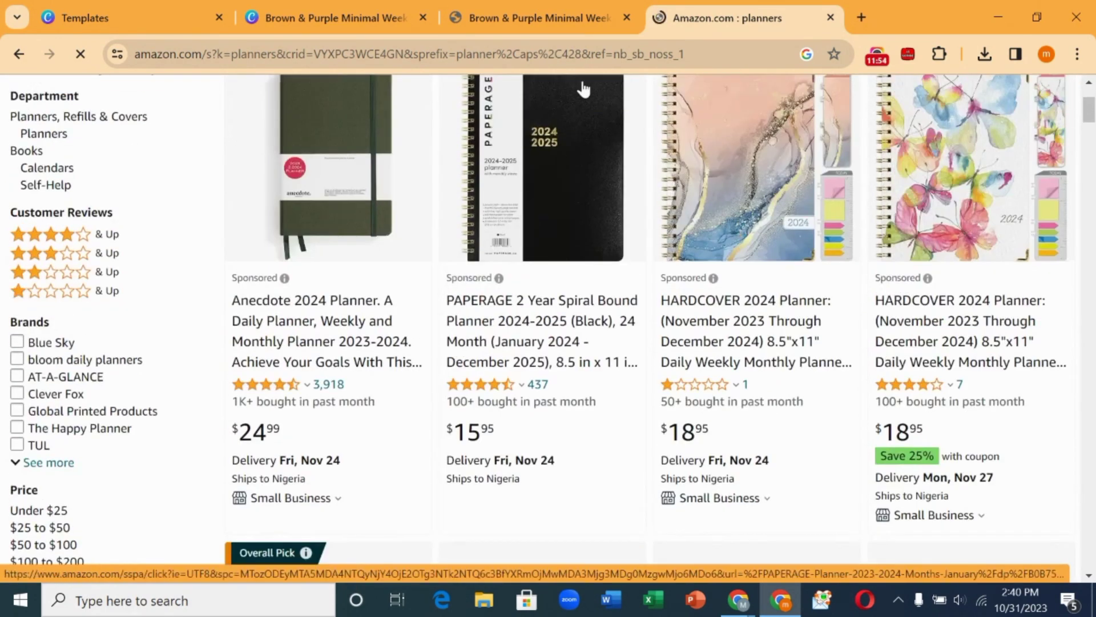
{"action": "scroll", "coordinate": [631, 194], "scroll_direction": "up", "scroll_amount": 1}
{"action": "scroll", "coordinate": [443, 314], "scroll_direction": "down", "scroll_amount": 10}
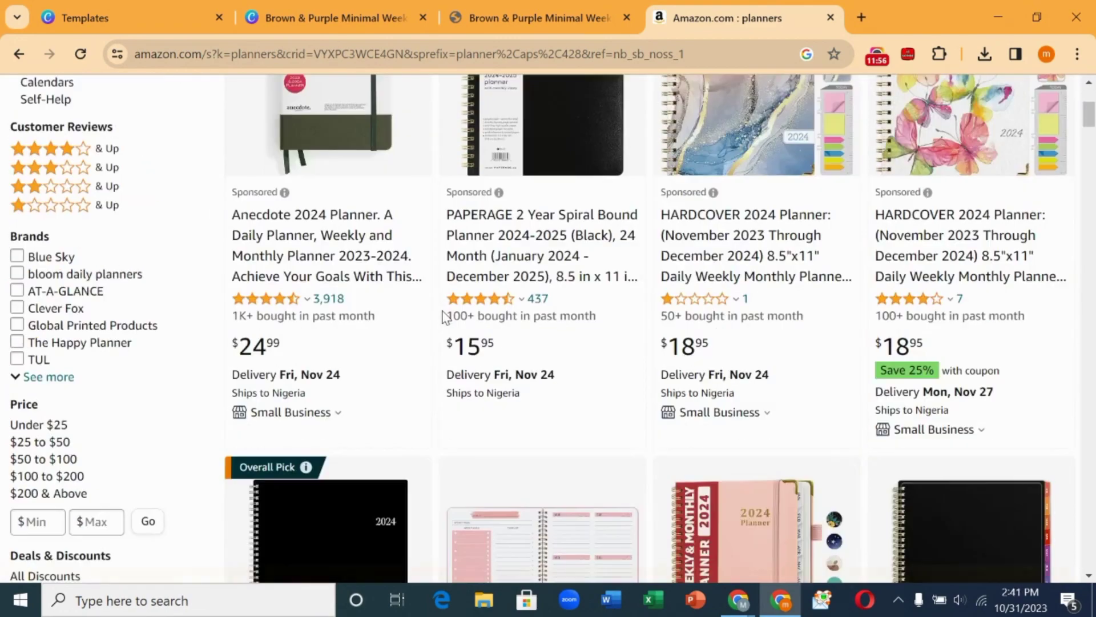
{"action": "scroll", "coordinate": [443, 317], "scroll_direction": "down", "scroll_amount": 1}
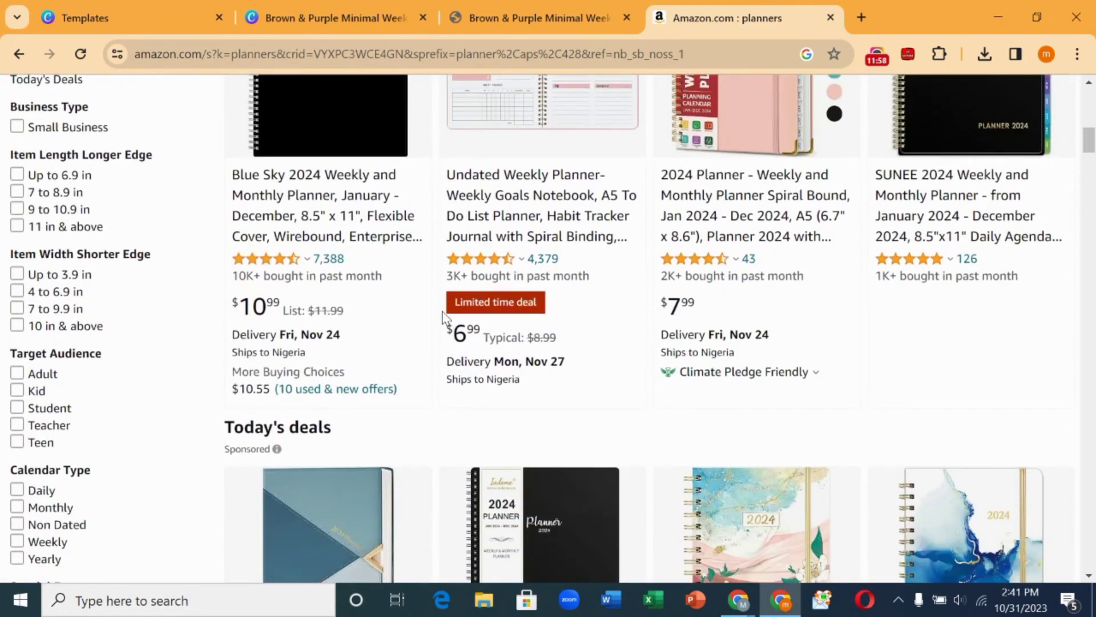
{"action": "scroll", "coordinate": [443, 318], "scroll_direction": "down", "scroll_amount": 5}
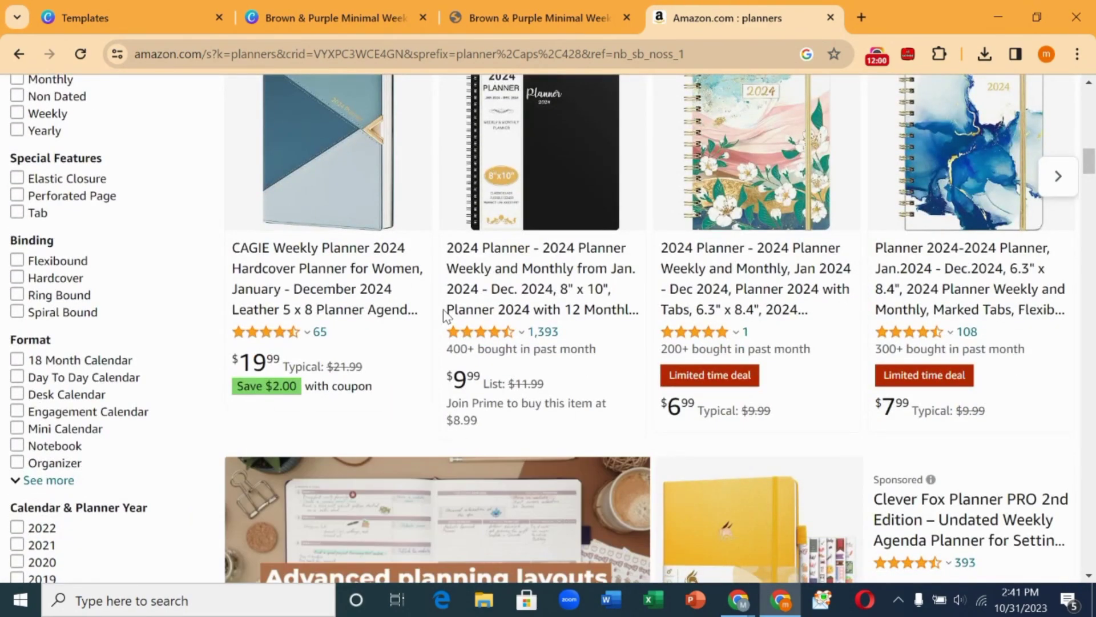
{"action": "scroll", "coordinate": [445, 314], "scroll_direction": "up", "scroll_amount": 4}
{"action": "scroll", "coordinate": [443, 309], "scroll_direction": "up", "scroll_amount": 10}
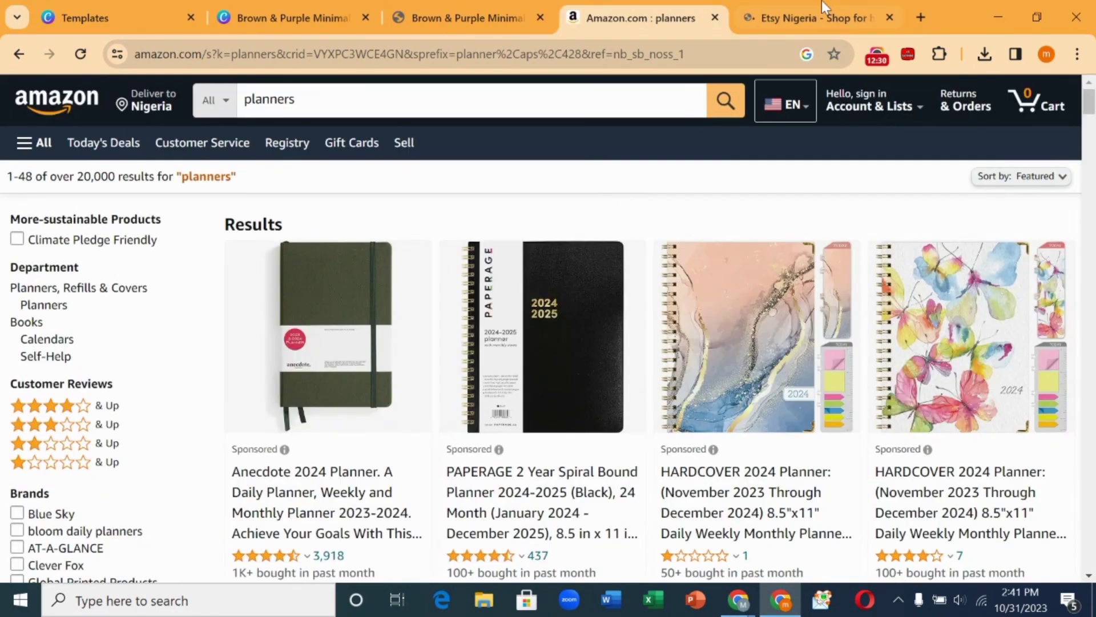
{"action": "left_click", "coordinate": [816, 14]}
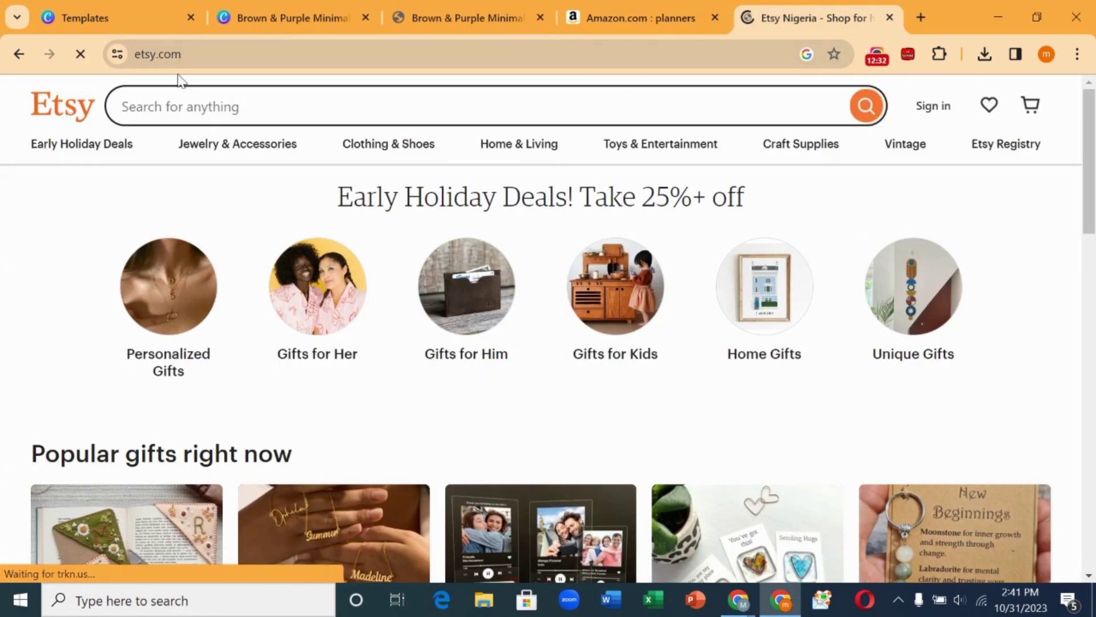
Step: Search Etsy for 'planners', scroll the digital planner listings, then switch to Fiverr
{"action": "scroll", "coordinate": [373, 276], "scroll_direction": "down", "scroll_amount": 5}
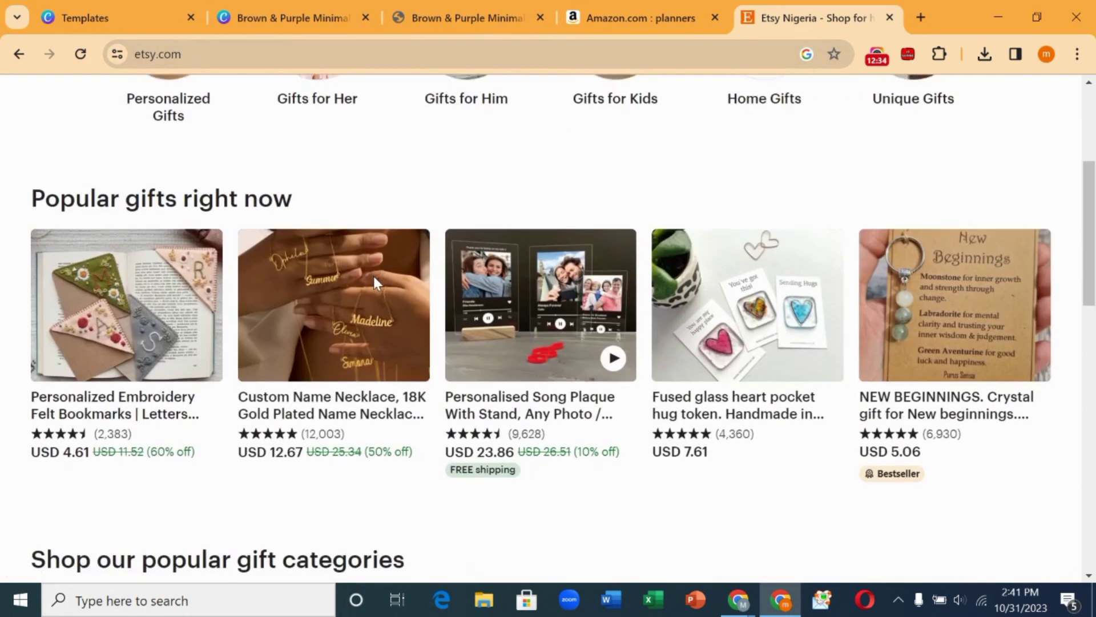
{"action": "scroll", "coordinate": [373, 283], "scroll_direction": "up", "scroll_amount": 5}
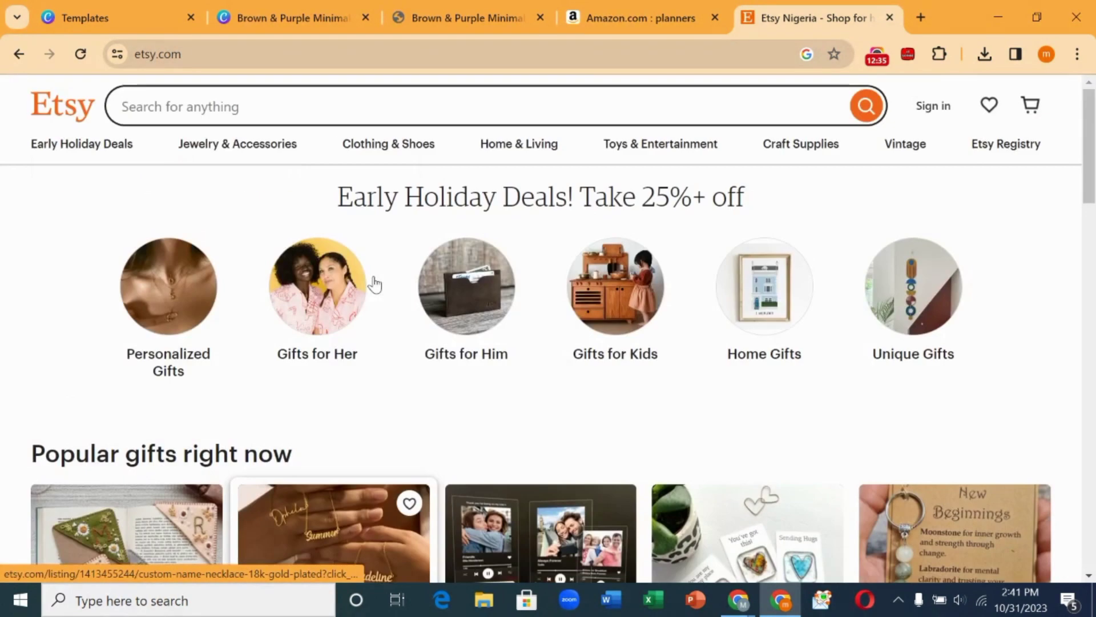
{"action": "left_click", "coordinate": [338, 107]}
{"action": "type", "text": "plan"}
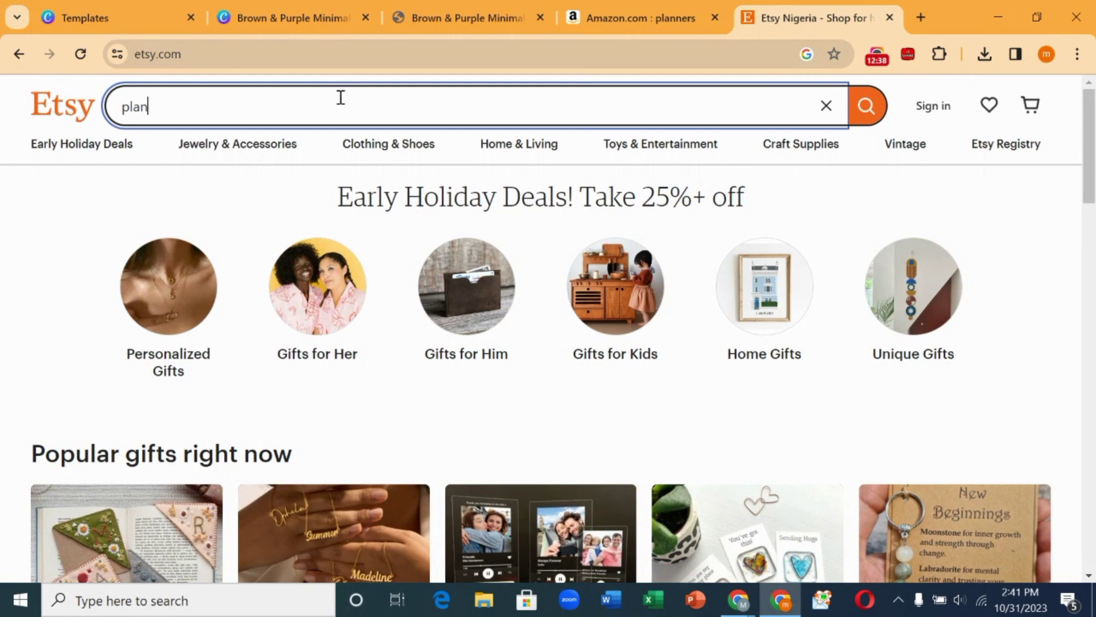
{"action": "type", "text": "ners"}
{"action": "key", "text": "Return"}
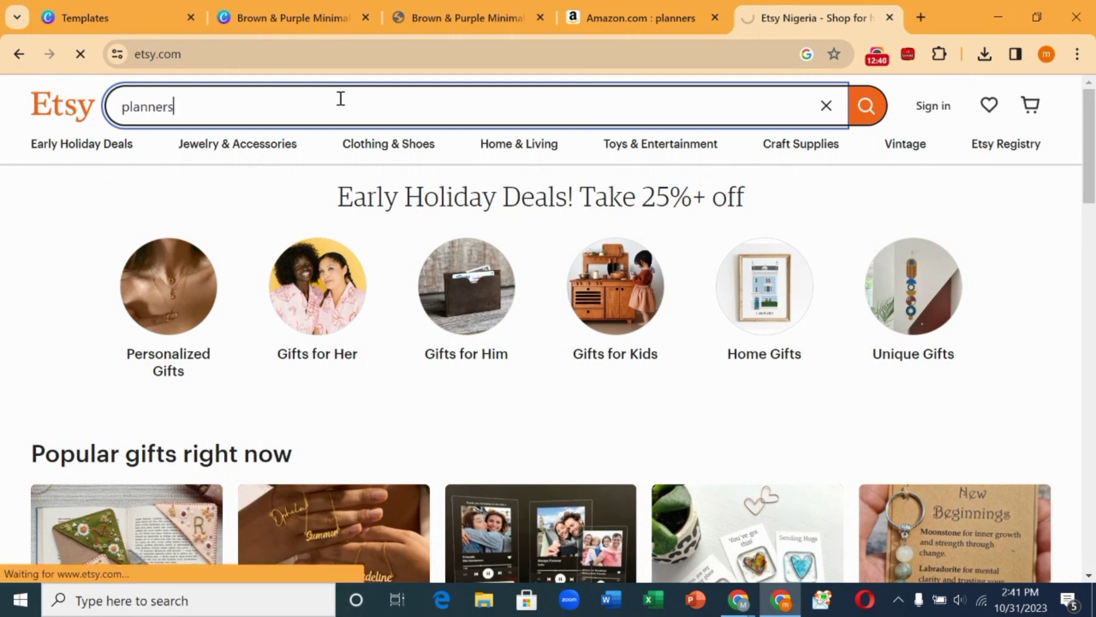
{"action": "scroll", "coordinate": [366, 200], "scroll_direction": "down", "scroll_amount": 4}
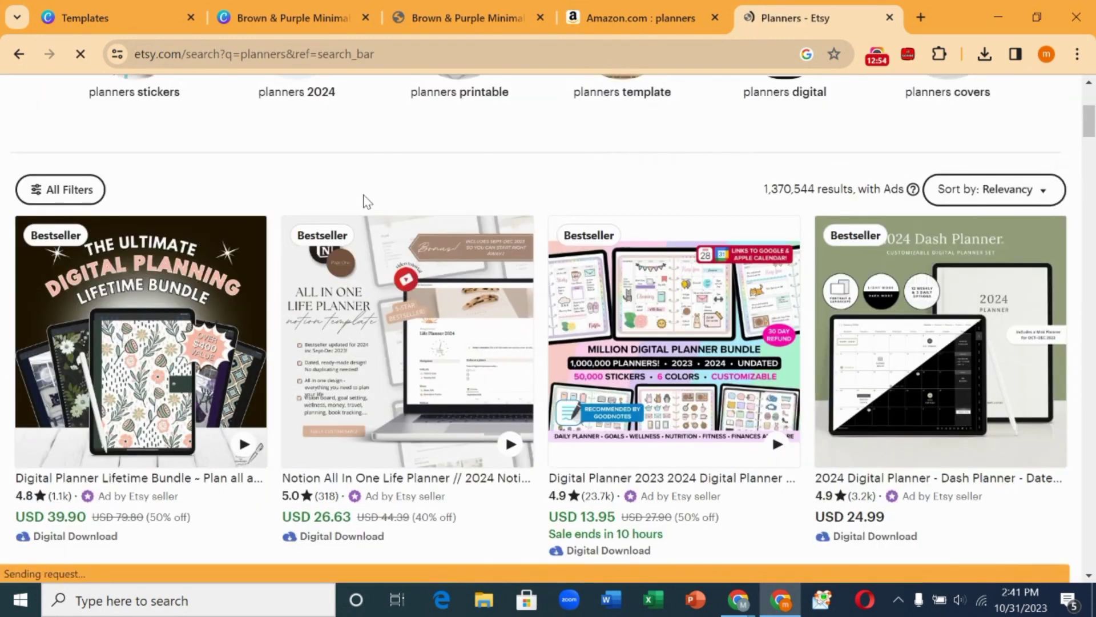
{"action": "scroll", "coordinate": [365, 200], "scroll_direction": "down", "scroll_amount": 4}
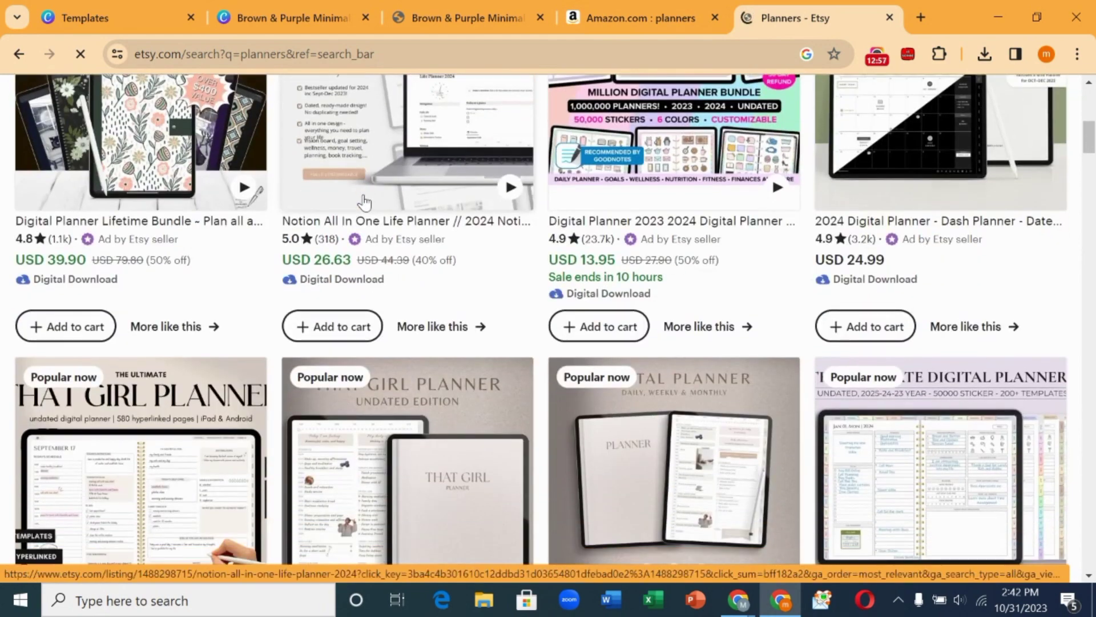
{"action": "scroll", "coordinate": [363, 201], "scroll_direction": "up", "scroll_amount": 10}
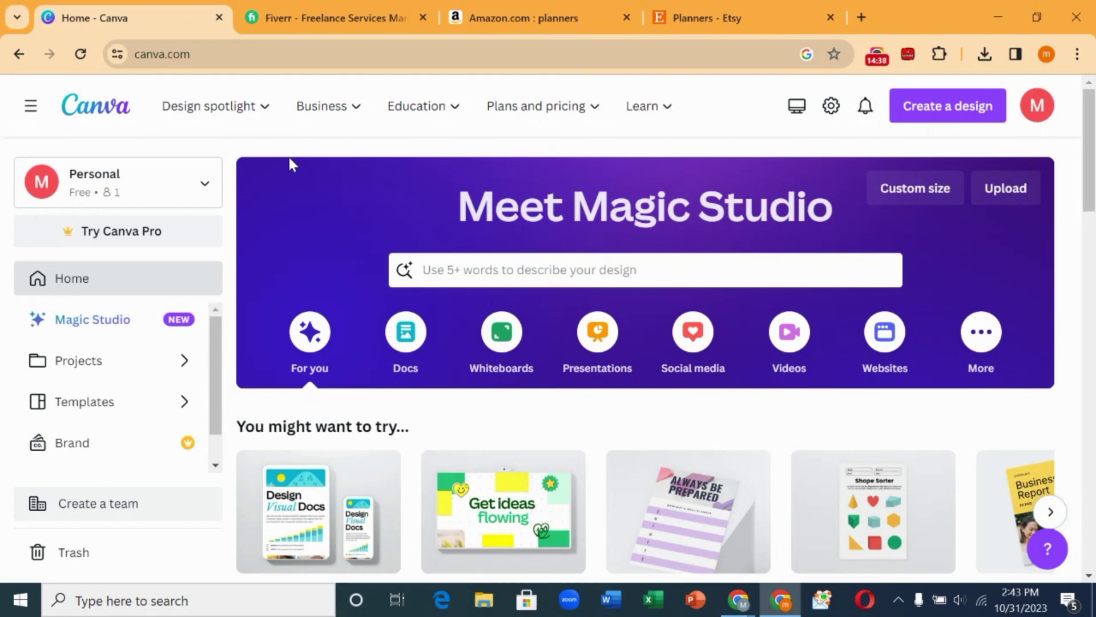
{"action": "left_click", "coordinate": [311, 17]}
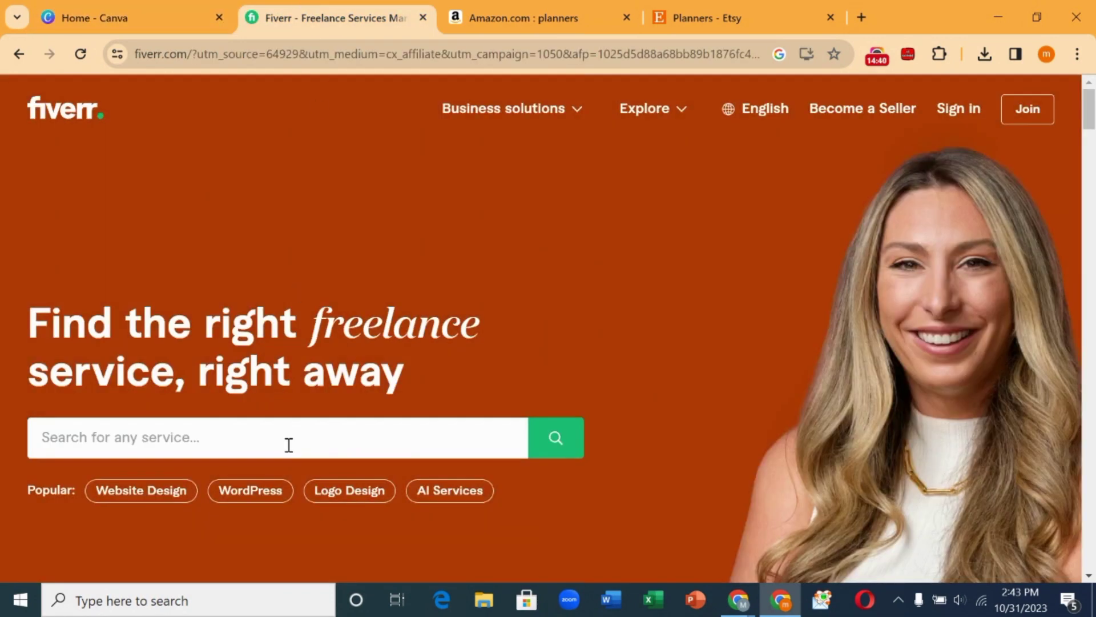
Step: Search Fiverr for 'graphic design' services
{"action": "left_click", "coordinate": [289, 445]}
{"action": "type", "text": "grap"}
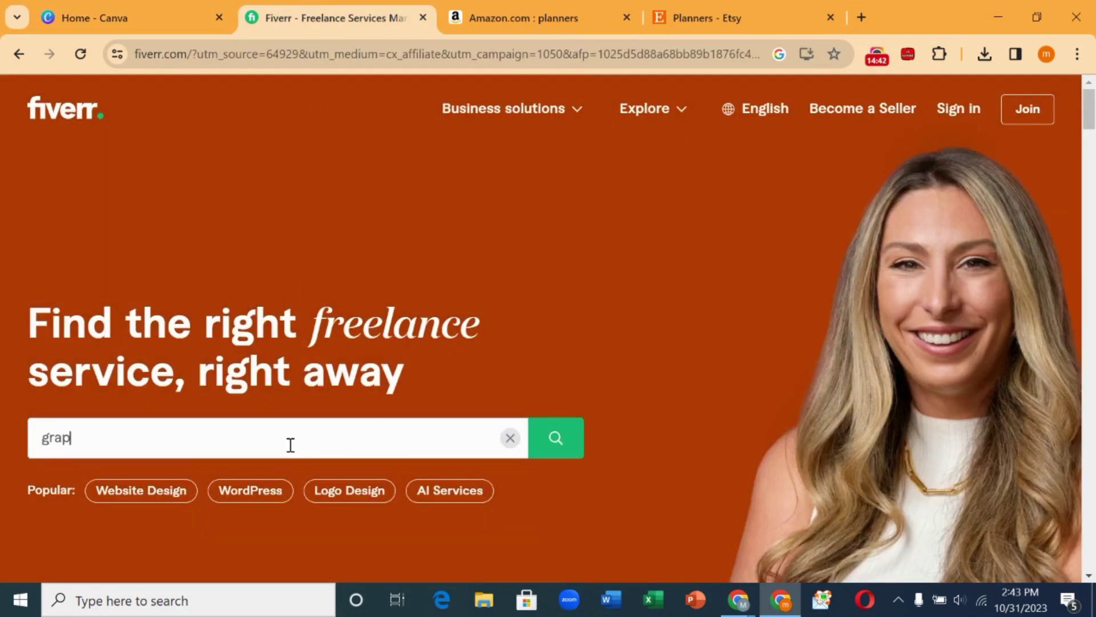
{"action": "type", "text": "hic design"}
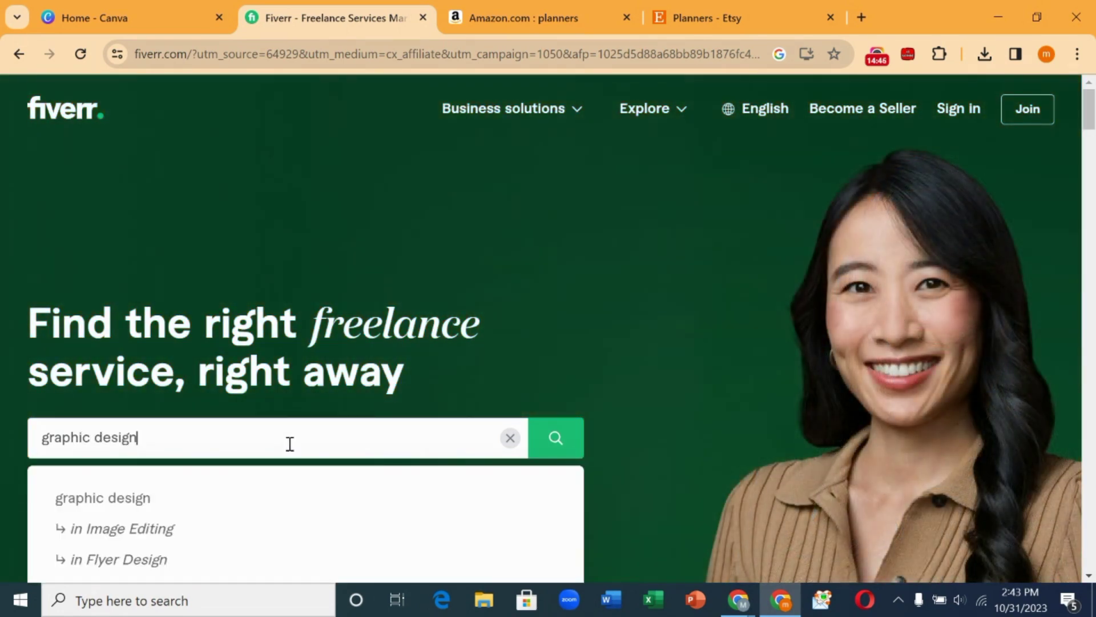
{"action": "key", "text": "Return"}
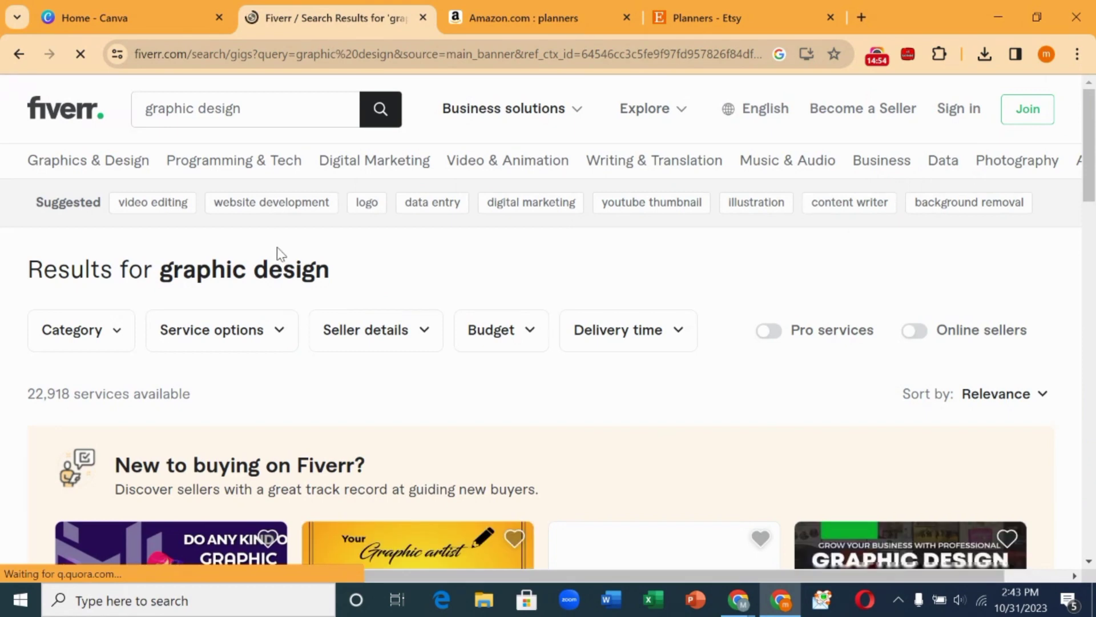
Step: Scroll through the graphic design gigs, comparing sellers, ratings and $10–$25 starting prices
{"action": "scroll", "coordinate": [282, 263], "scroll_direction": "down", "scroll_amount": 2}
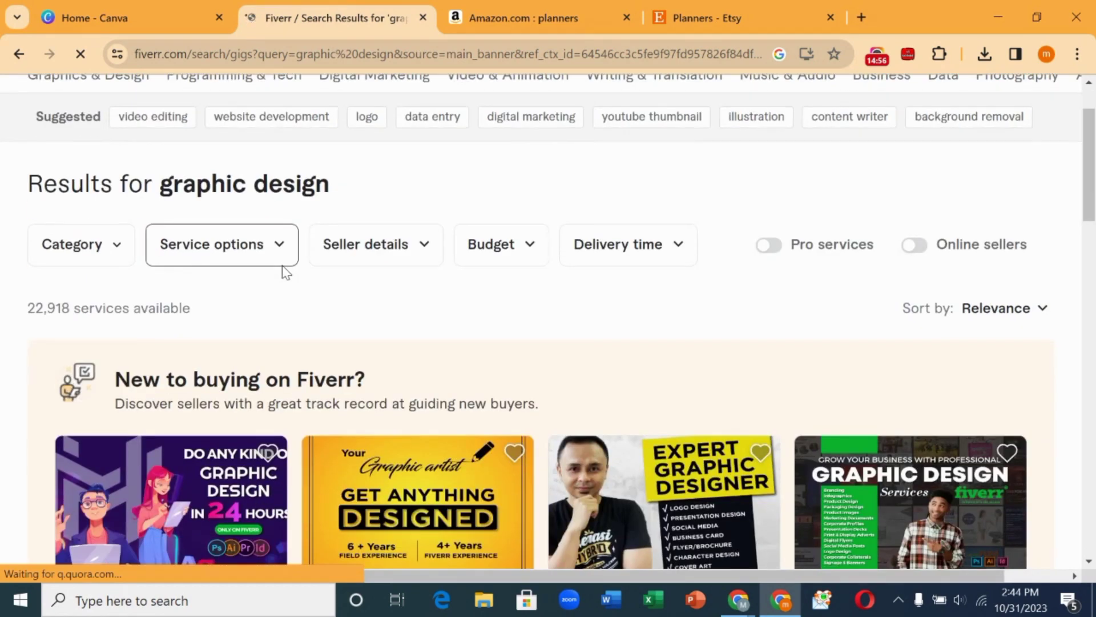
{"action": "scroll", "coordinate": [284, 271], "scroll_direction": "down", "scroll_amount": 3}
{"action": "scroll", "coordinate": [284, 270], "scroll_direction": "down", "scroll_amount": 6}
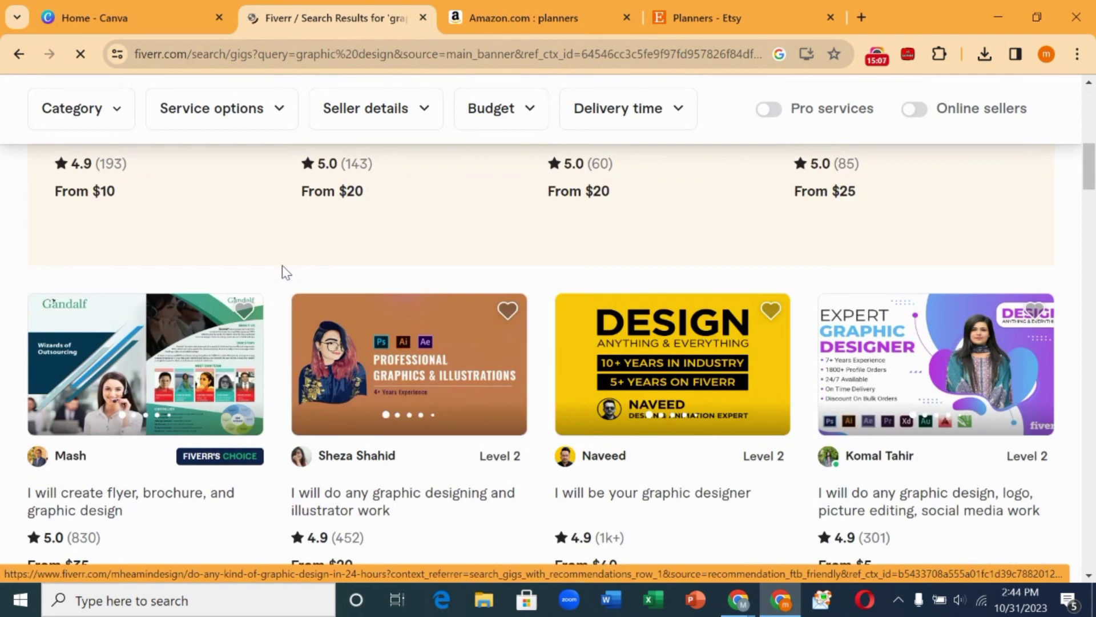
{"action": "scroll", "coordinate": [282, 266], "scroll_direction": "down", "scroll_amount": 2}
{"action": "scroll", "coordinate": [282, 265], "scroll_direction": "down", "scroll_amount": 7}
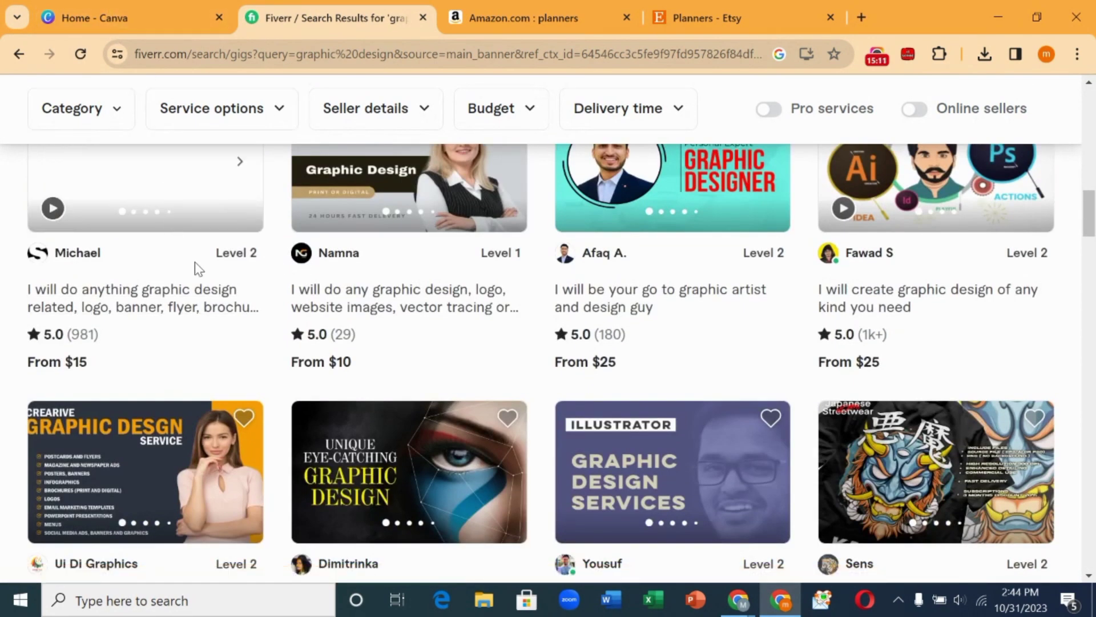
{"action": "scroll", "coordinate": [244, 297], "scroll_direction": "down", "scroll_amount": 3}
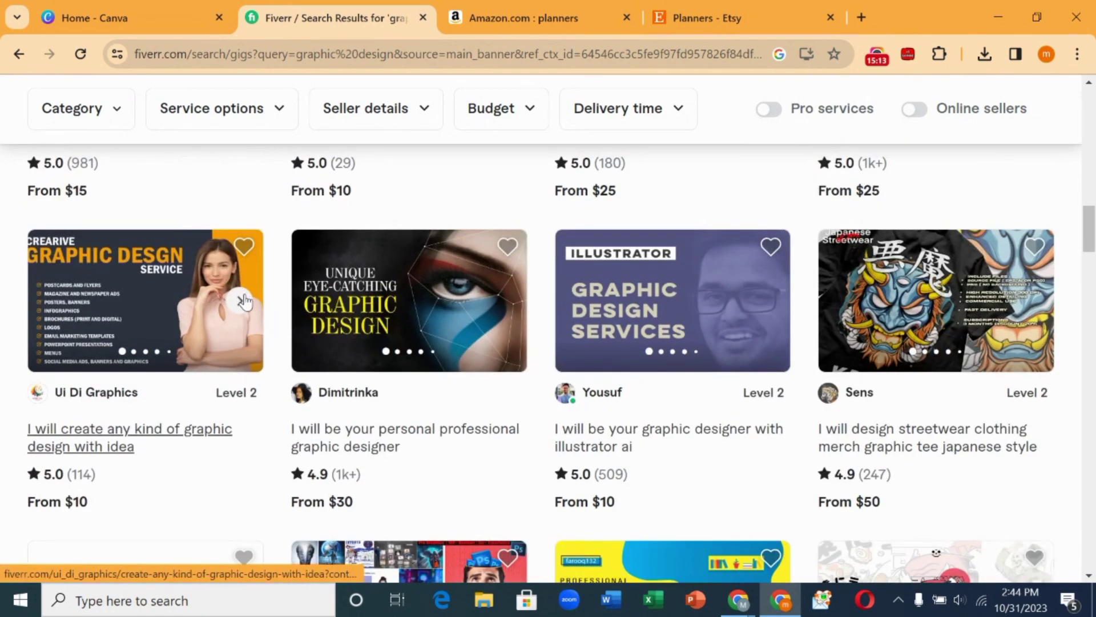
{"action": "scroll", "coordinate": [244, 299], "scroll_direction": "up", "scroll_amount": 4}
{"action": "scroll", "coordinate": [246, 301], "scroll_direction": "up", "scroll_amount": 7}
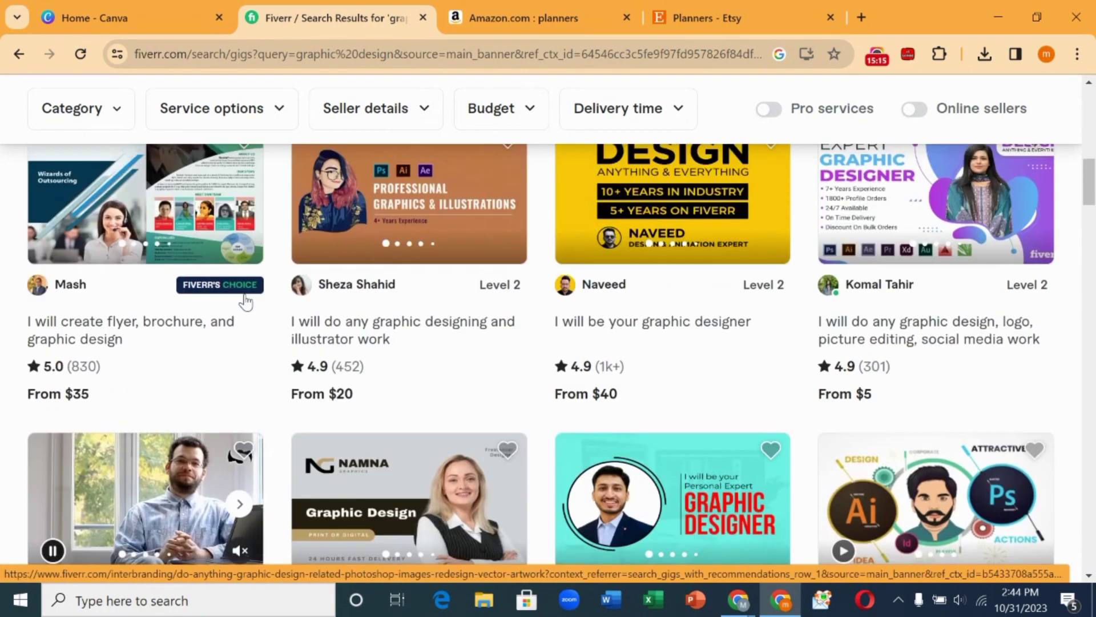
{"action": "scroll", "coordinate": [244, 299], "scroll_direction": "up", "scroll_amount": 7}
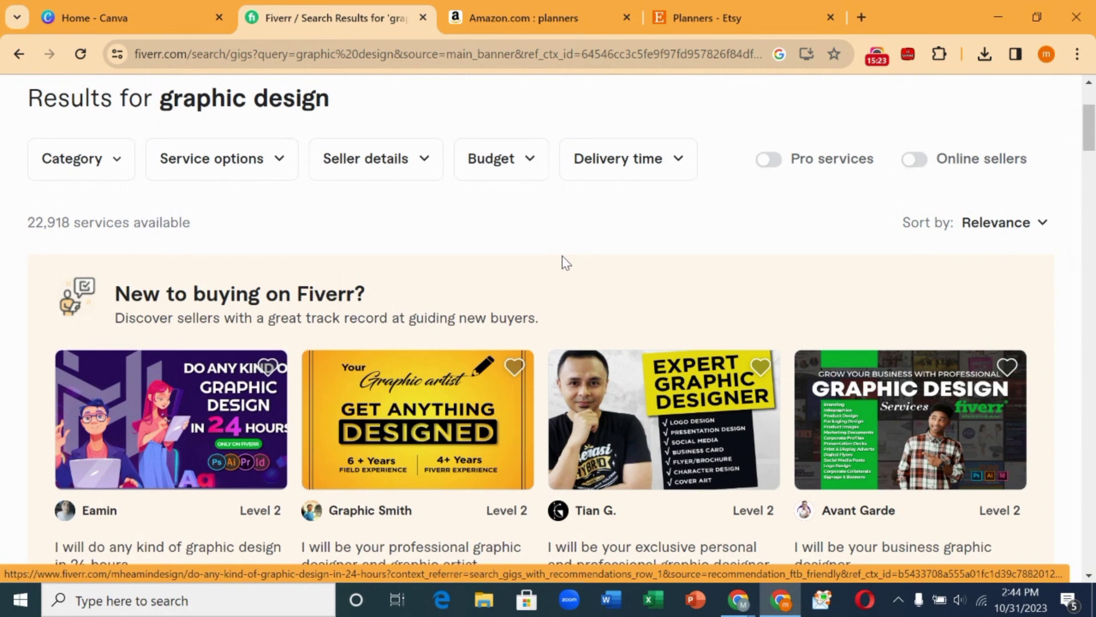
{"action": "scroll", "coordinate": [565, 262], "scroll_direction": "down", "scroll_amount": 4}
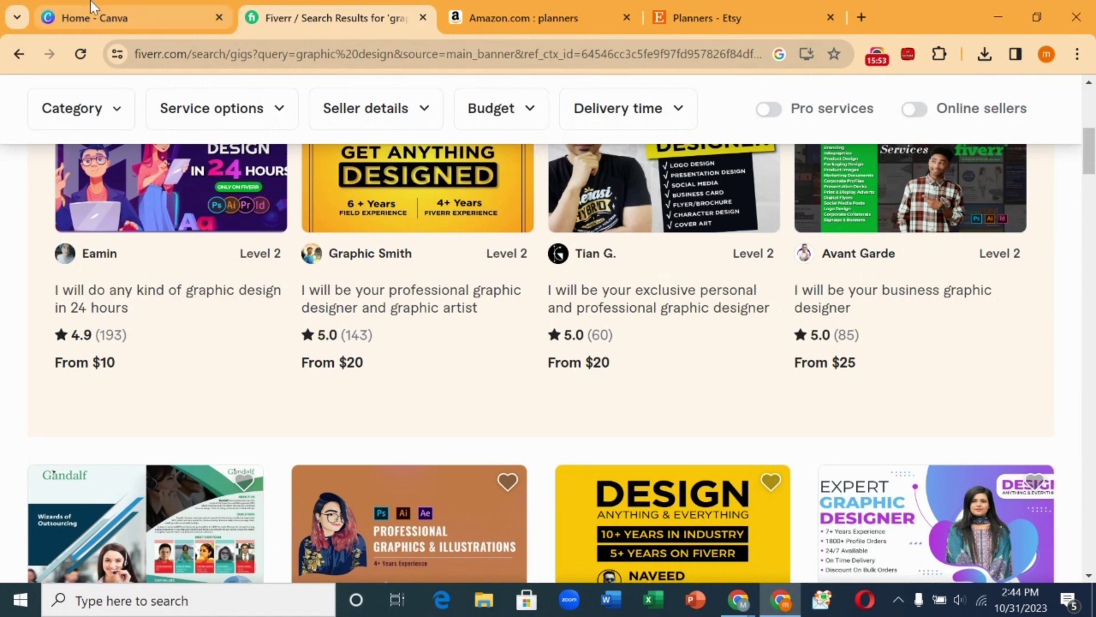
{"action": "mouse_move", "coordinate": [95, 8]}
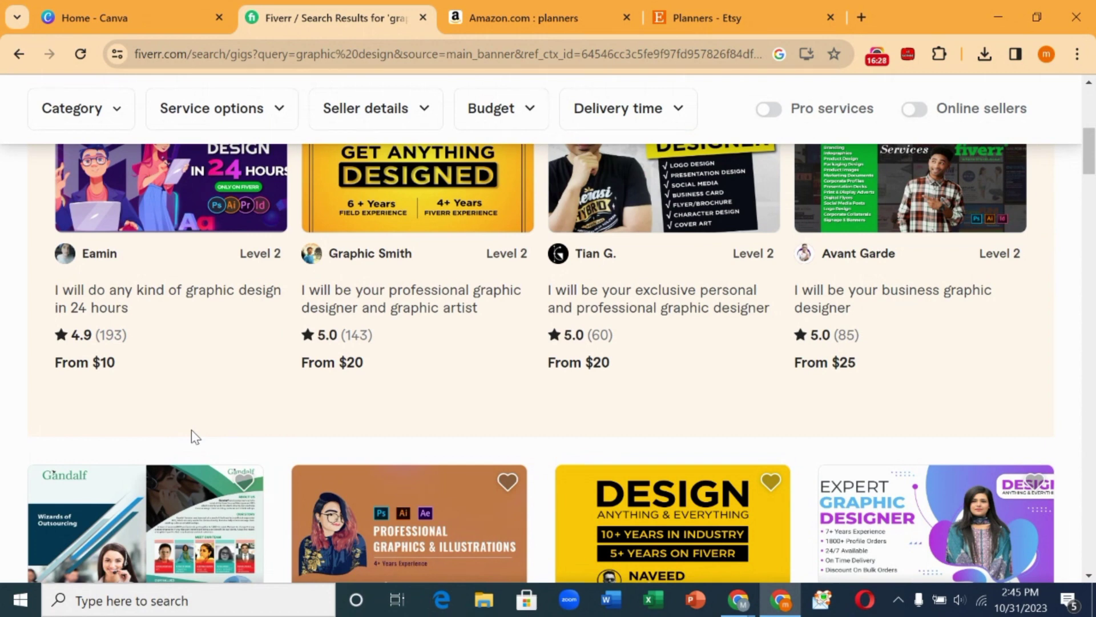
Step: Search Canva templates for 'ads template' and scroll the Instagram post and Facebook ad results
{"action": "left_click", "coordinate": [131, 17]}
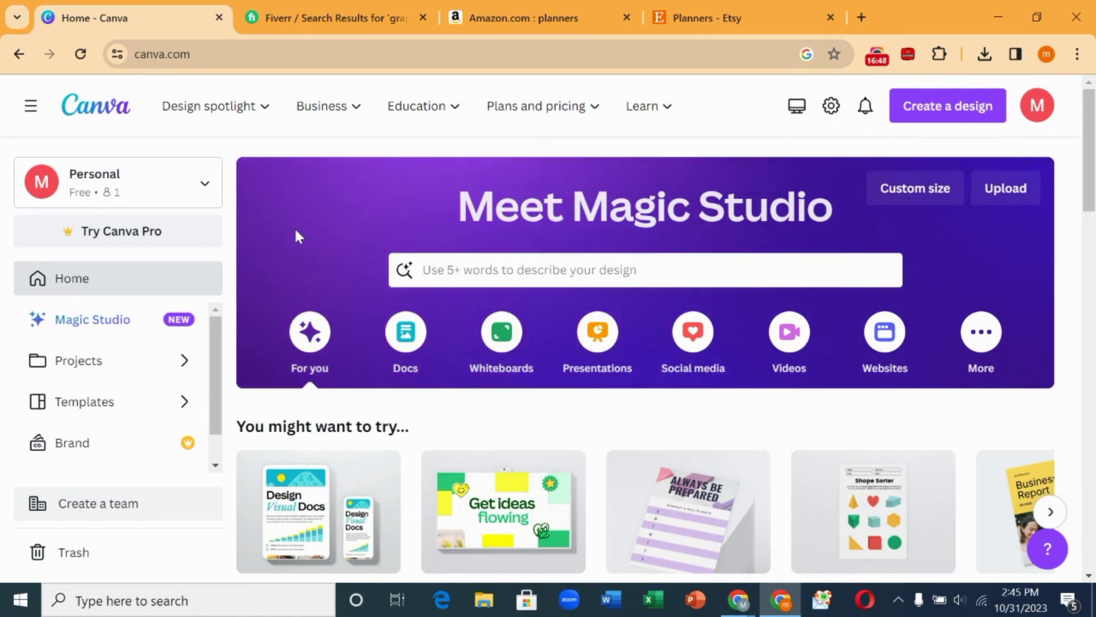
{"action": "left_click", "coordinate": [455, 269]}
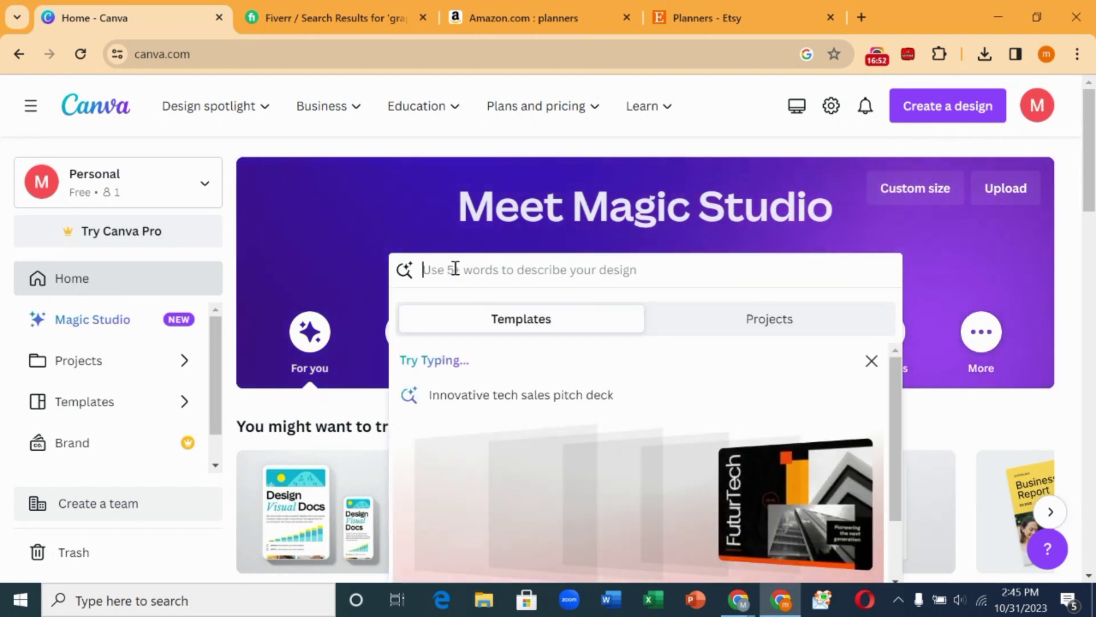
{"action": "type", "text": "ads tem"}
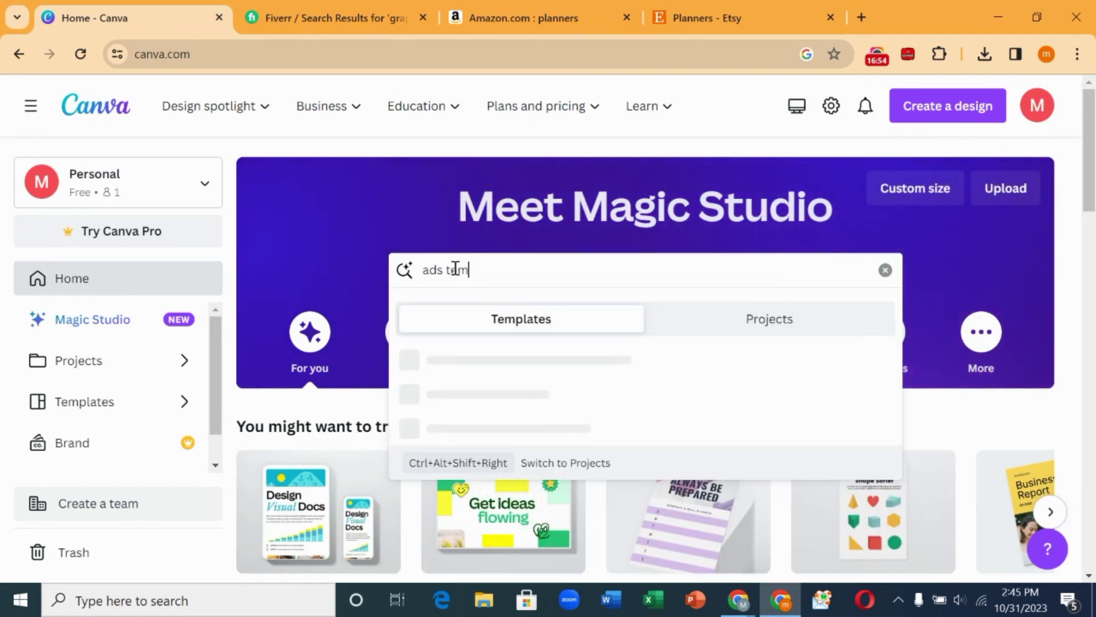
{"action": "type", "text": "plate"}
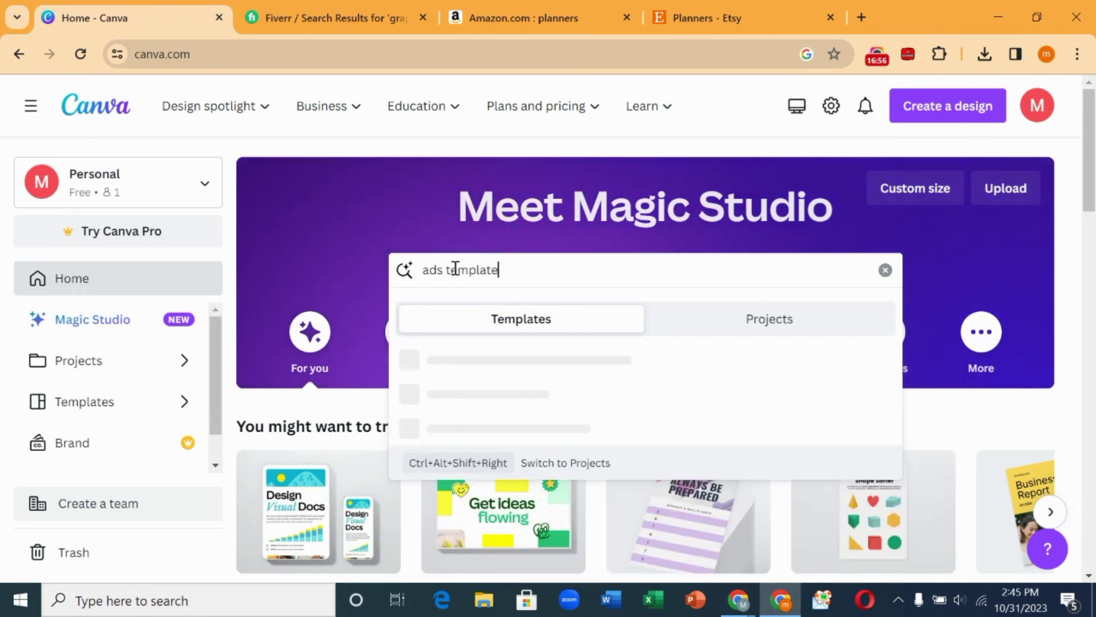
{"action": "key", "text": "Return"}
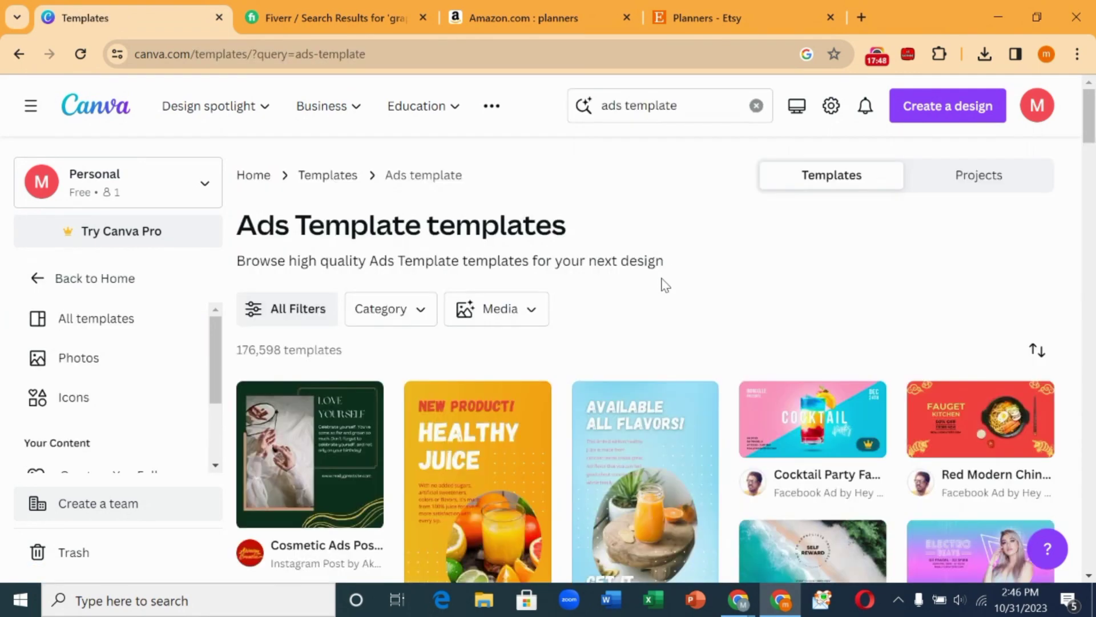
{"action": "scroll", "coordinate": [664, 286], "scroll_direction": "down", "scroll_amount": 1}
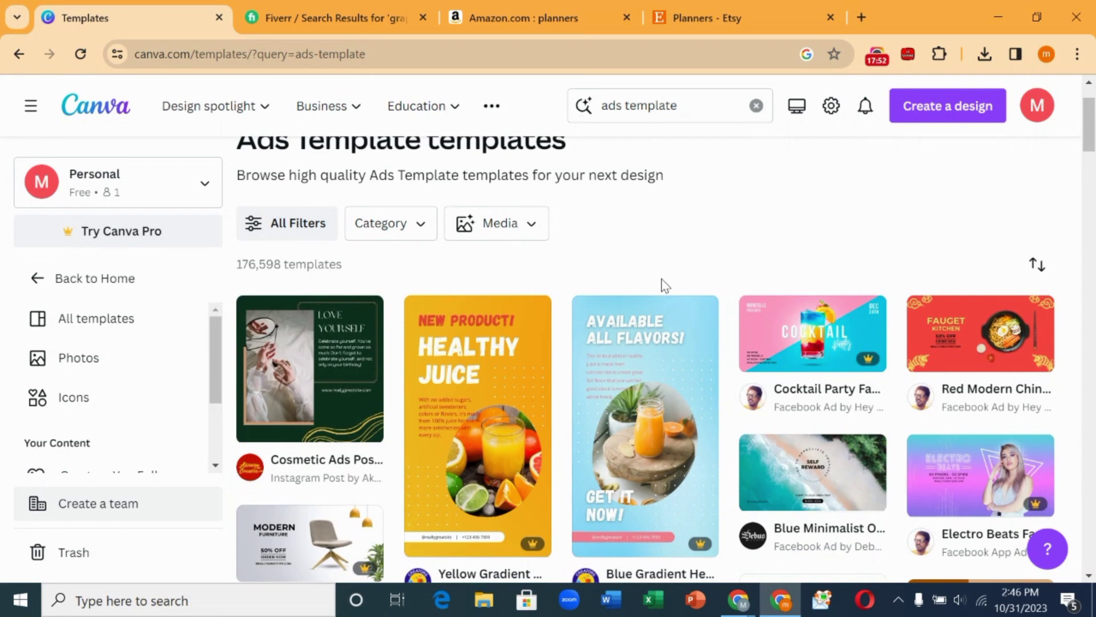
{"action": "scroll", "coordinate": [664, 285], "scroll_direction": "down", "scroll_amount": 6}
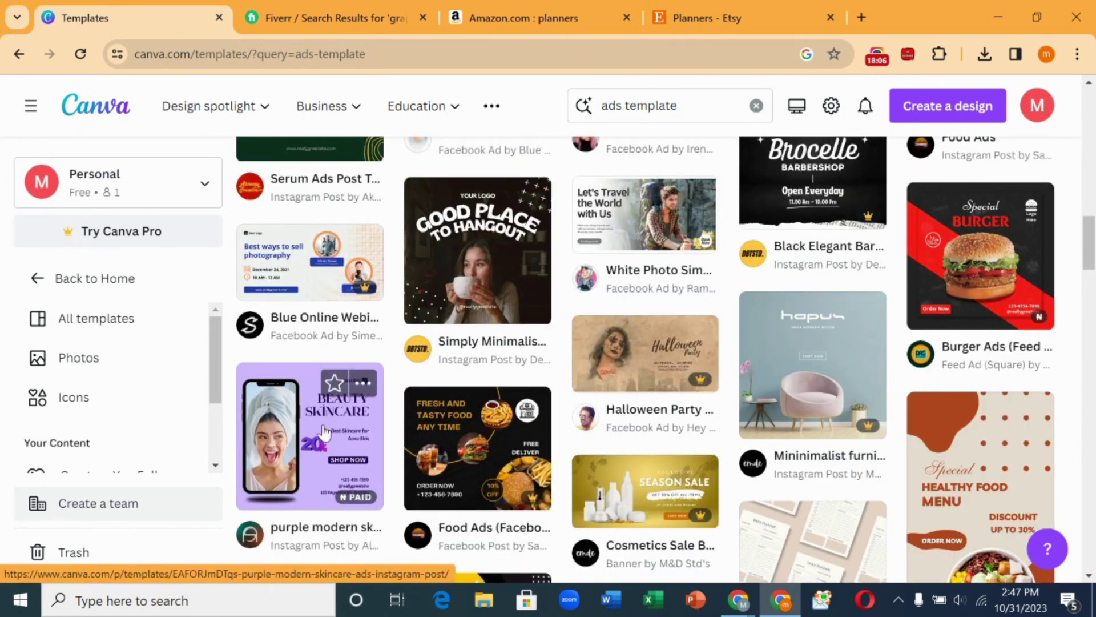
Step: Open the purple modern skincare ad template and retitle Beauty Skincare as 'JOY SALOON'
{"action": "left_click", "coordinate": [323, 433]}
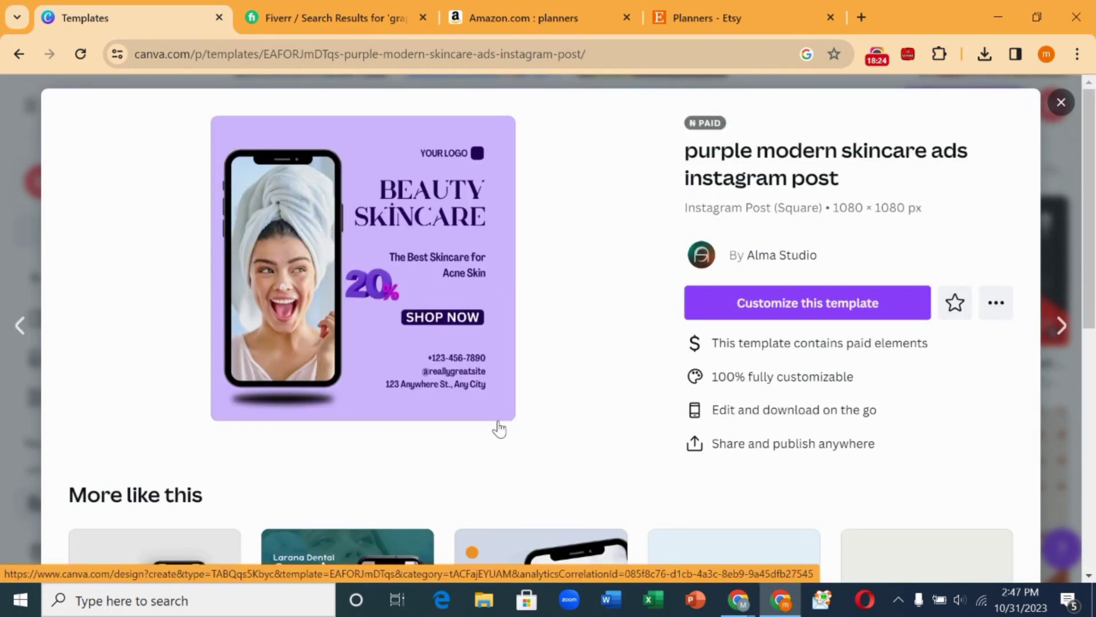
{"action": "left_click", "coordinate": [834, 308]}
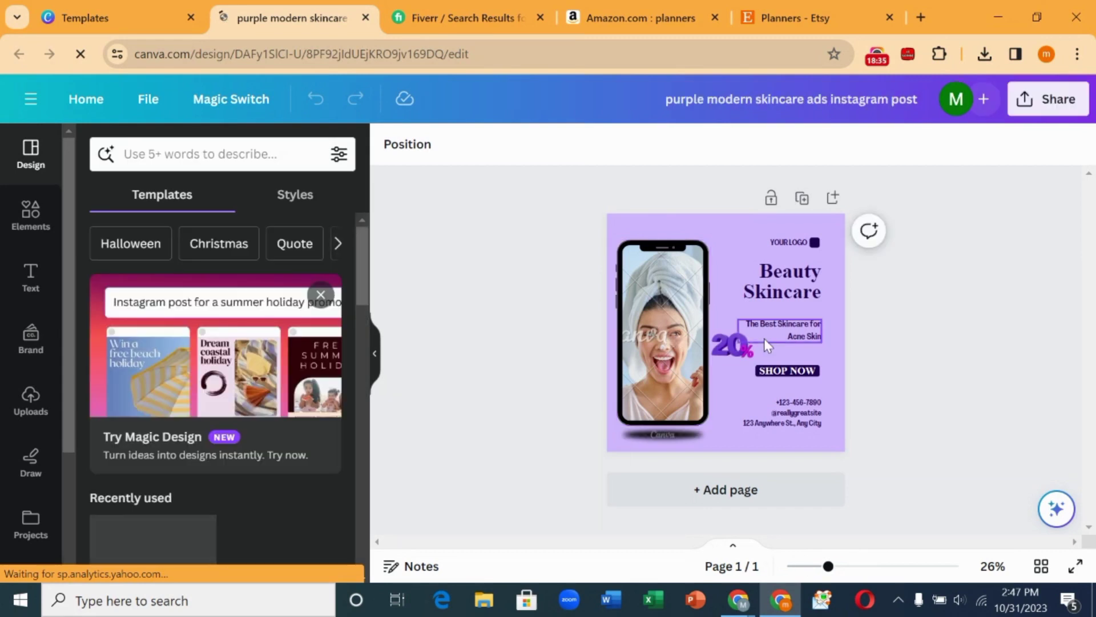
{"action": "left_click", "coordinate": [788, 372]}
{"action": "double_click", "coordinate": [783, 277]}
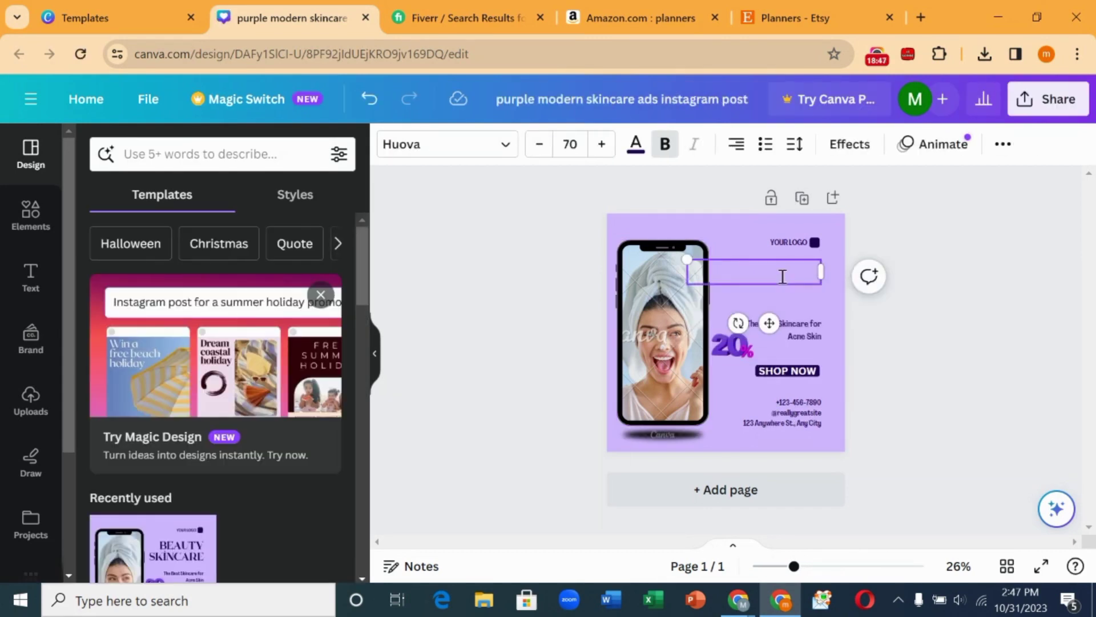
{"action": "type", "text": "JOY SALOON"}
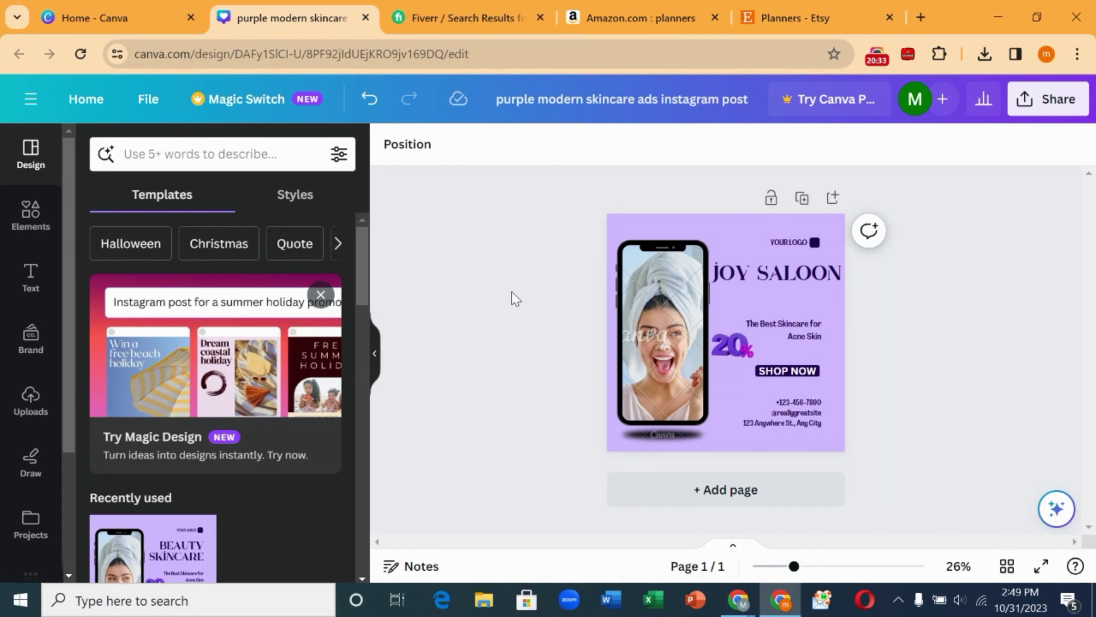
Step: Search Fiverr for 'ads design' services
{"action": "left_click", "coordinate": [429, 19]}
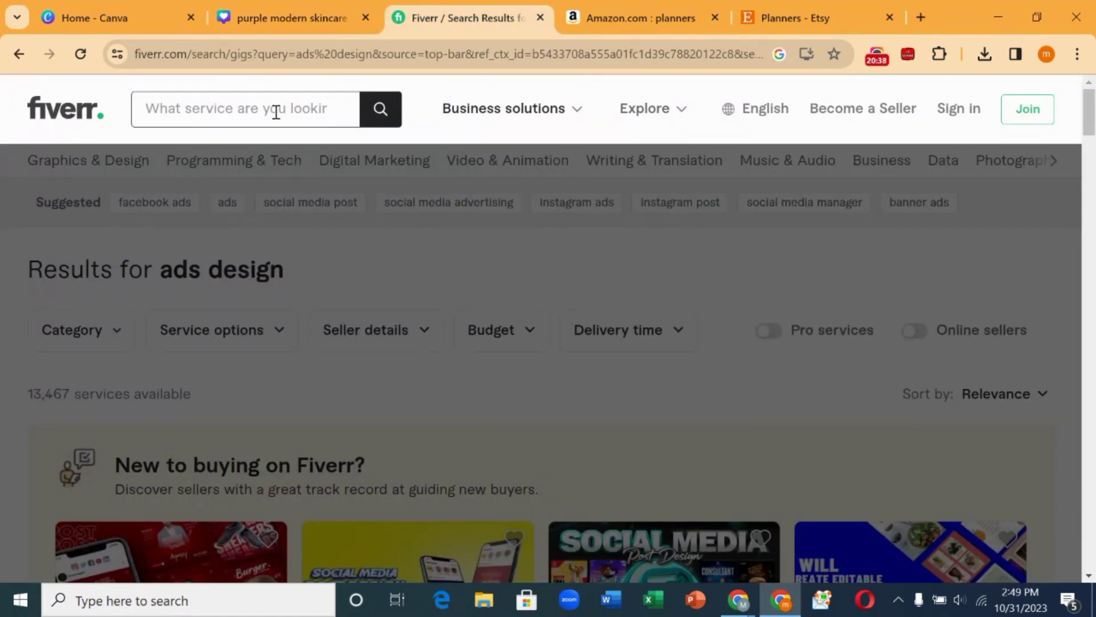
{"action": "type", "text": "ads design"}
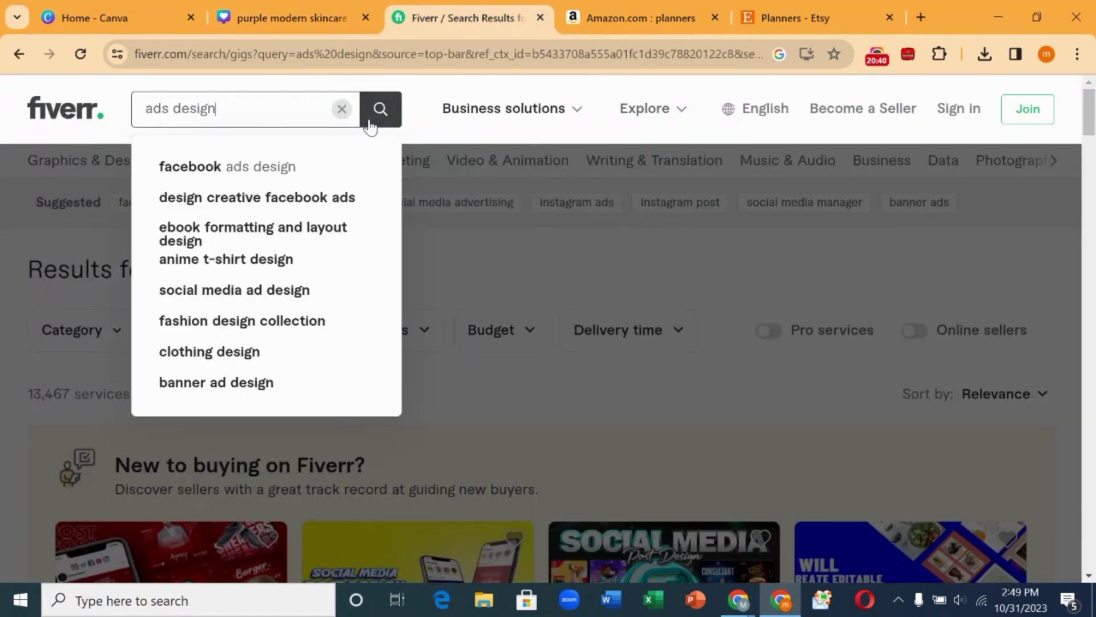
{"action": "left_click", "coordinate": [372, 124]}
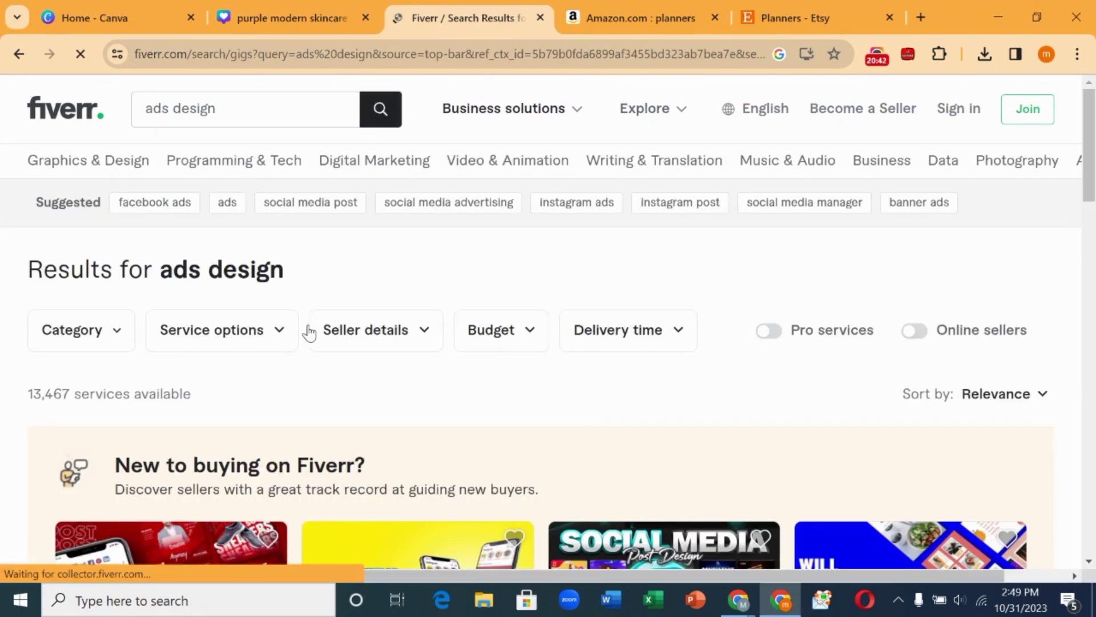
Step: Scroll through the 13,467 ads design services, then return to the Canva home page
{"action": "scroll", "coordinate": [309, 334], "scroll_direction": "down", "scroll_amount": 2}
{"action": "scroll", "coordinate": [306, 328], "scroll_direction": "down", "scroll_amount": 1}
{"action": "scroll", "coordinate": [15, 350], "scroll_direction": "down", "scroll_amount": 2}
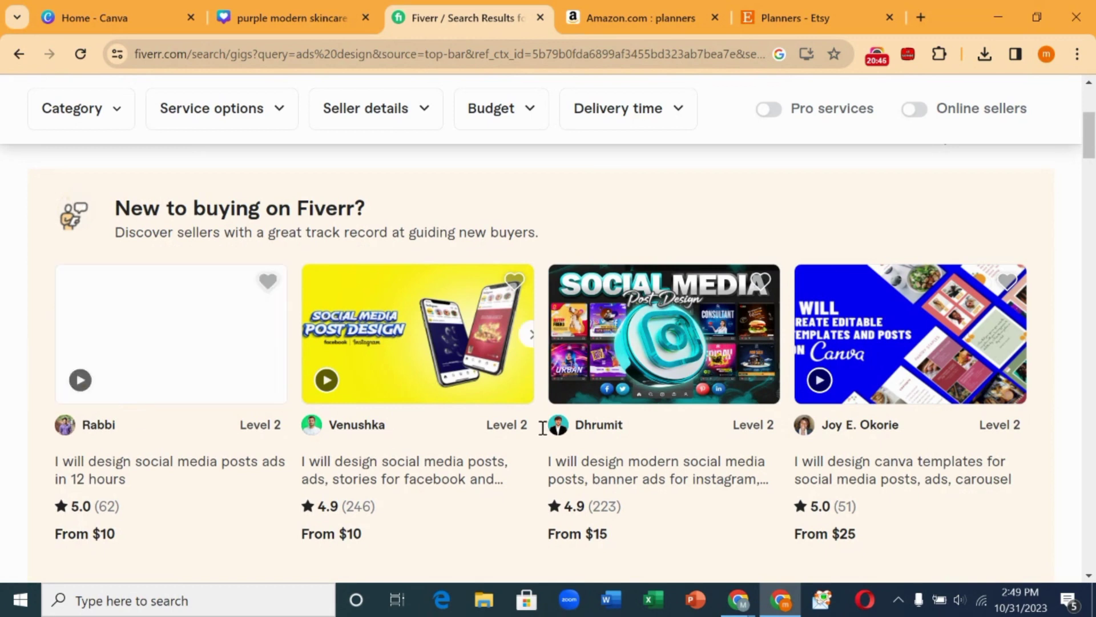
{"action": "scroll", "coordinate": [608, 435], "scroll_direction": "down", "scroll_amount": 1}
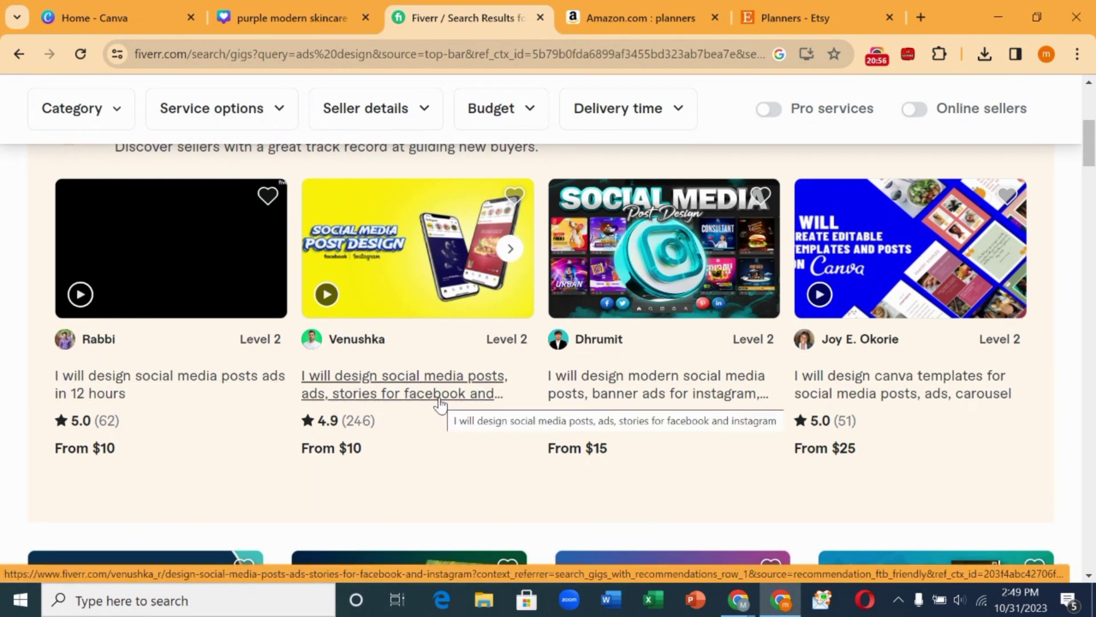
{"action": "scroll", "coordinate": [439, 402], "scroll_direction": "up", "scroll_amount": 4}
{"action": "scroll", "coordinate": [440, 403], "scroll_direction": "down", "scroll_amount": 4}
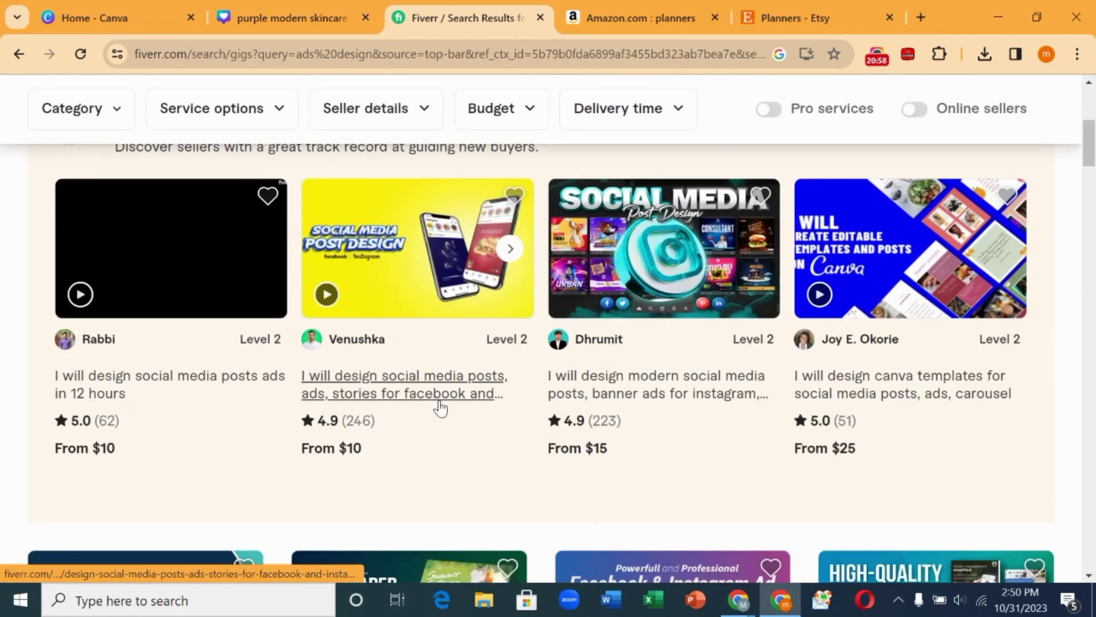
{"action": "scroll", "coordinate": [439, 408], "scroll_direction": "down", "scroll_amount": 1}
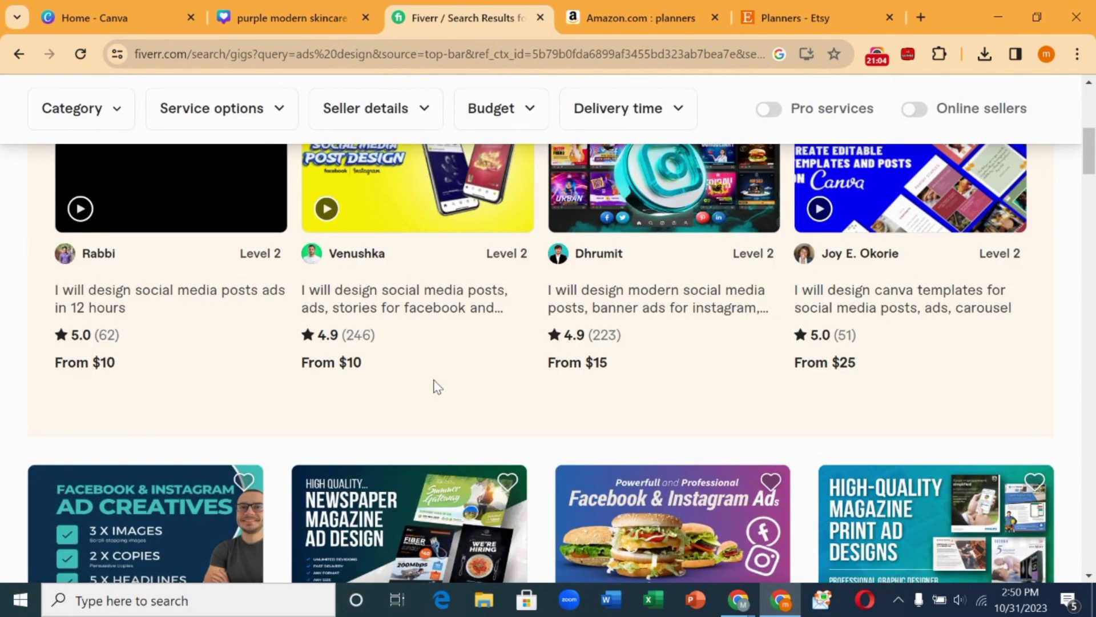
{"action": "scroll", "coordinate": [435, 385], "scroll_direction": "down", "scroll_amount": 2}
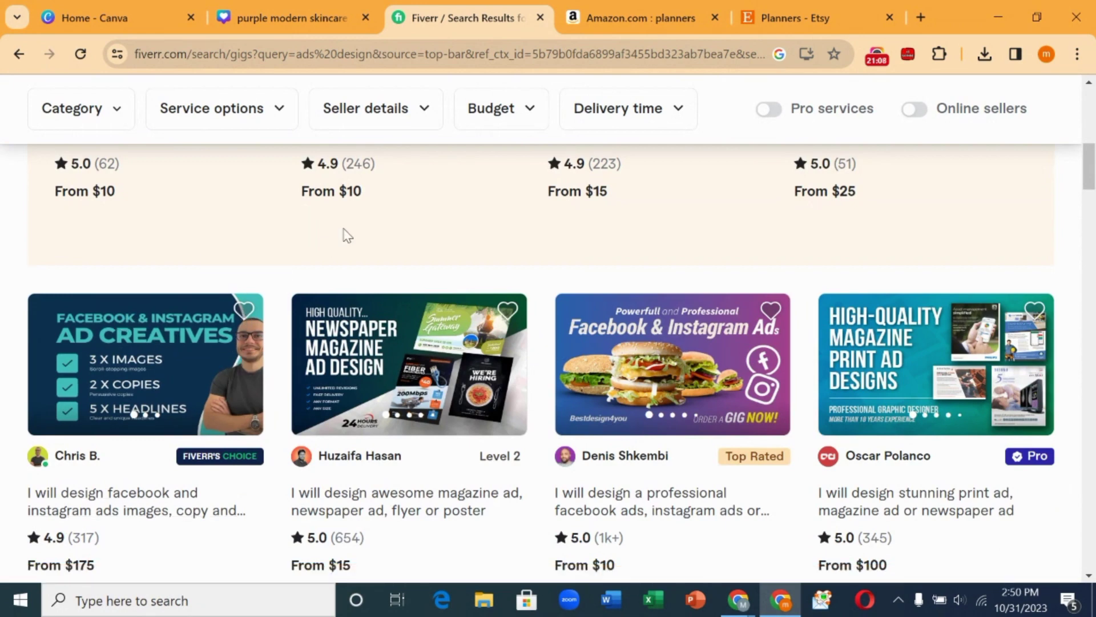
{"action": "scroll", "coordinate": [350, 251], "scroll_direction": "up", "scroll_amount": 3}
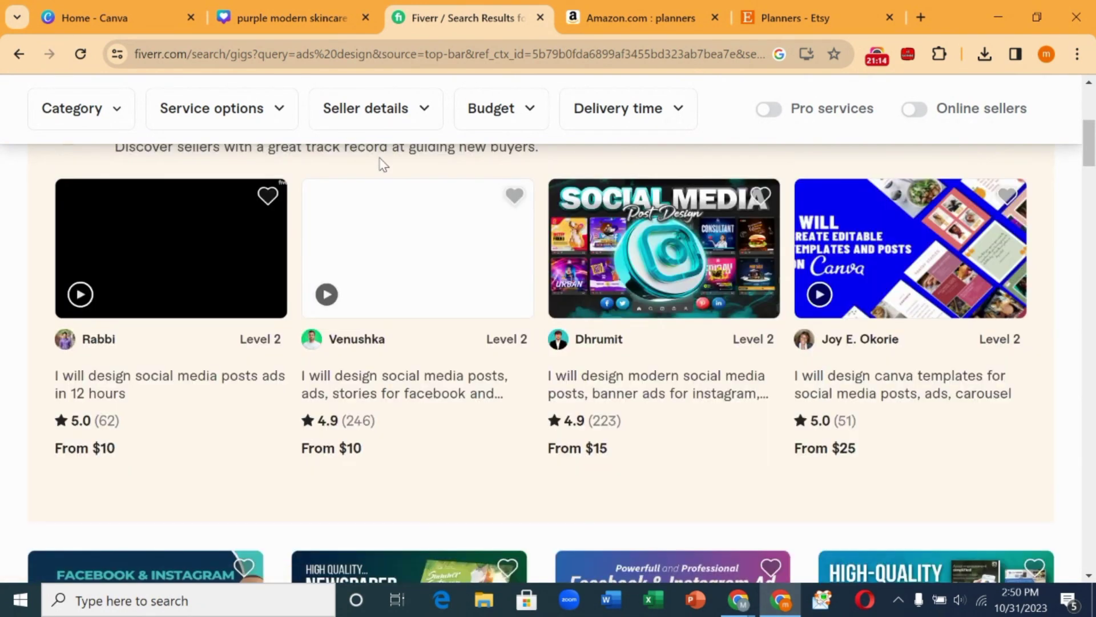
{"action": "scroll", "coordinate": [383, 164], "scroll_direction": "up", "scroll_amount": 3}
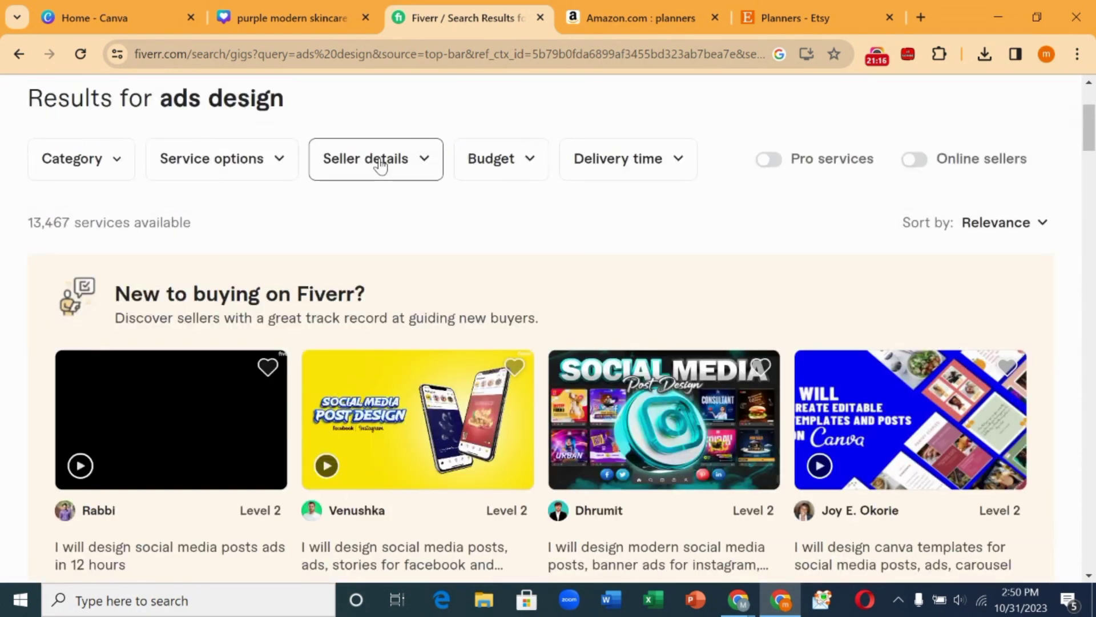
{"action": "key", "text": "ctrl+1"}
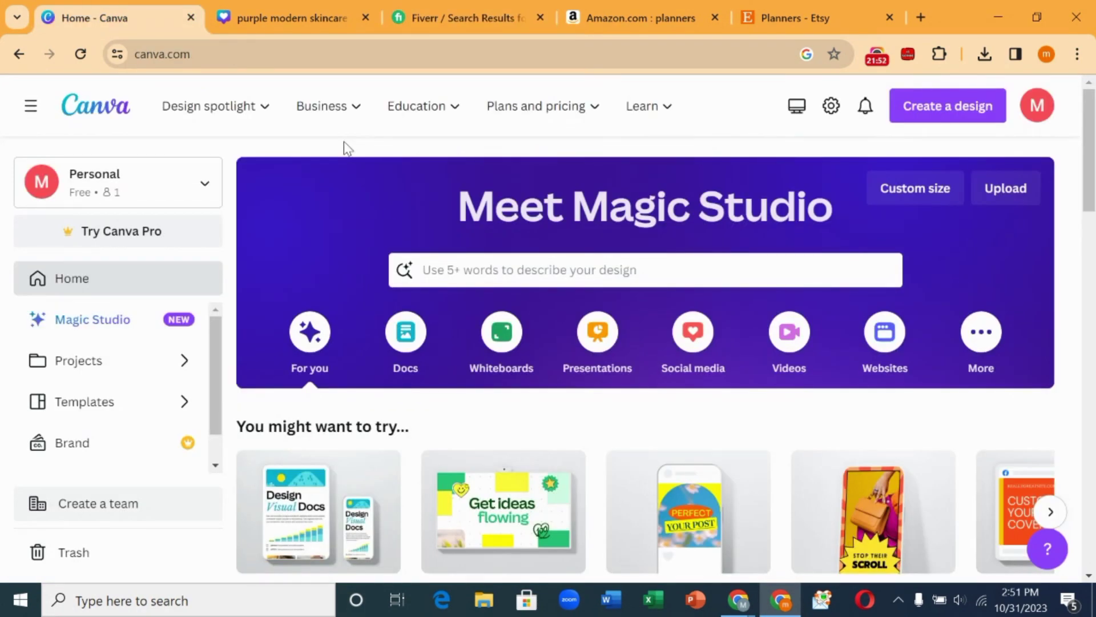